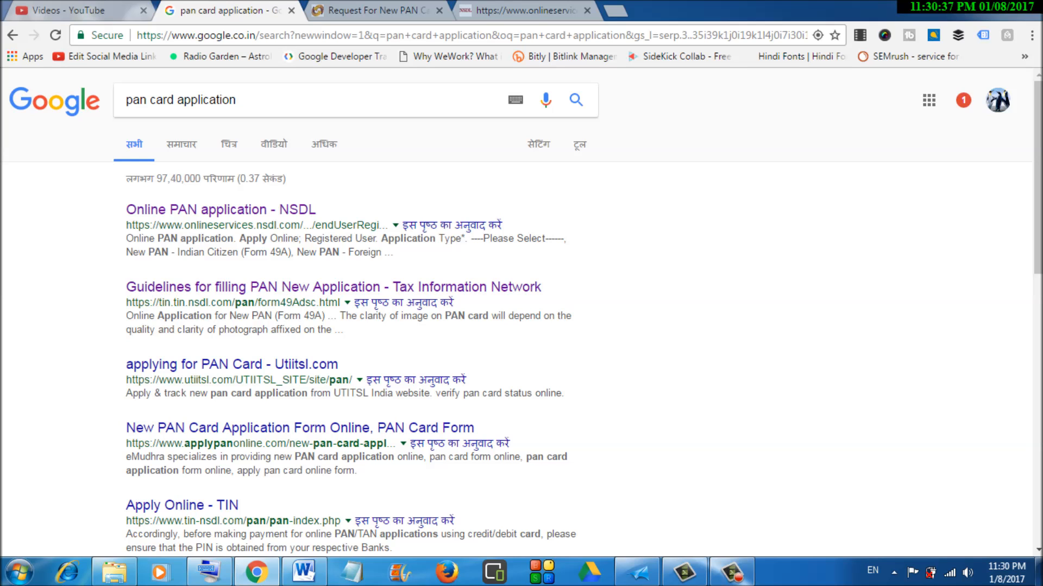
- Switch back and forth between the PAN card search results and the New PAN Card request form
key("ctrl+Tab")
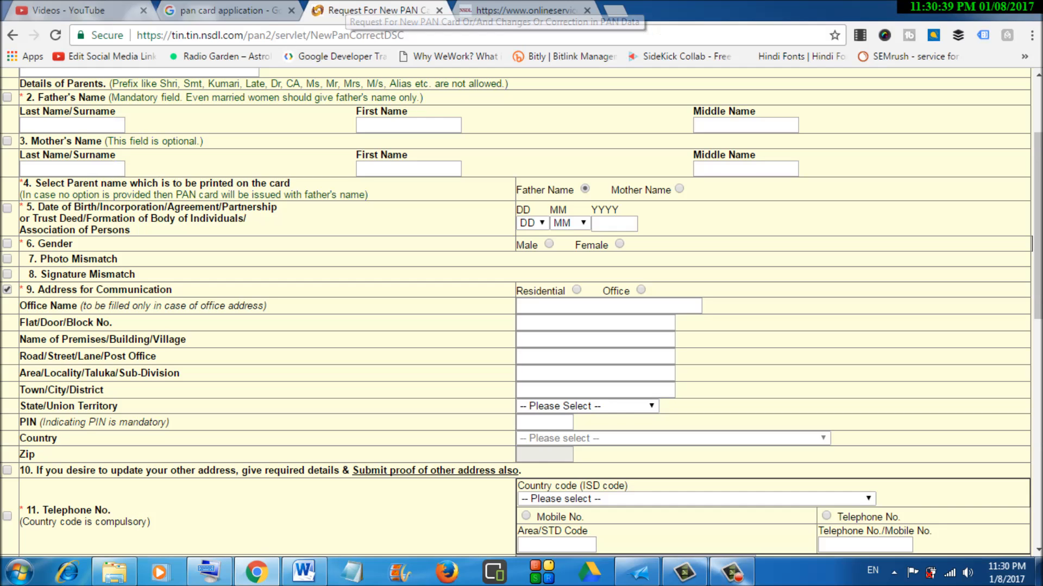
key("ctrl+shift+Tab")
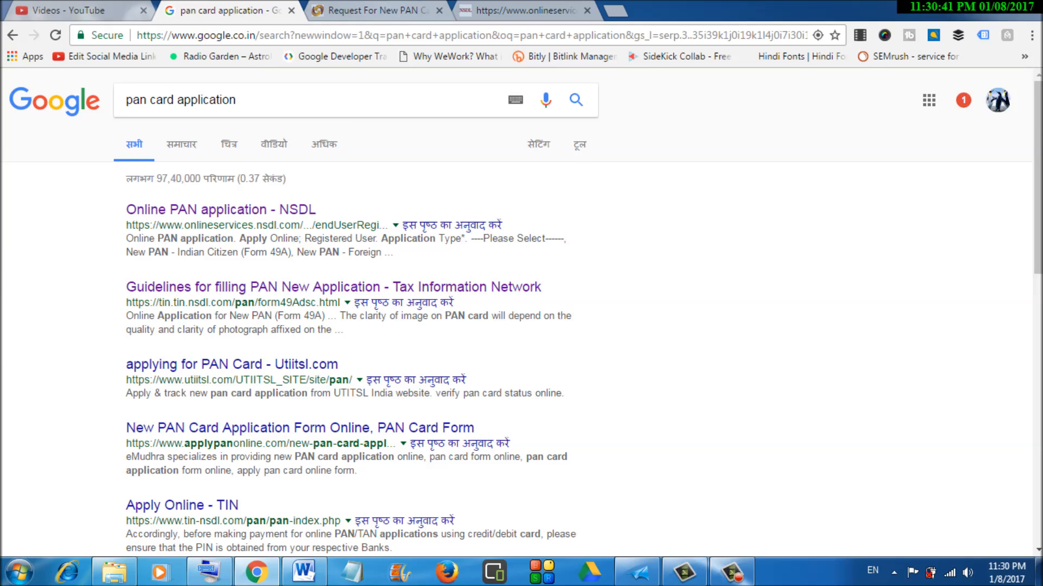
key("ctrl+Tab")
key("ctrl+shift+Tab")
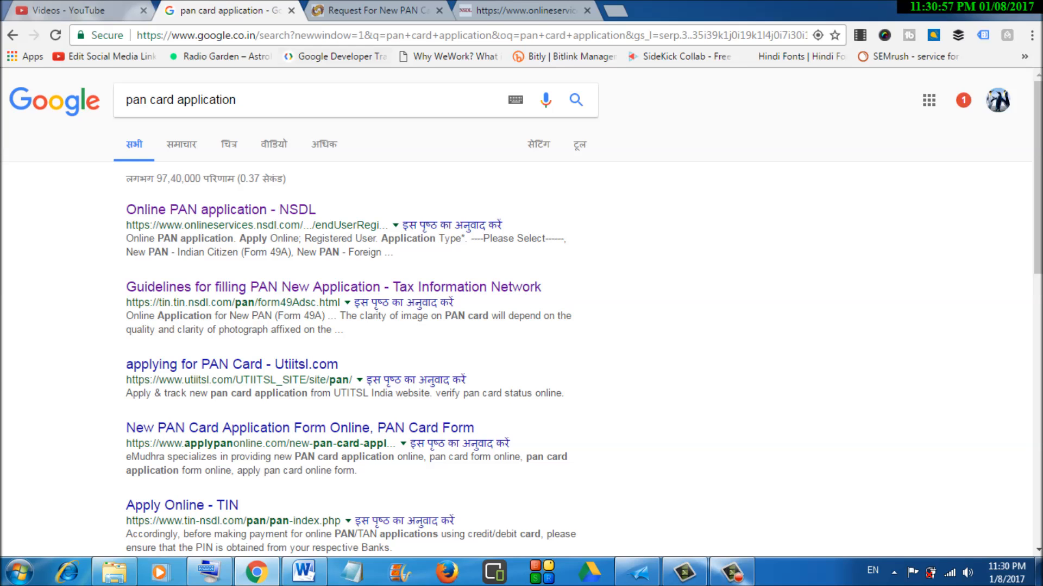
left_click(375, 10)
left_click(226, 10)
- Highlight the web addresses of the NSDL and Guidelines search results
left_click_drag(159, 225, 363, 225)
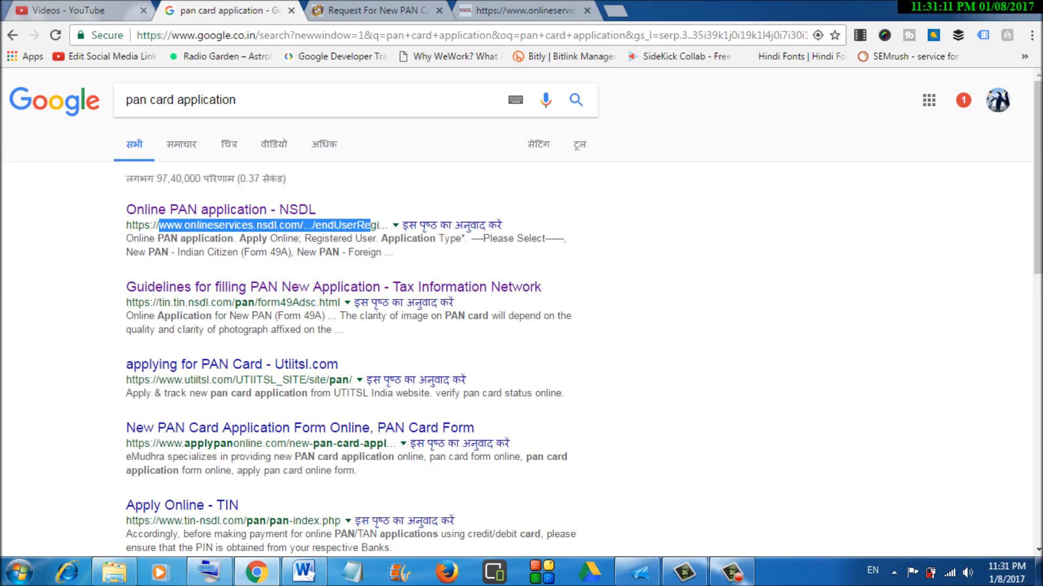
left_click(364, 225)
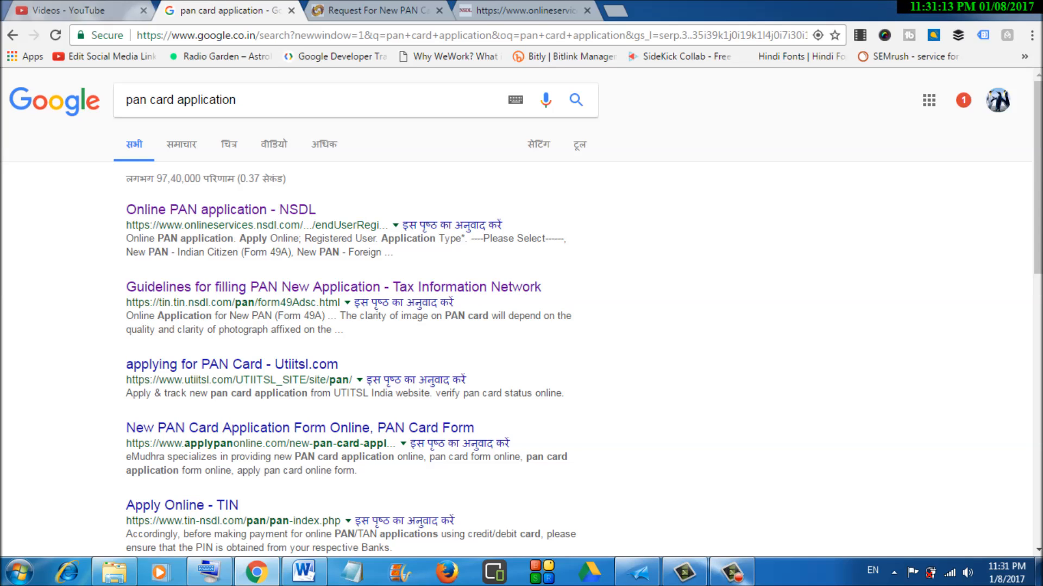
left_click_drag(149, 303, 376, 303)
left_click(377, 311)
- Scroll through the New PAN Card request form, then move to the Online PAN application page
left_click(378, 10)
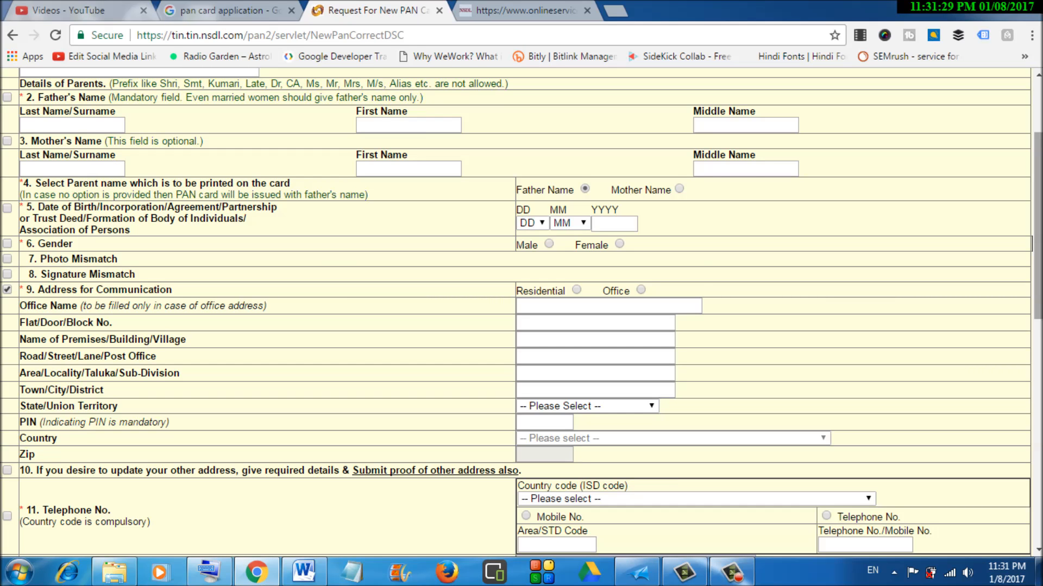
scroll(516, 312, "up", 3)
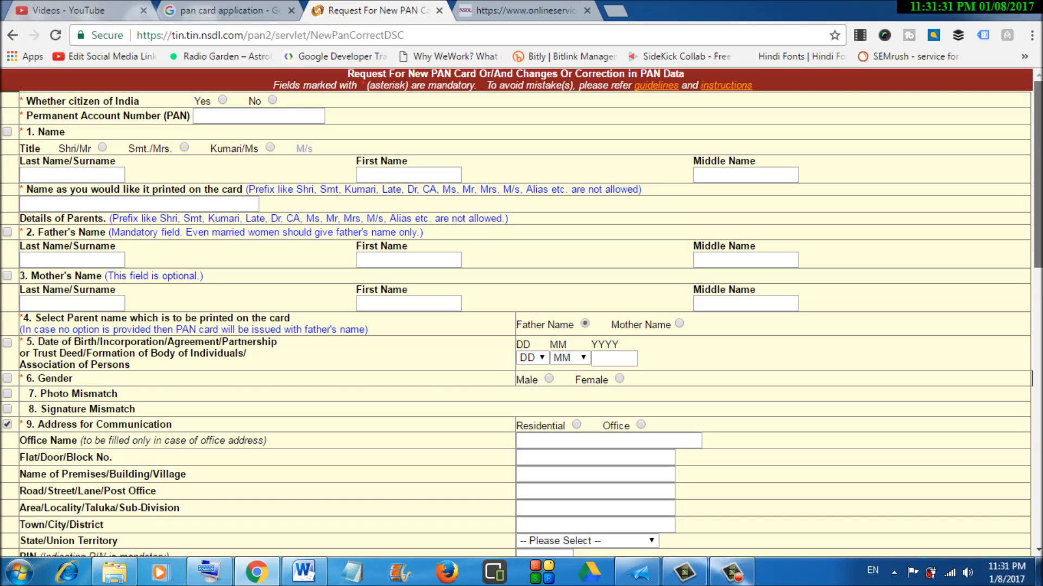
scroll(516, 313, "down", 15)
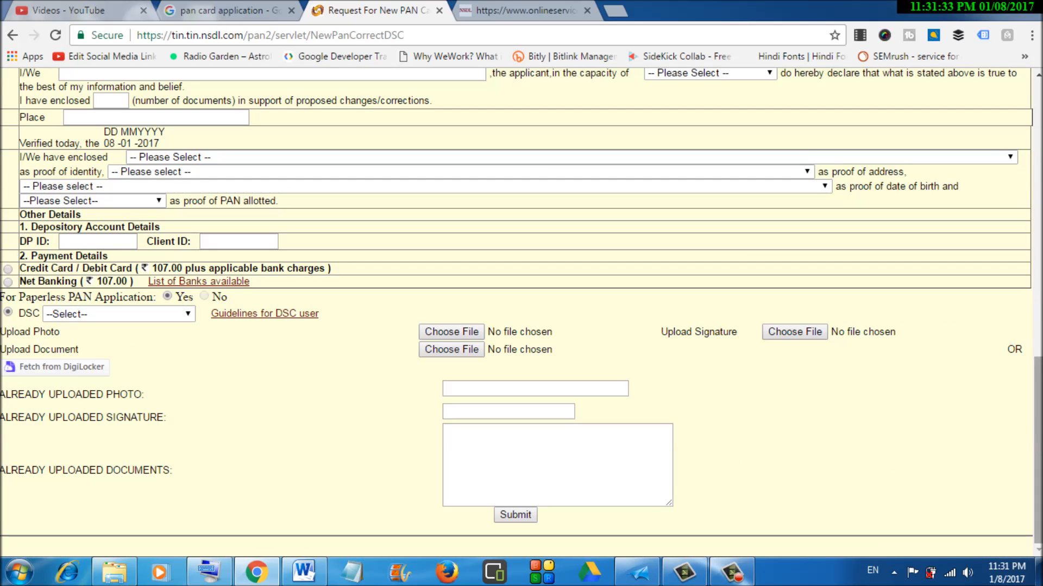
scroll(516, 313, "up", 1)
scroll(515, 312, "up", 12)
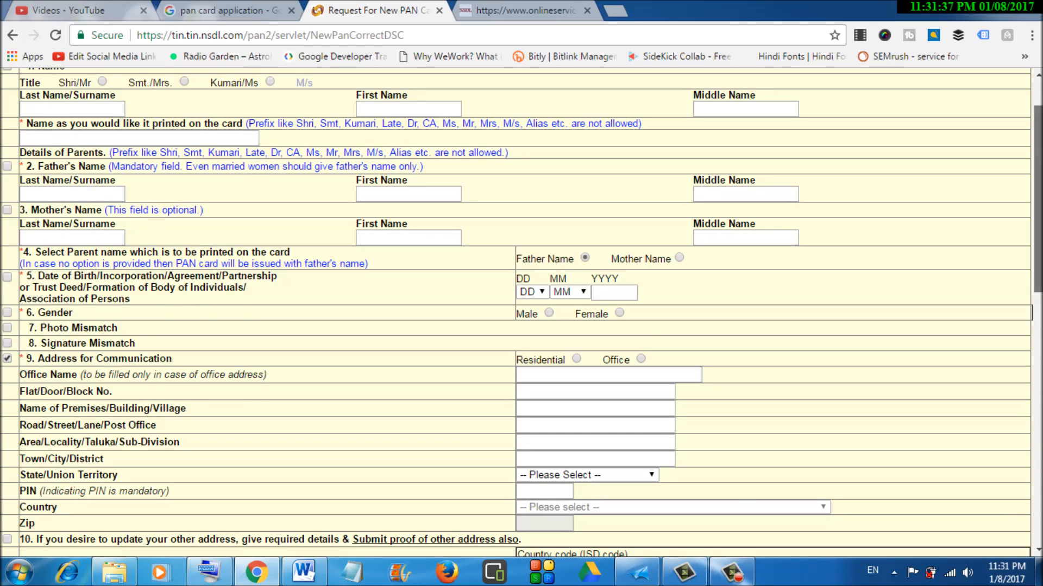
scroll(515, 312, "up", 2)
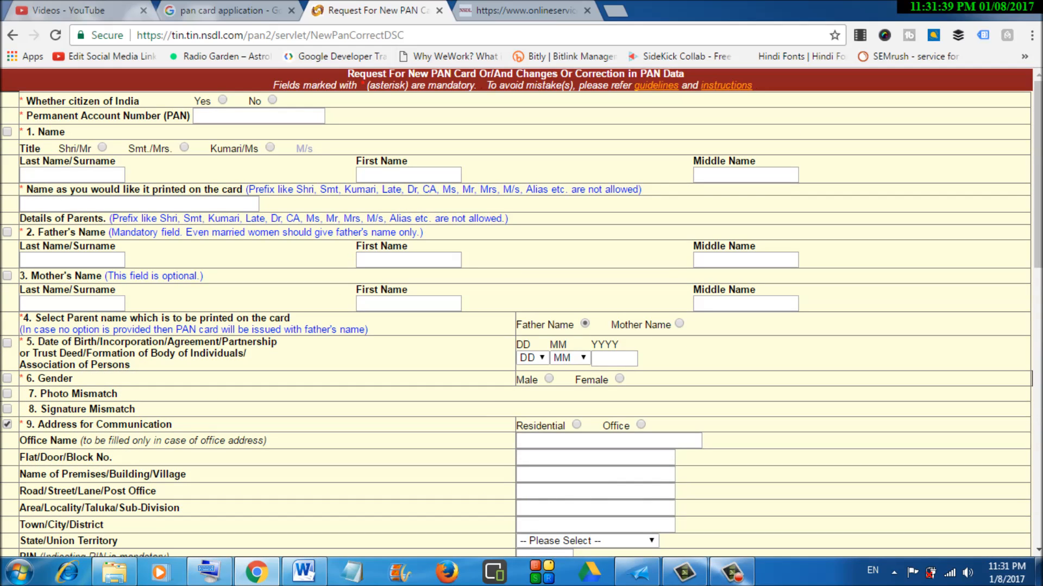
left_click(522, 10)
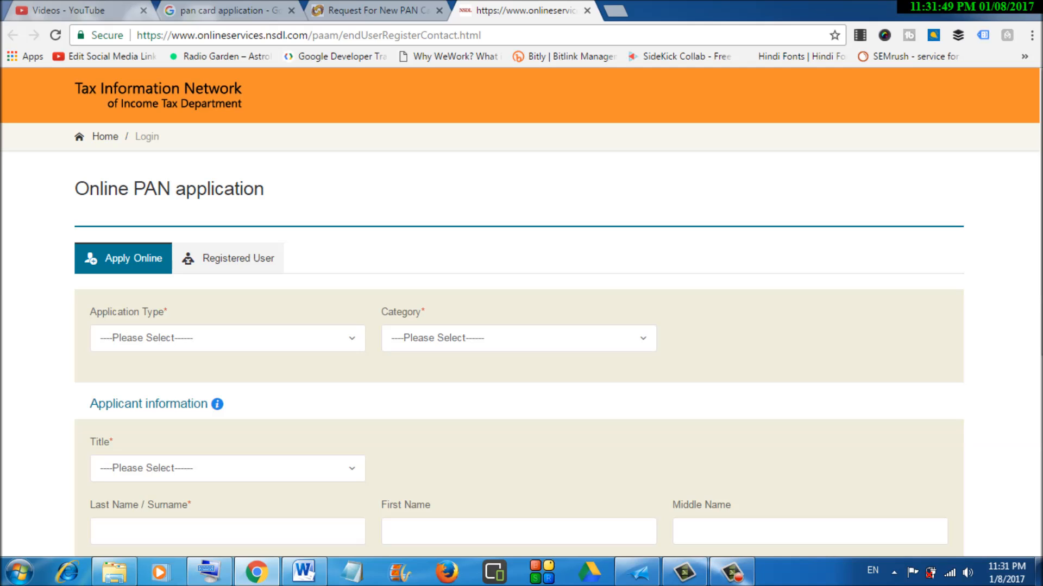
- Scroll over the blank Online PAN application fields, then return to the New PAN Card request form
scroll(519, 340, "down", 5)
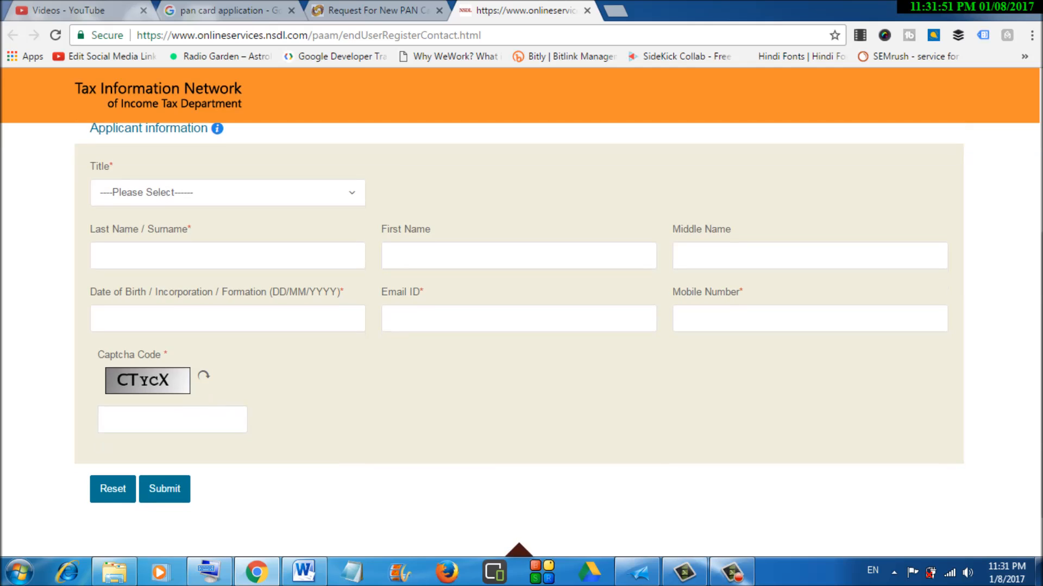
scroll(519, 340, "up", 5)
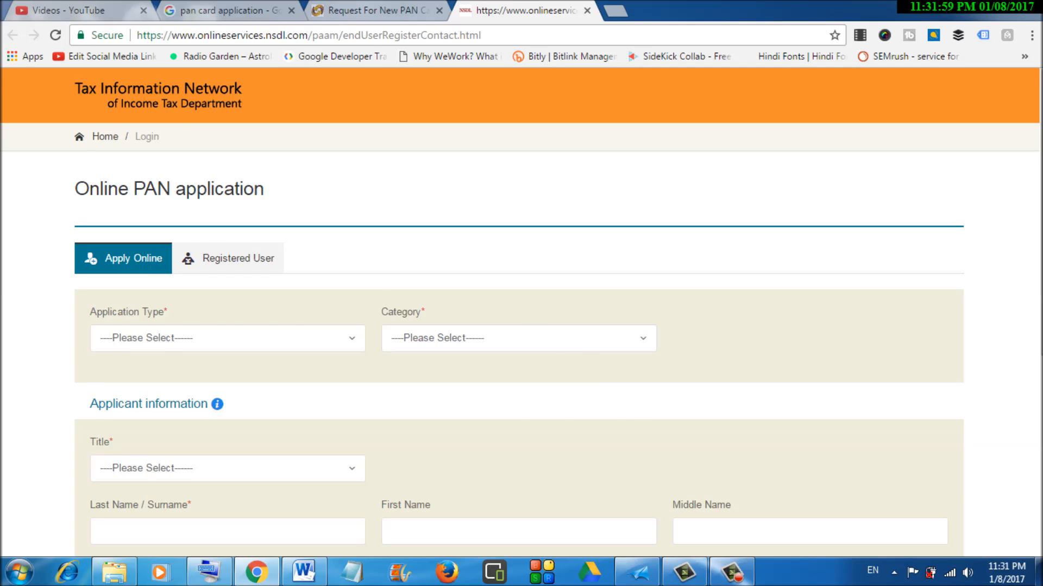
left_click(359, 10)
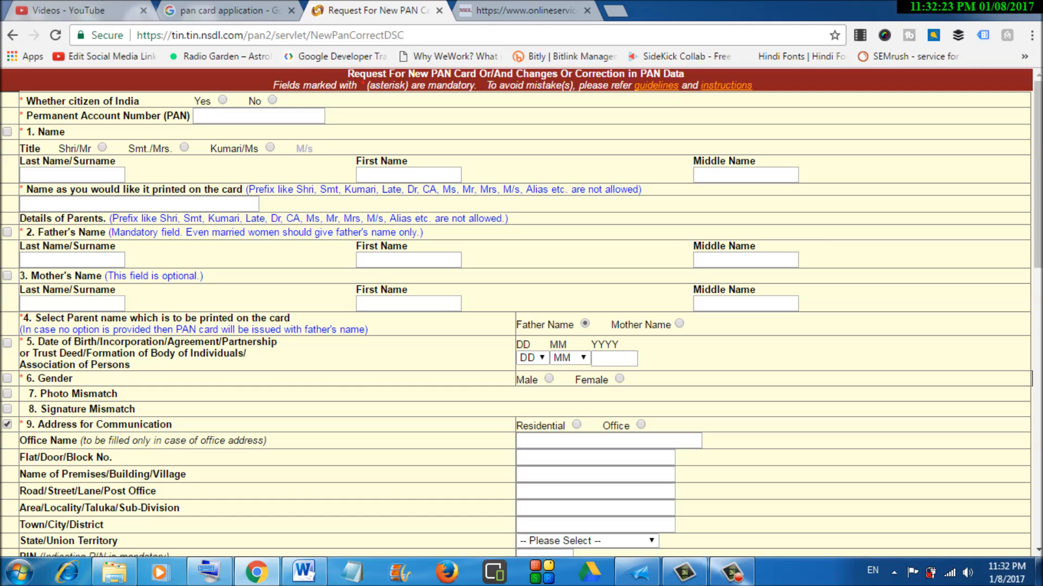
- Close the New PAN Card request tab and view the Form 49A Guidelines result in a new tab
left_click(199, 3)
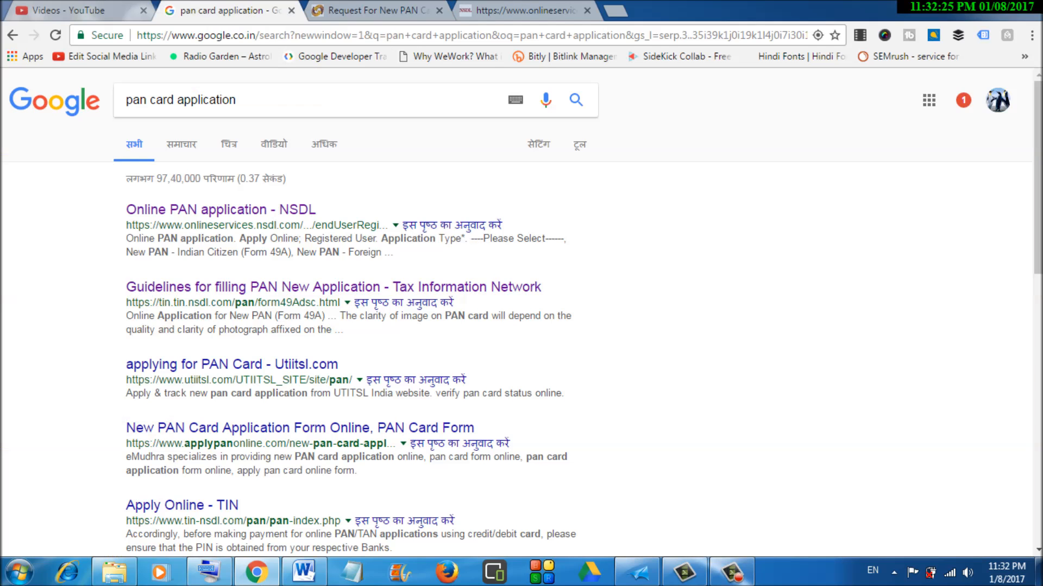
left_click(439, 10)
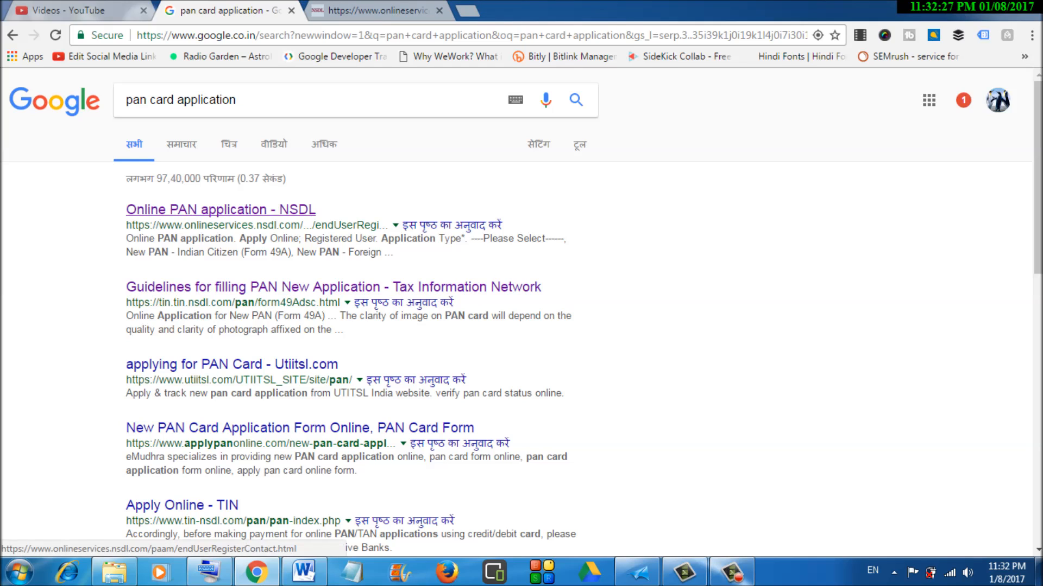
right_click(159, 287)
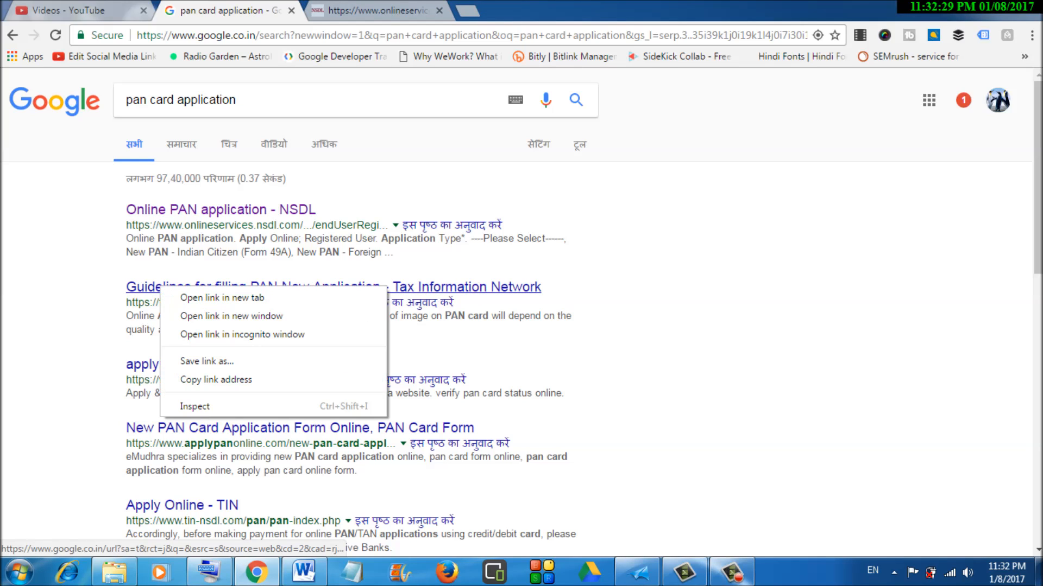
left_click(217, 296)
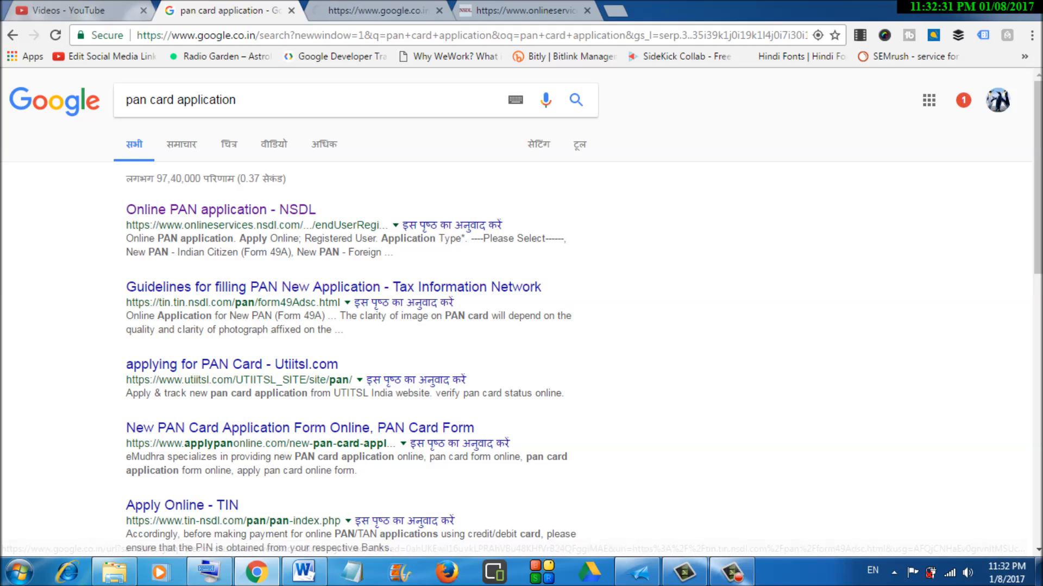
left_click(359, 10)
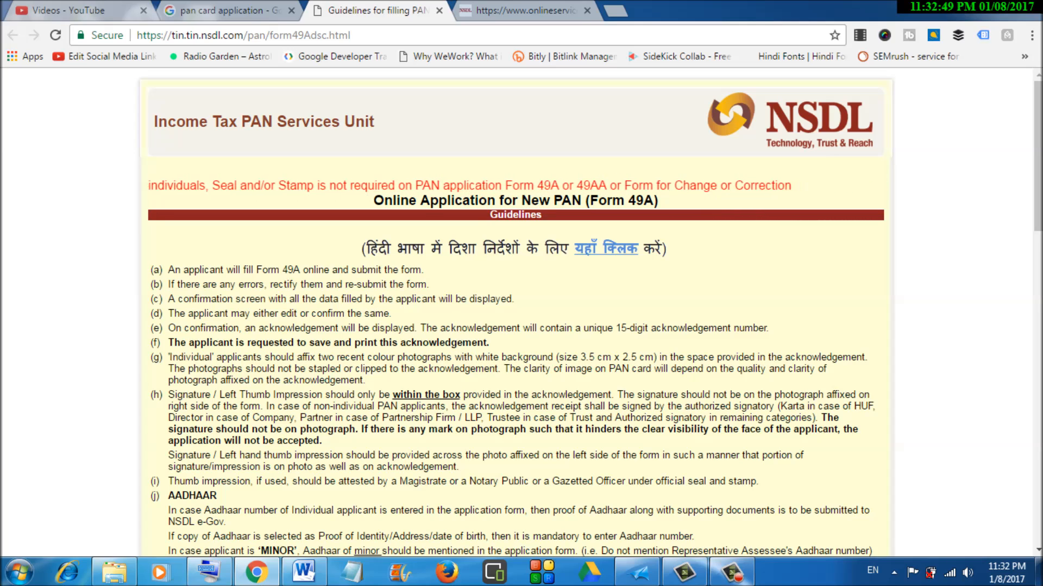
- Read the guidelines down to the ₹107.00 processing fee and payment methods, then show the desktop
scroll(521, 315, "down", 3)
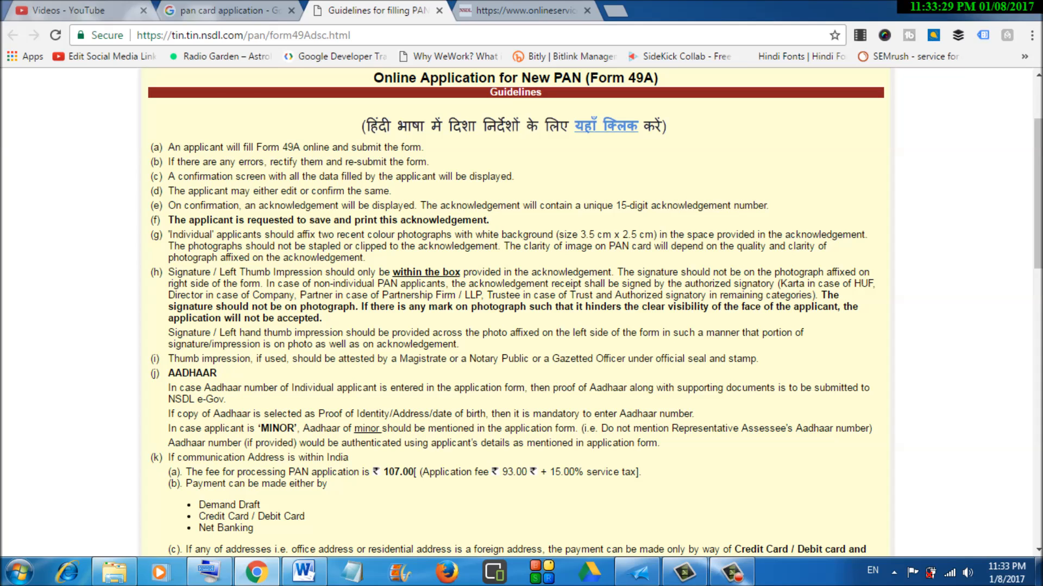
scroll(516, 310, "down", 3)
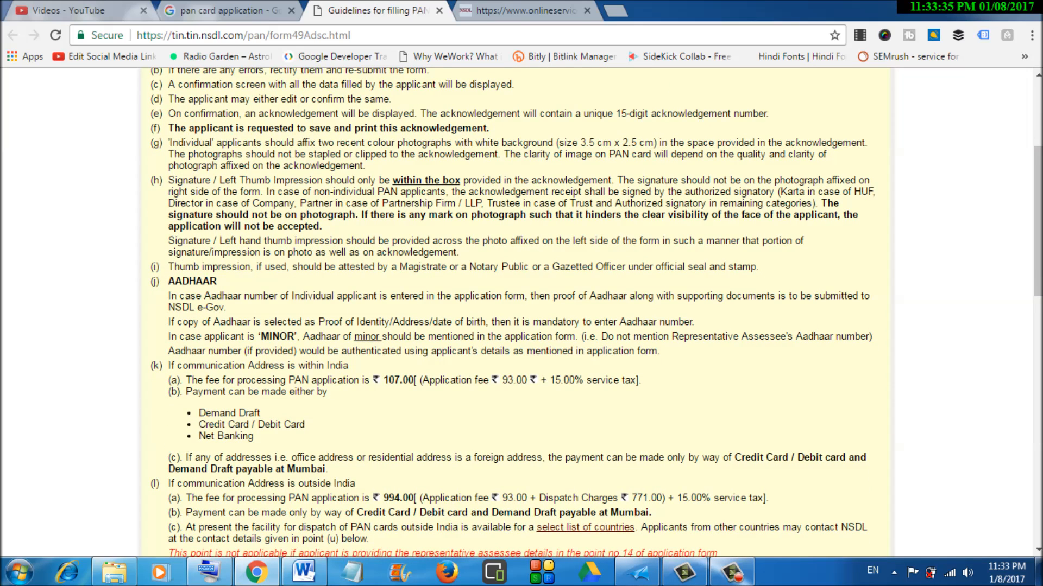
scroll(522, 312, "down", 1)
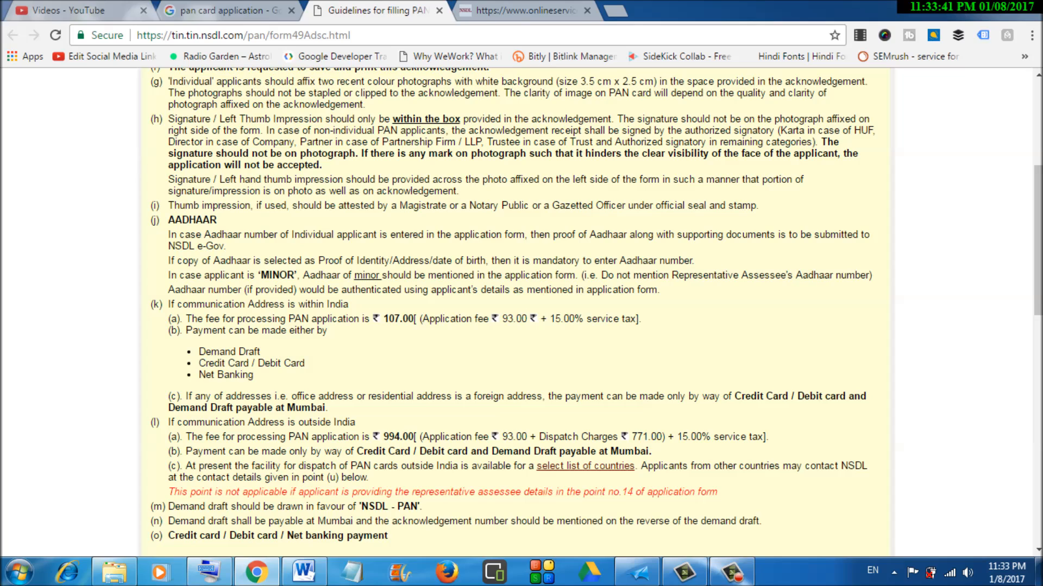
scroll(521, 313, "down", 1)
scroll(521, 312, "up", 2)
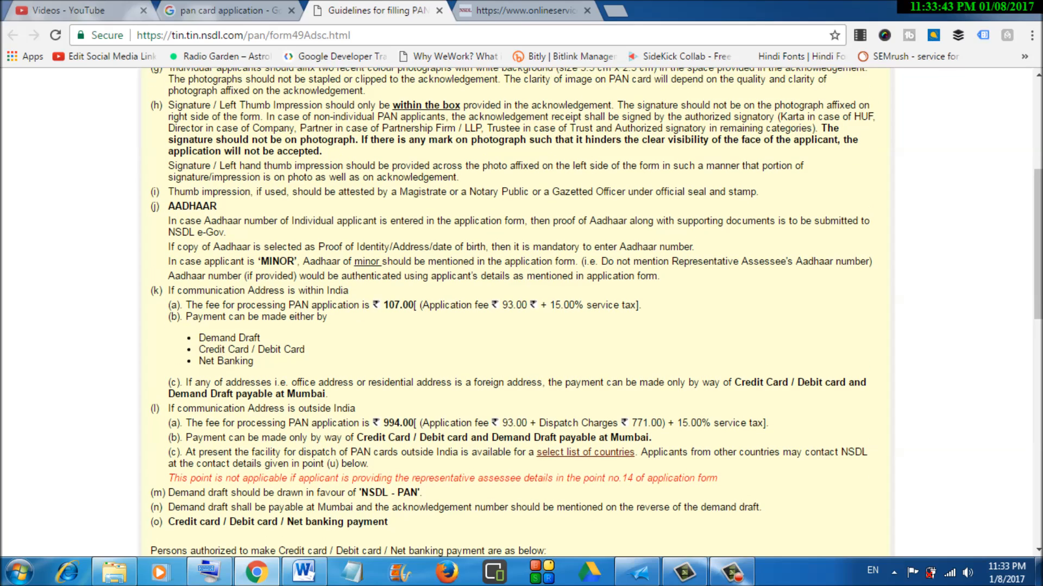
scroll(522, 312, "up", 3)
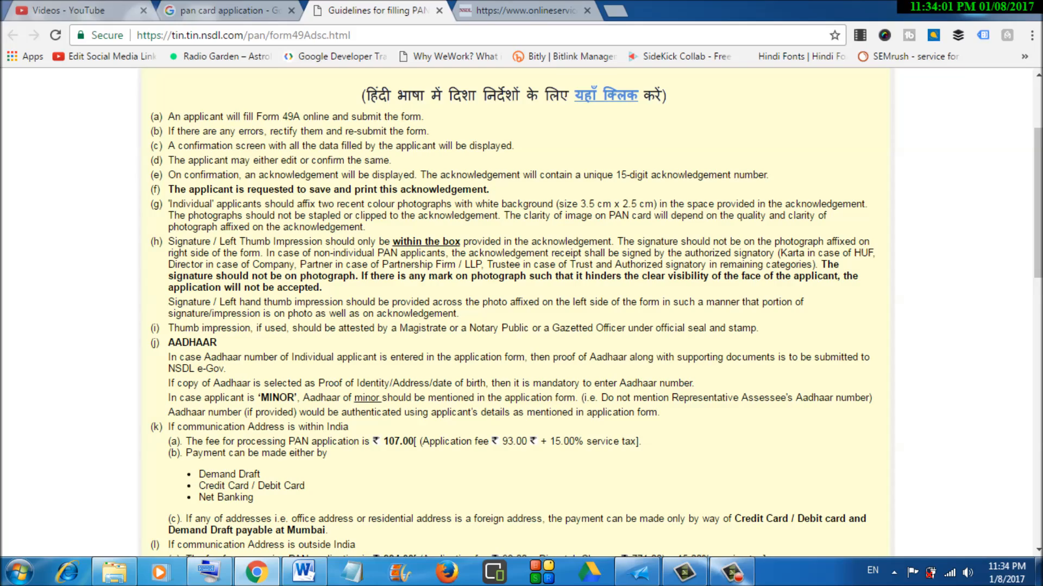
key("super+d")
- View the sample PAN acknowledgment in XPS Viewer, close it, and bring Chrome back
left_click(636, 572)
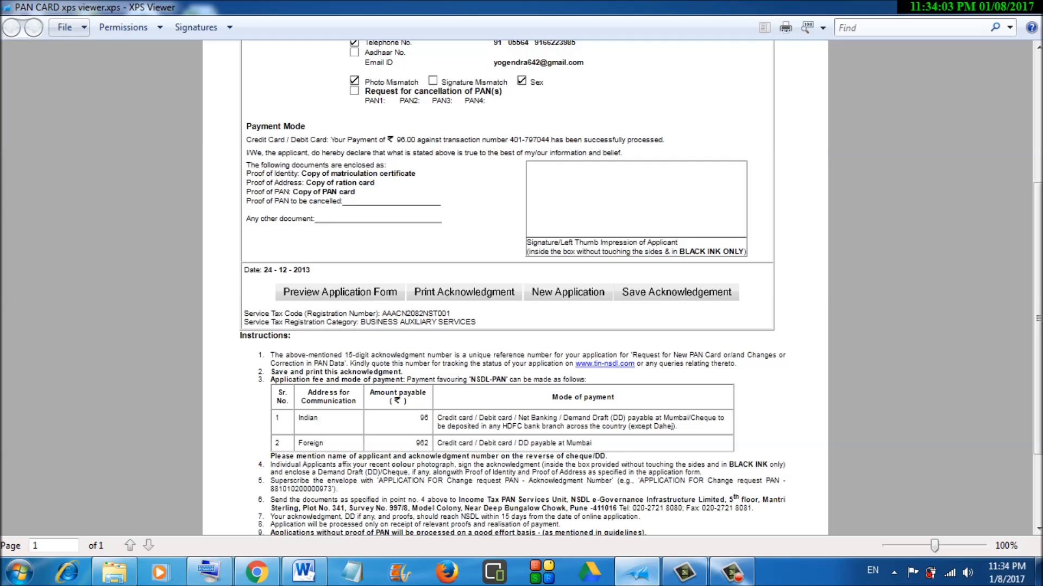
scroll(515, 288, "up", 5)
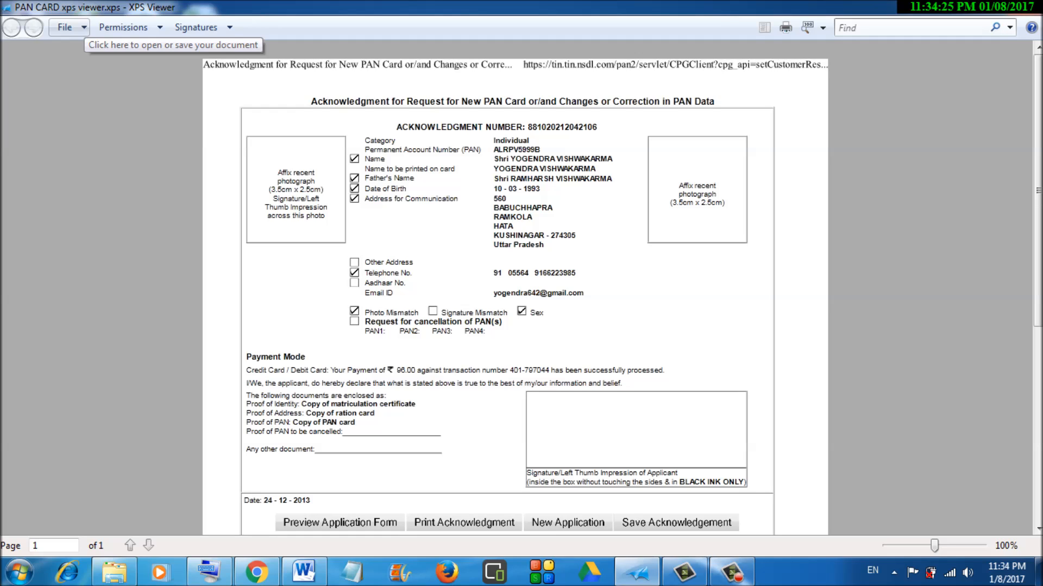
key("alt+F4")
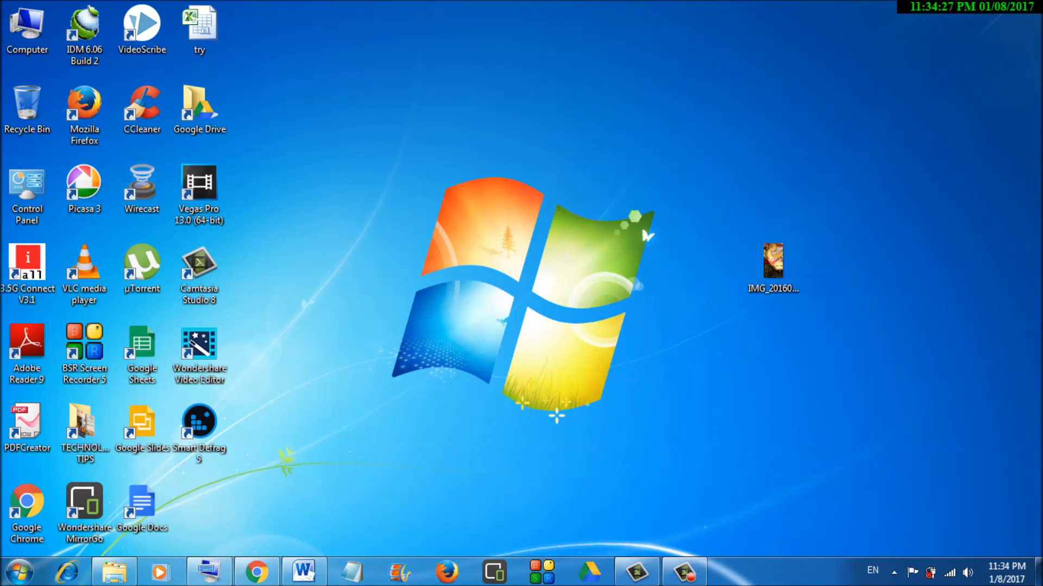
left_click(256, 571)
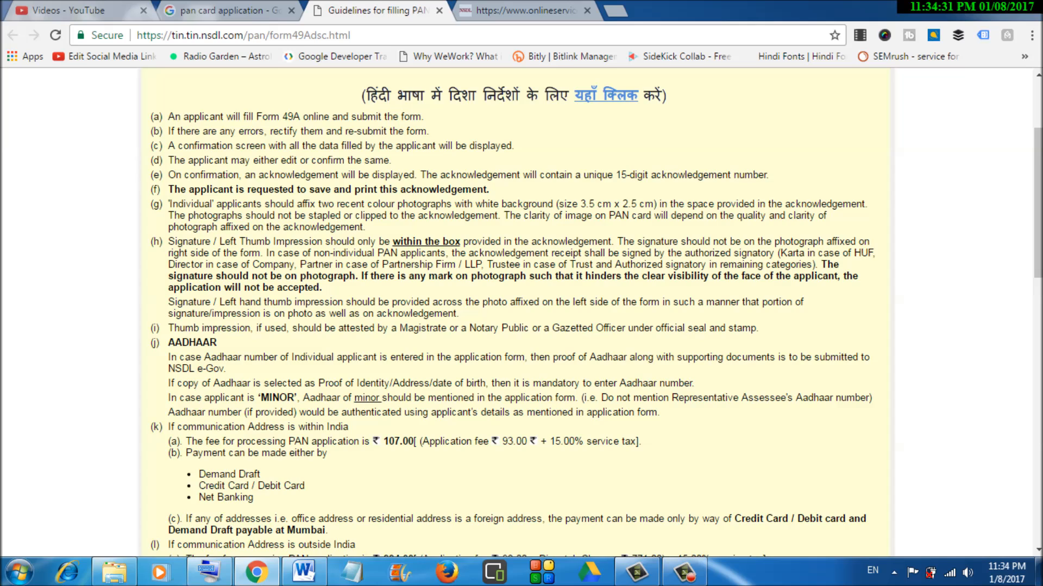
- Scroll the guidelines to point (p) and highlight the NSDL mailing address
scroll(521, 314, "down", 3)
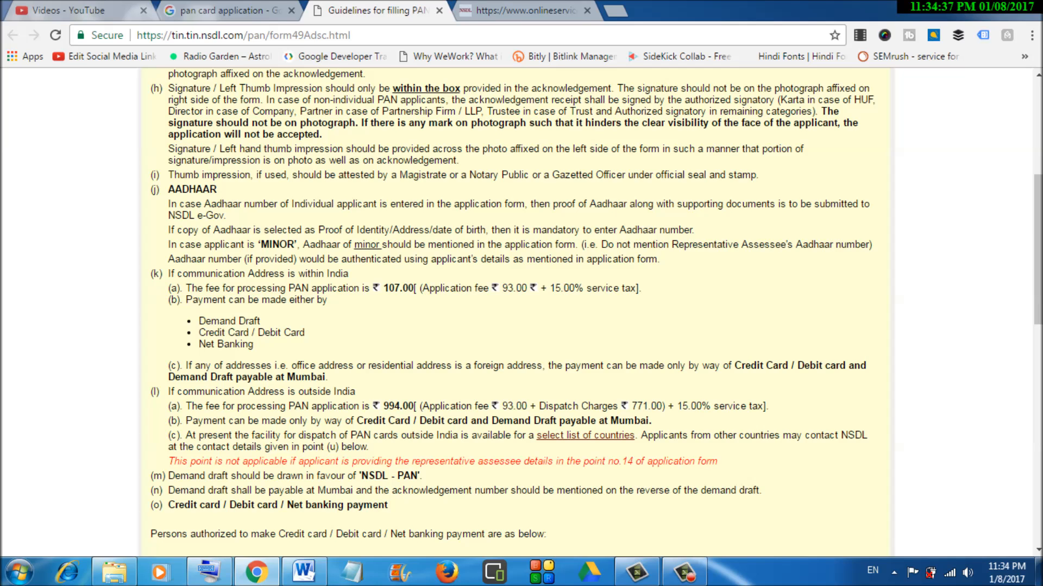
scroll(521, 313, "down", 2)
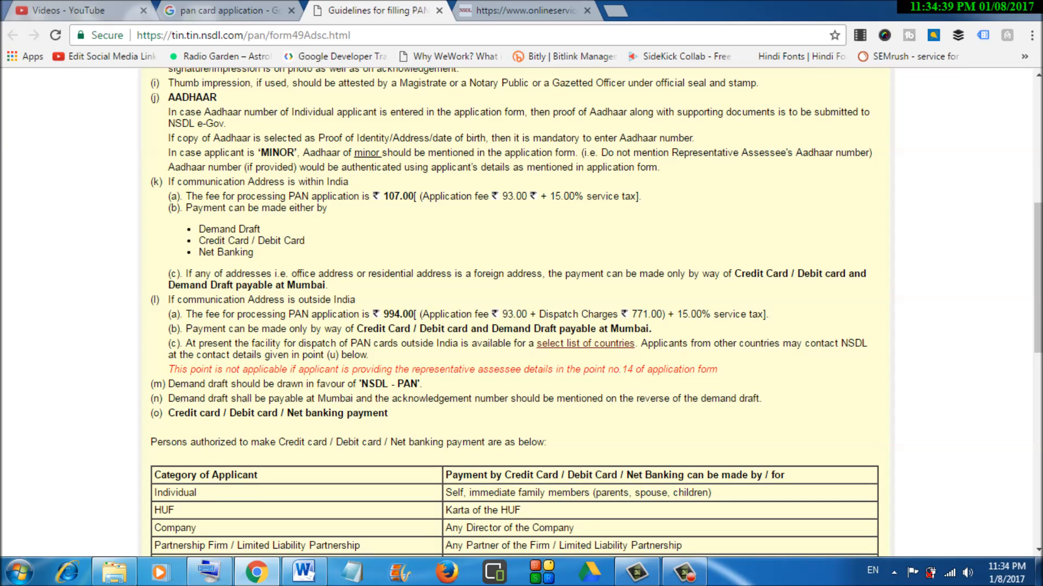
scroll(515, 312, "down", 4)
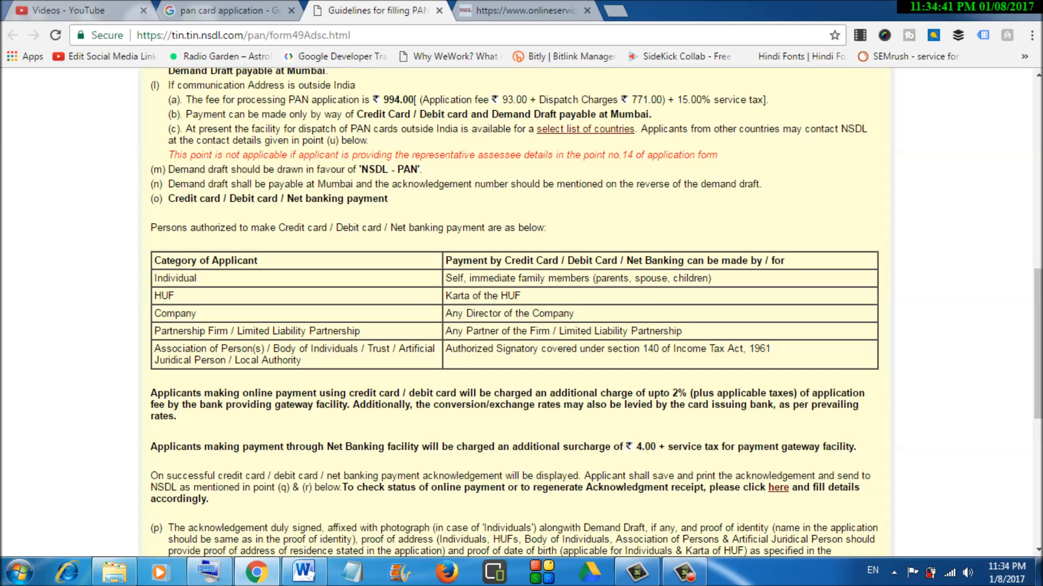
scroll(515, 313, "down", 3)
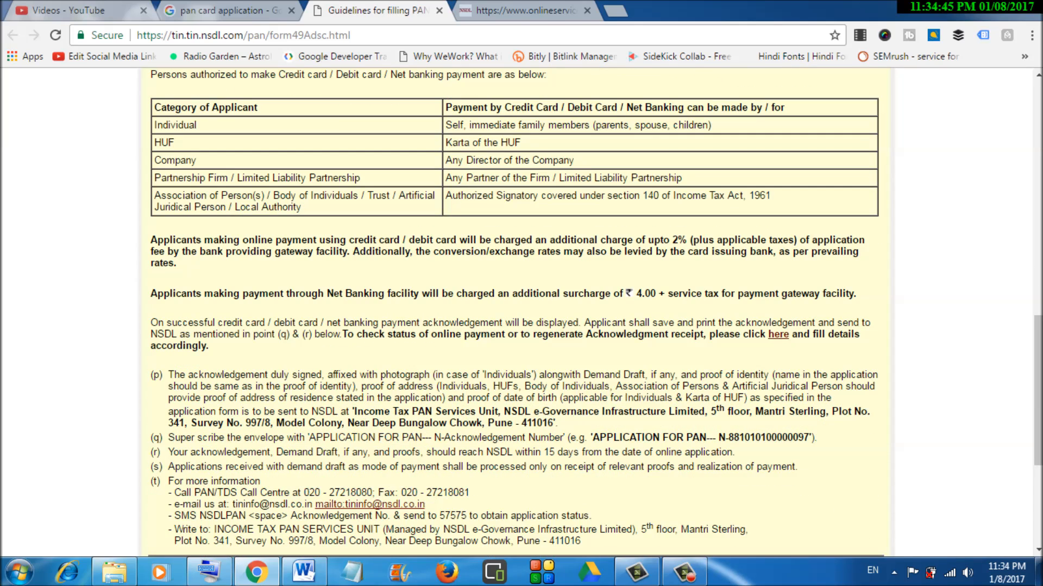
scroll(515, 313, "down", 1)
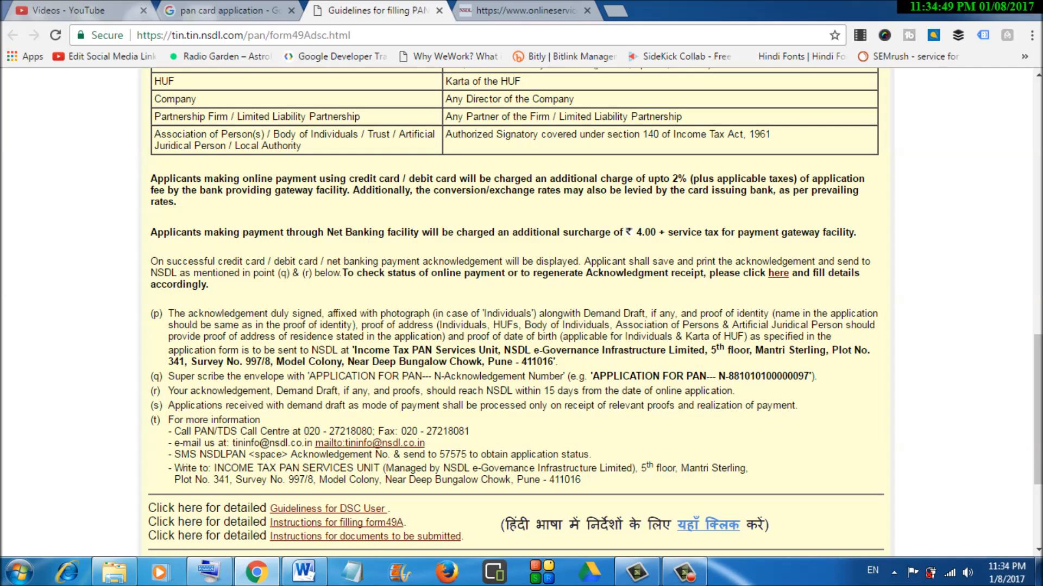
left_click_drag(347, 350, 558, 361)
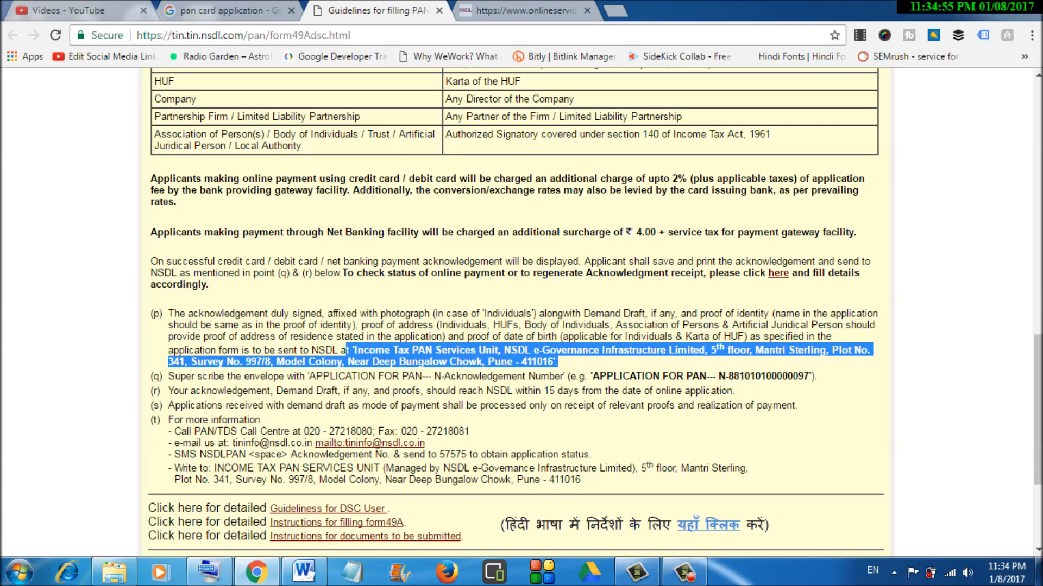
left_click(543, 359)
- Highlight the envelope superscription example given in point (q)
scroll(515, 312, "down", 1)
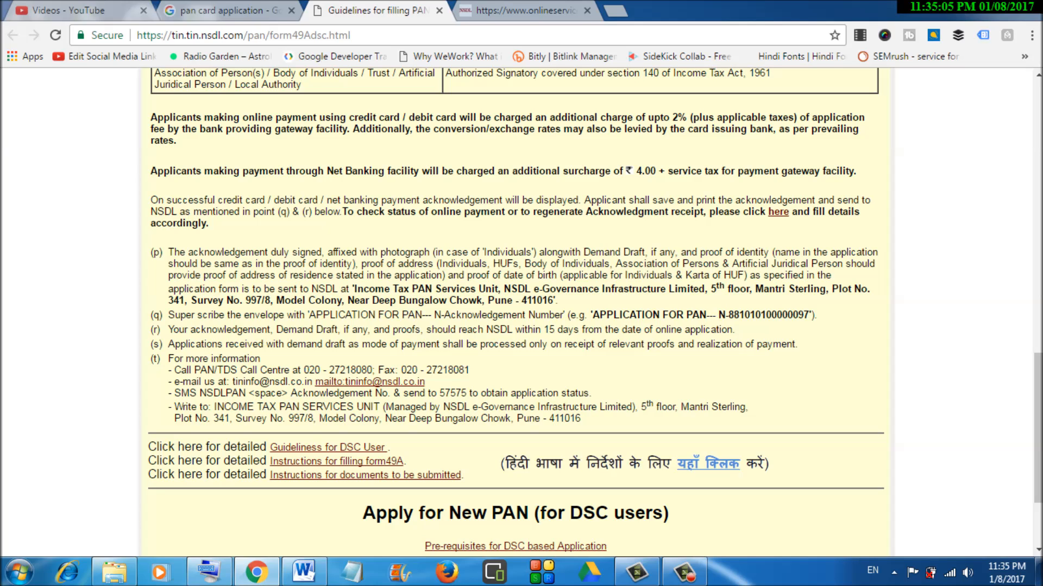
left_click_drag(305, 314, 427, 315)
left_click_drag(587, 315, 817, 315)
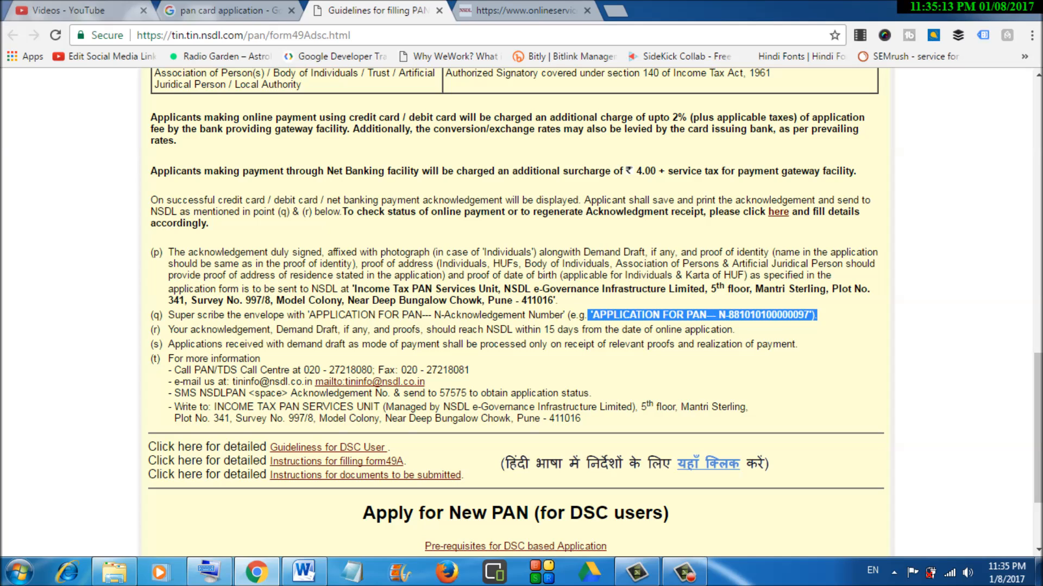
left_click(817, 315)
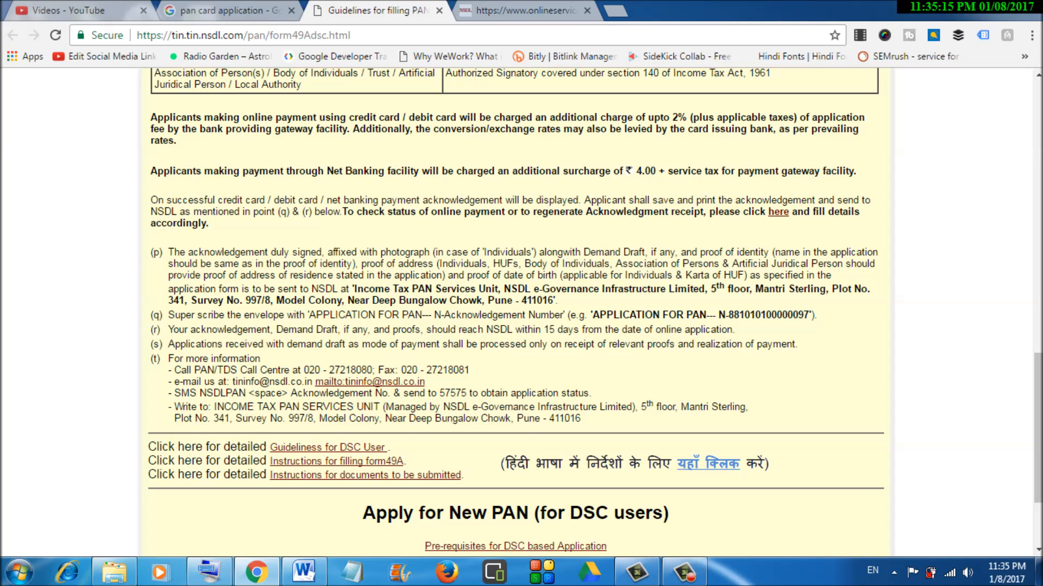
- Scroll to the Apply for New PAN (DSC users) section and open the Category of Applicant list
scroll(516, 312, "down", 2)
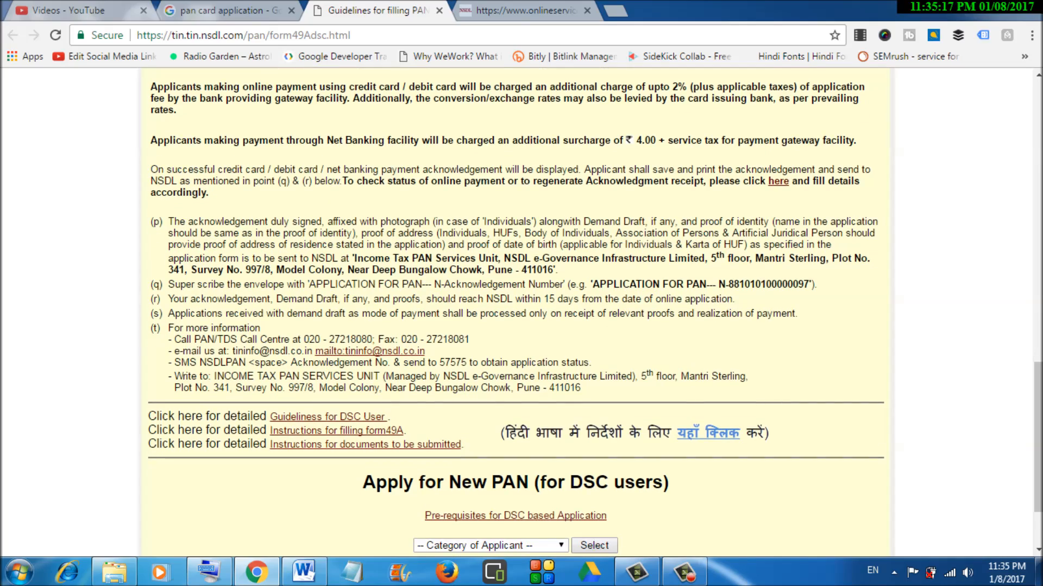
scroll(516, 312, "up", 6)
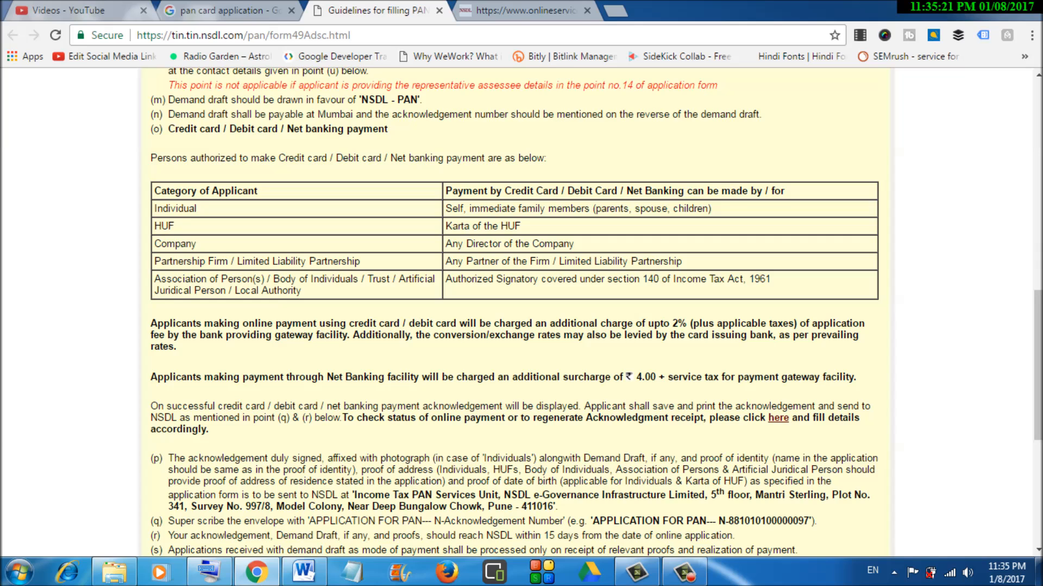
scroll(516, 312, "down", 4)
scroll(516, 312, "down", 1)
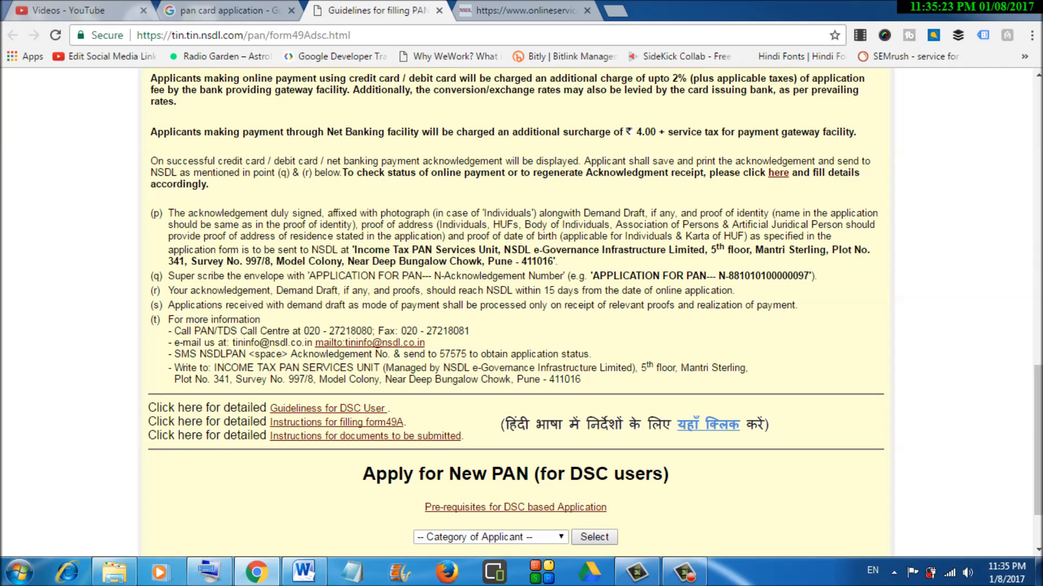
left_click(490, 538)
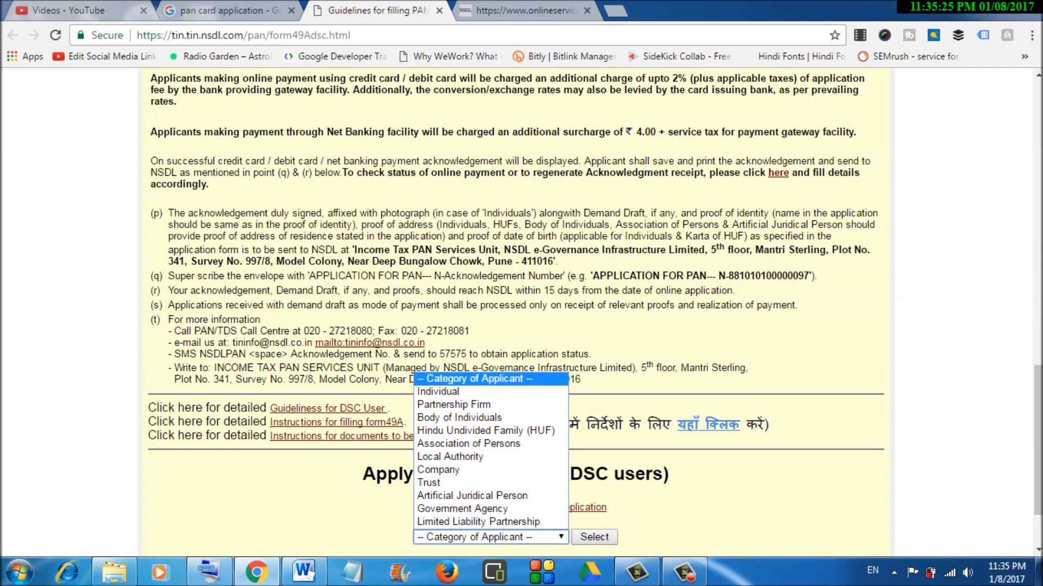
- Choose Individual as the applicant category and submit to open the blank Form 49A
left_click(461, 392)
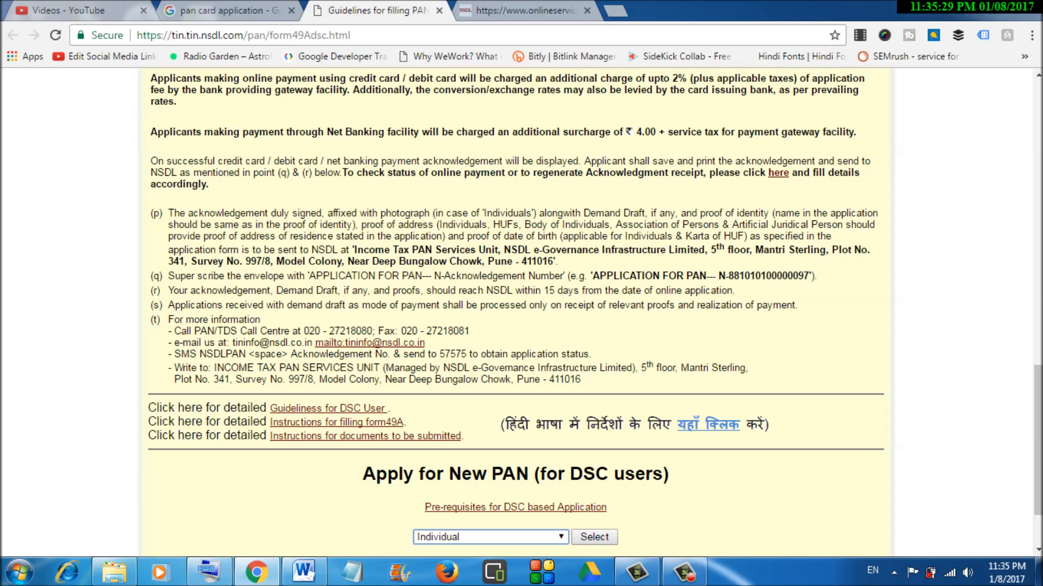
left_click(490, 537)
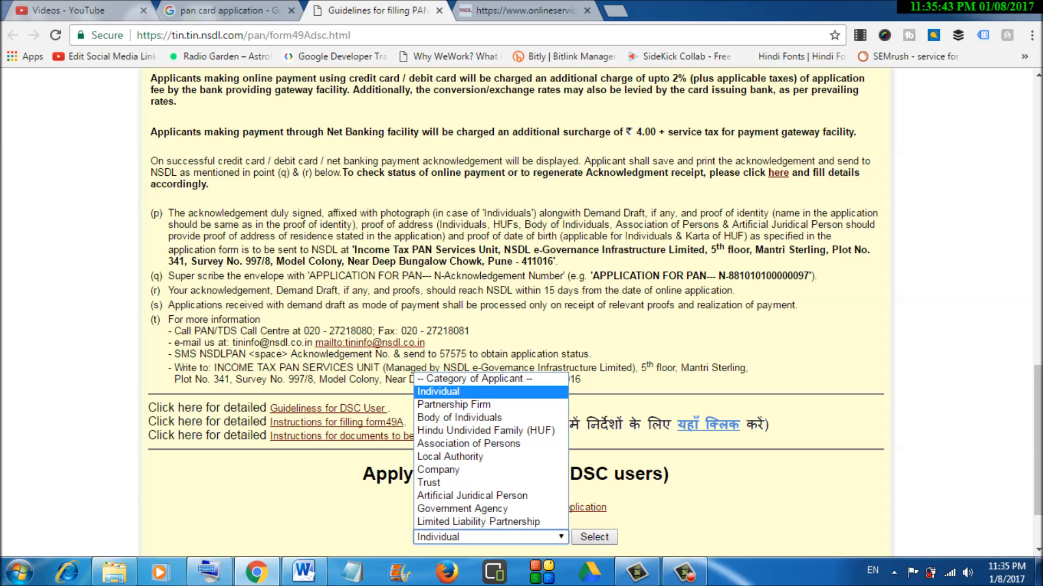
key("Escape")
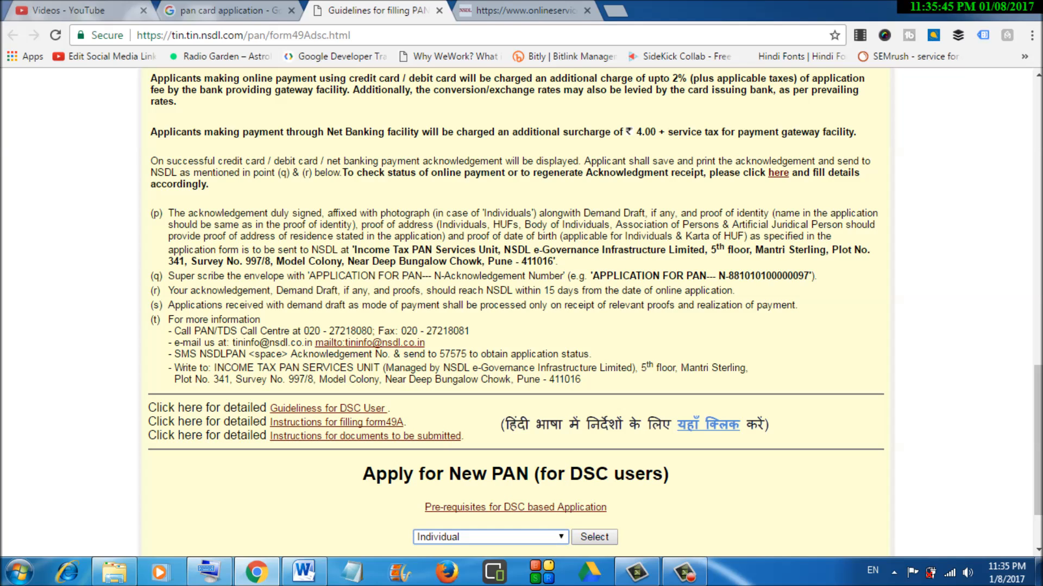
key("Return")
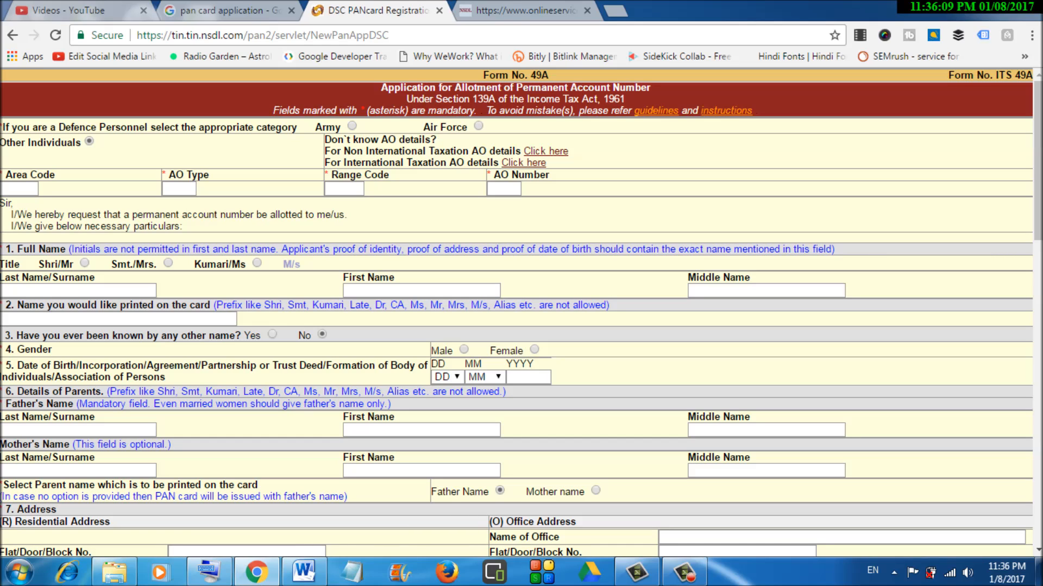
- In the non-international AO code search, list K cities and open KUSHINAGAR's ITO-2(4) record
left_click(546, 150)
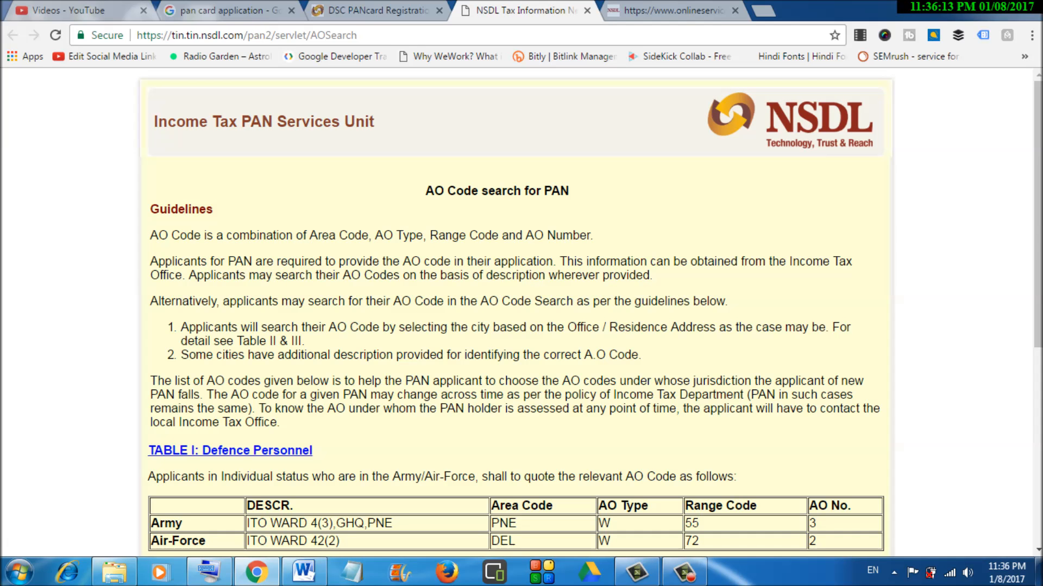
scroll(516, 313, "down", 5)
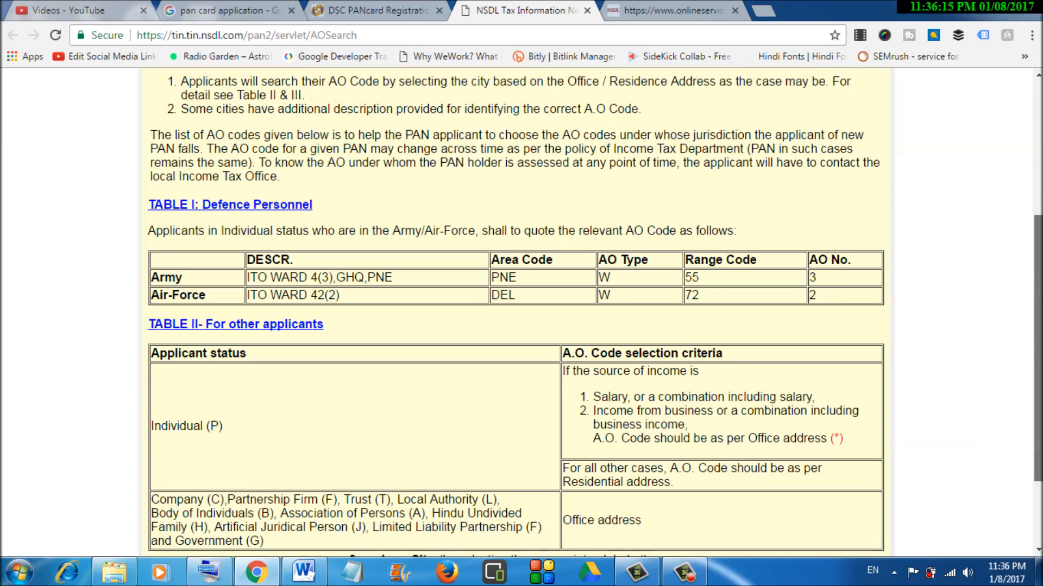
scroll(516, 312, "down", 3)
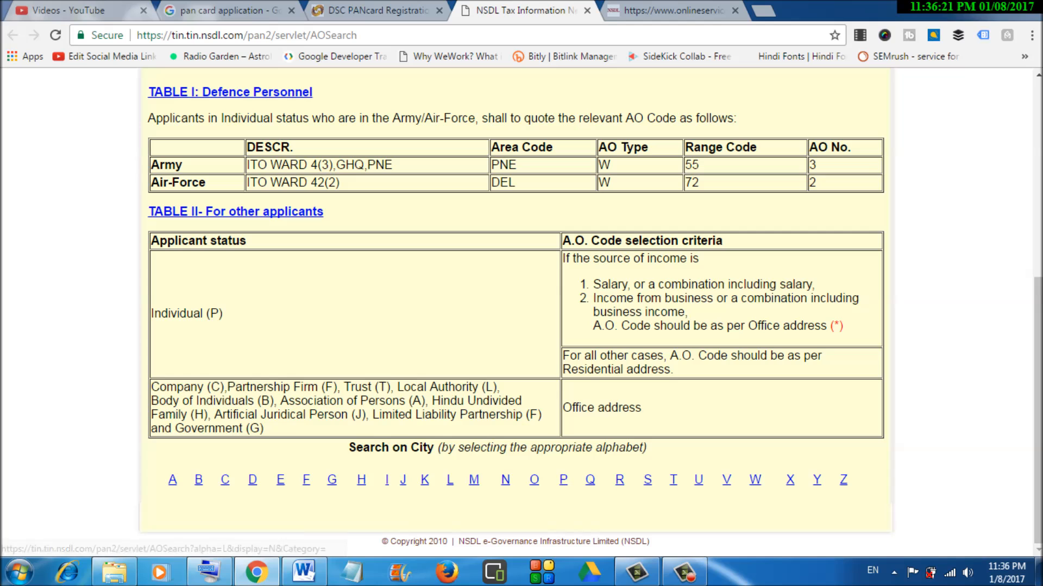
left_click(425, 479)
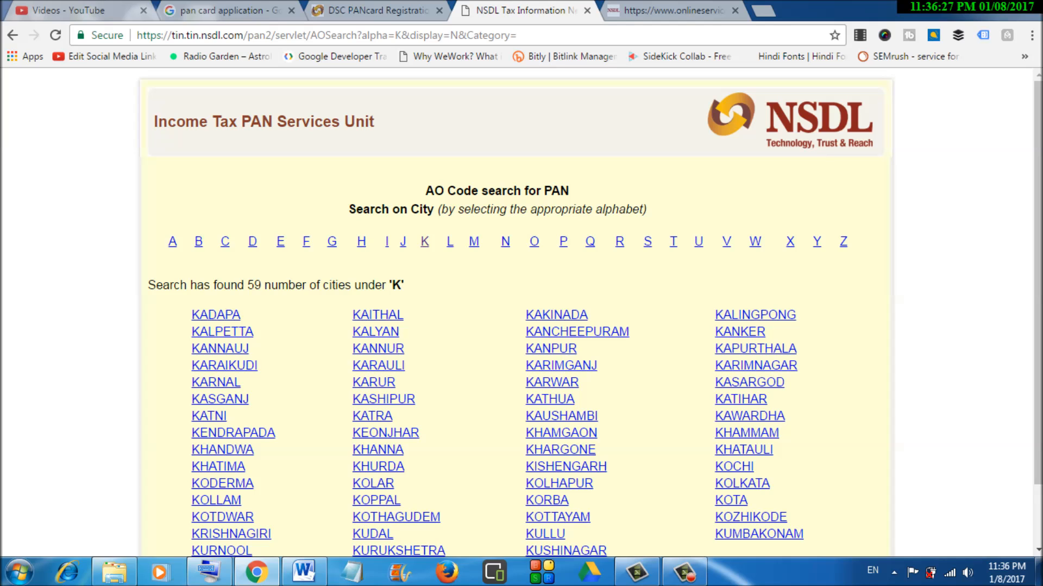
scroll(521, 312, "down", 1)
scroll(521, 312, "down", 1)
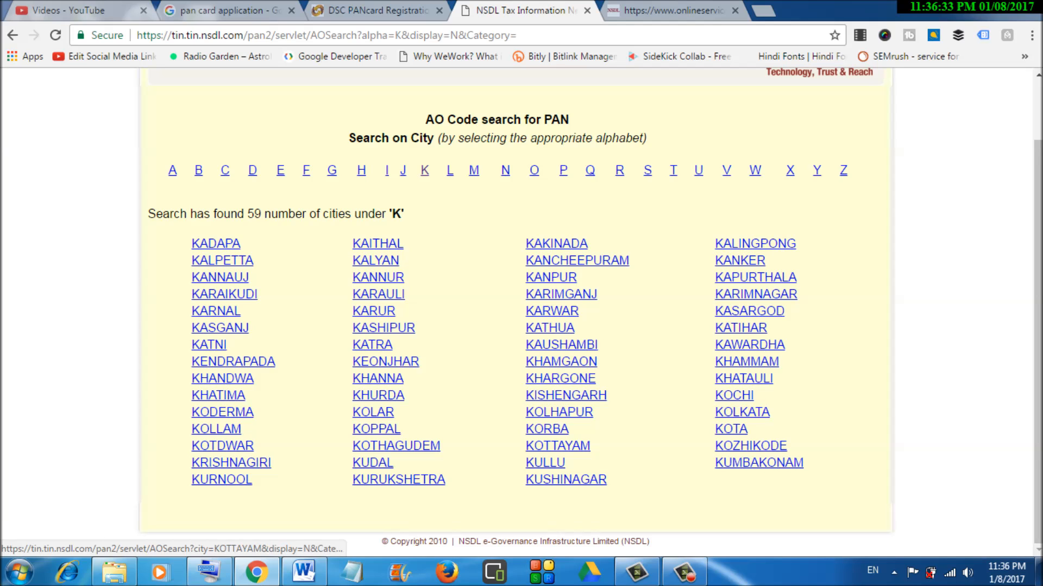
left_click(566, 479)
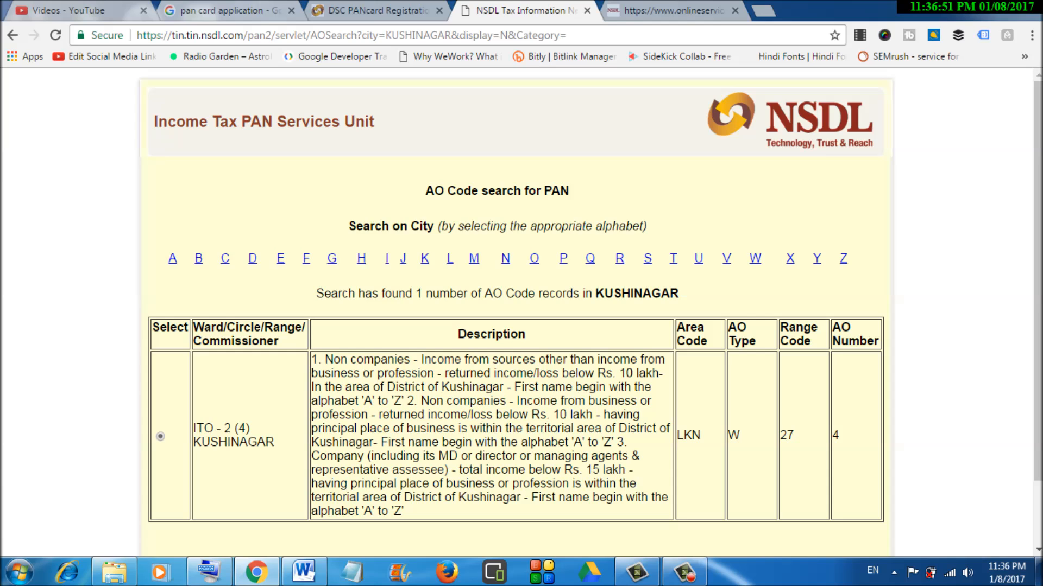
- Enter Area Code LKN and AO Type W on Form 49A
left_click(375, 10)
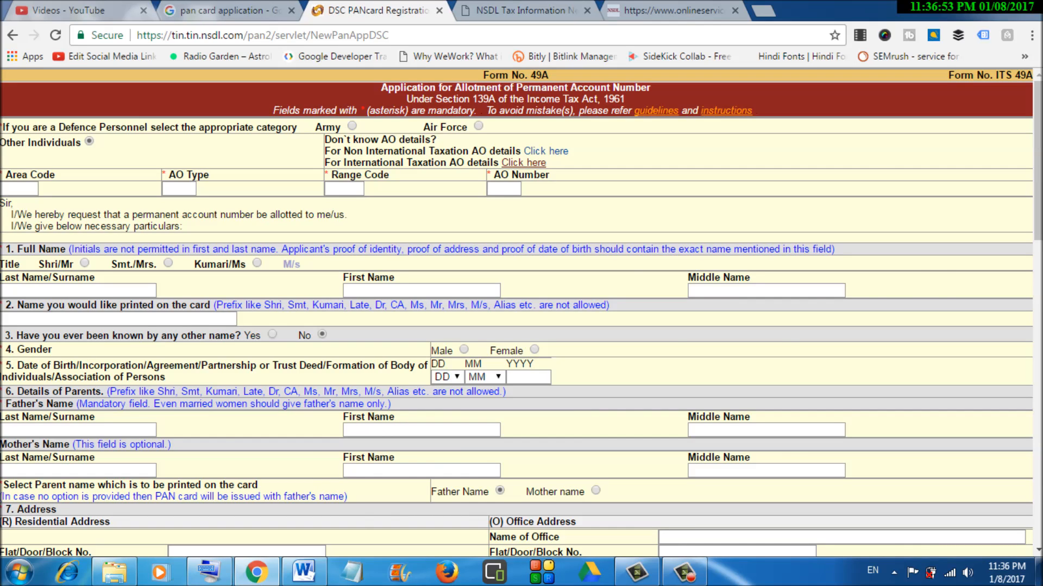
left_click(524, 10)
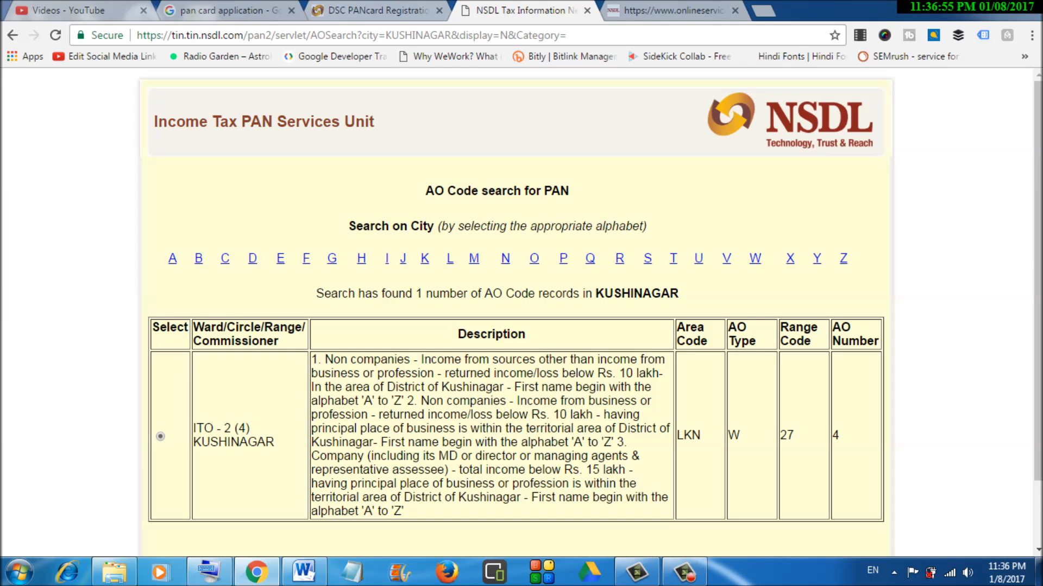
left_click(337, 9)
left_click(20, 188)
type("LKN")
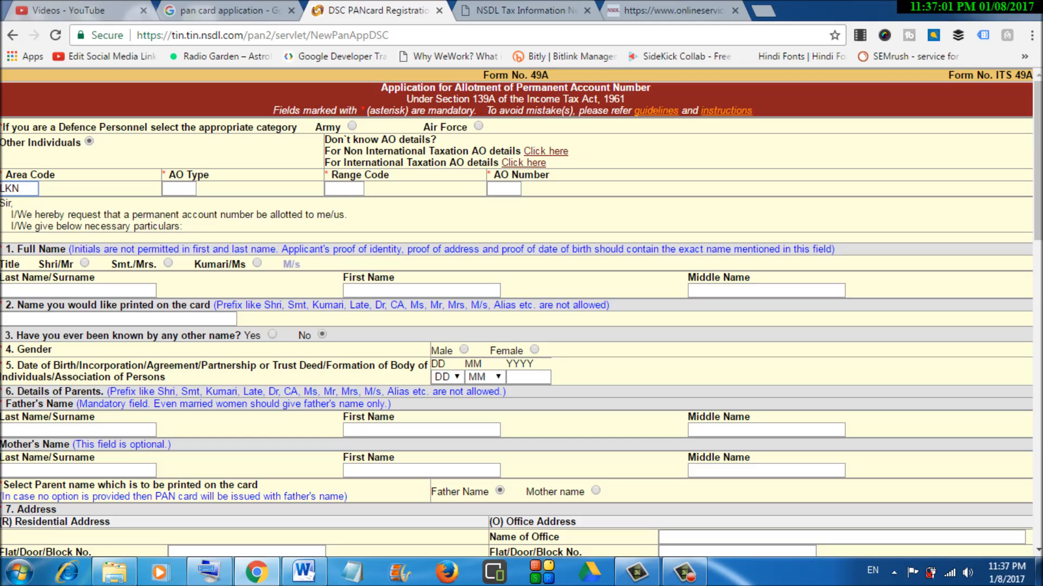
key("Tab")
type("W")
- After rechecking the AO search result, enter Range Code 27 and AO Number 4
key("ctrl+Tab")
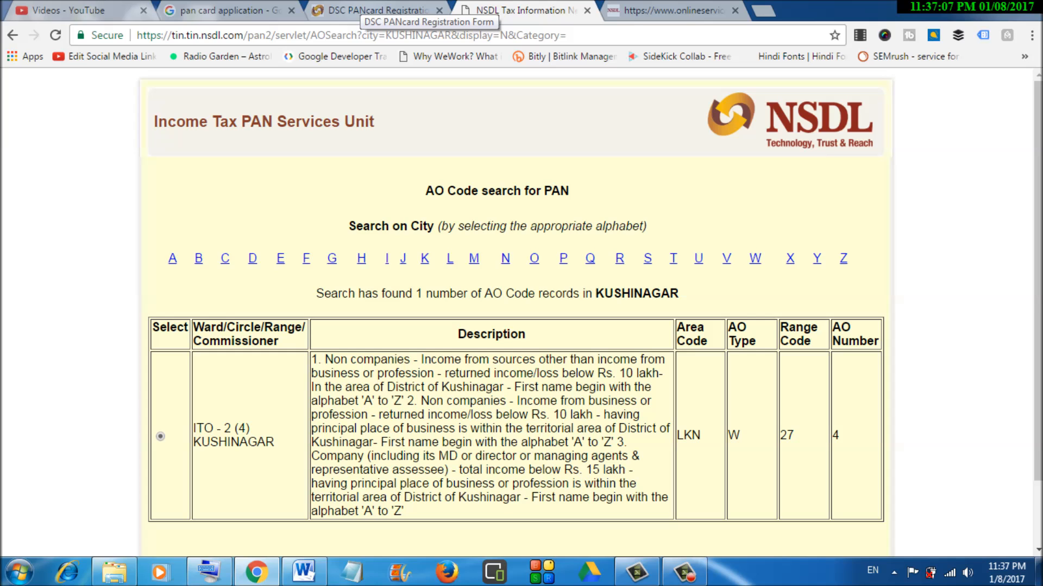
left_click(326, 10)
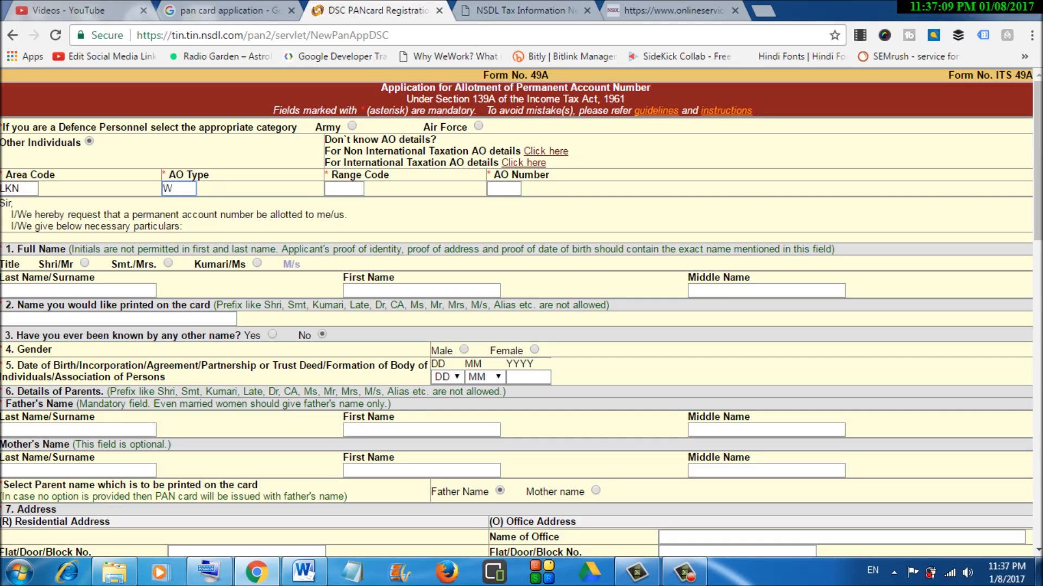
key("Tab")
type("27")
key("Tab")
type("4")
key("Tab")
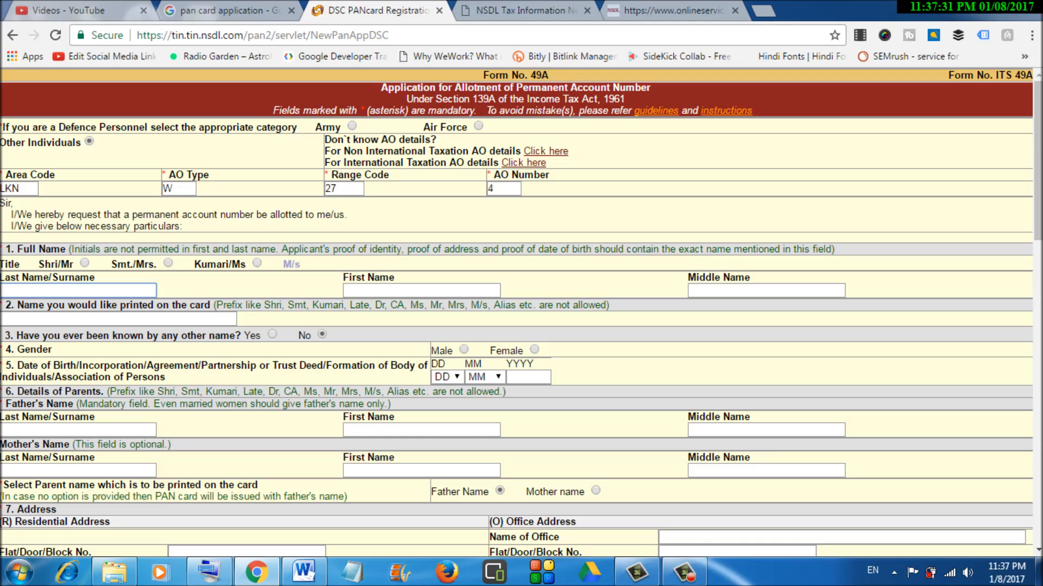
- Enter the applicant's surname using the On-Screen Keyboard, then type the applicant's first name
left_click(209, 573)
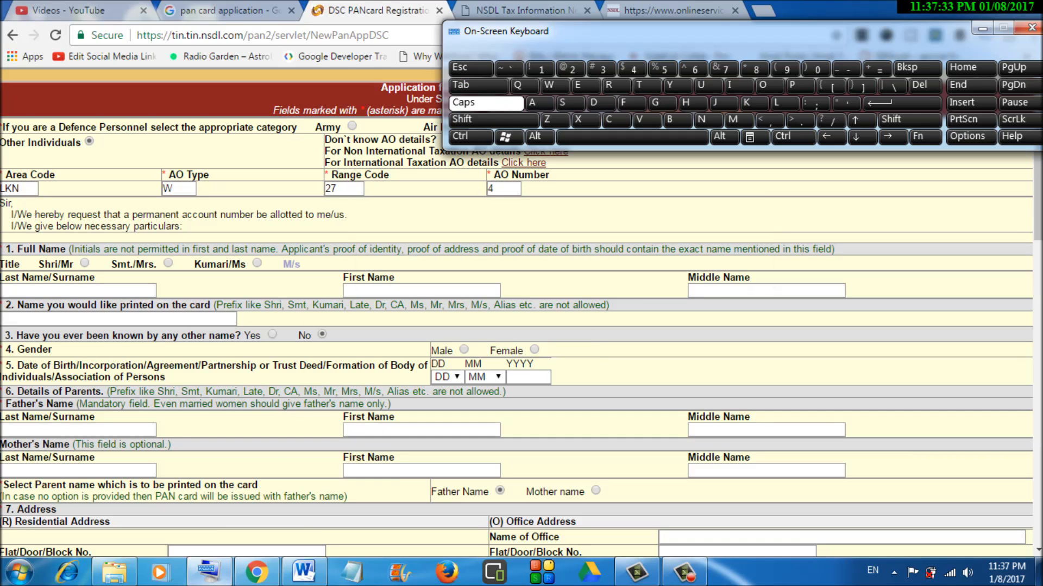
left_click(78, 291)
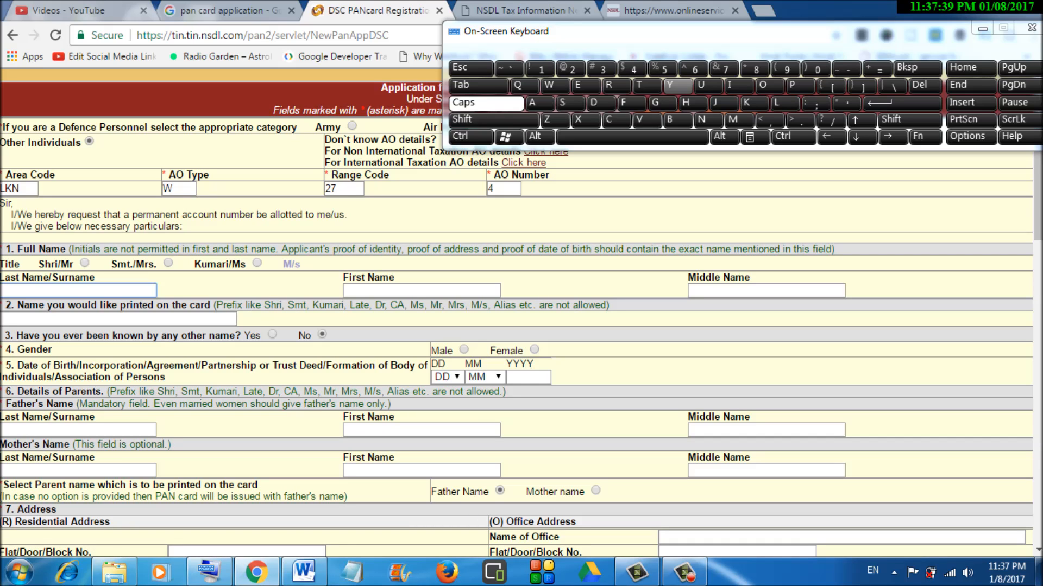
left_click(677, 86)
left_click(539, 102)
left_click(600, 102)
left_click(540, 102)
left_click(648, 120)
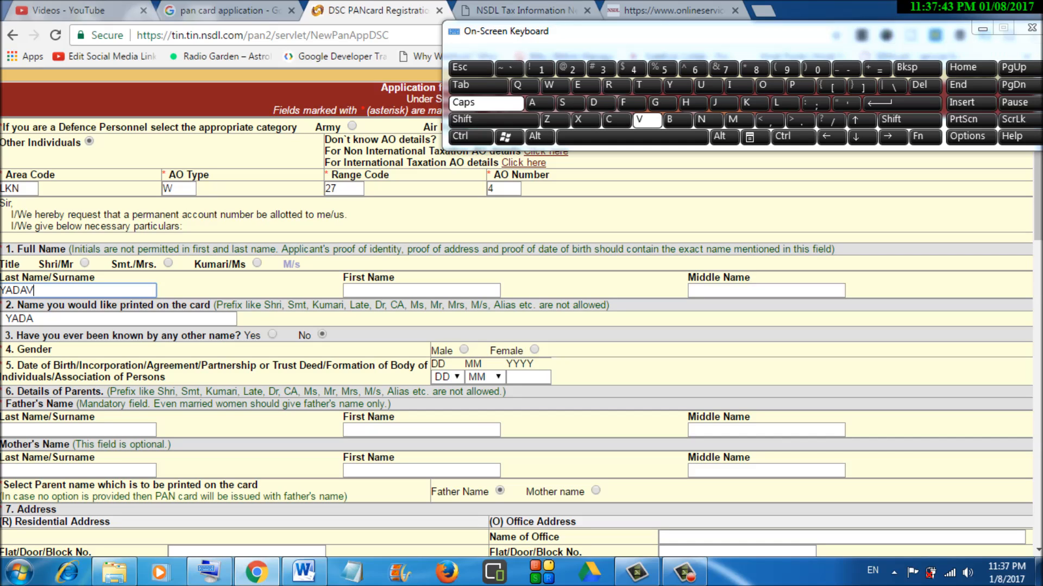
key("Tab")
type("SURSEH")
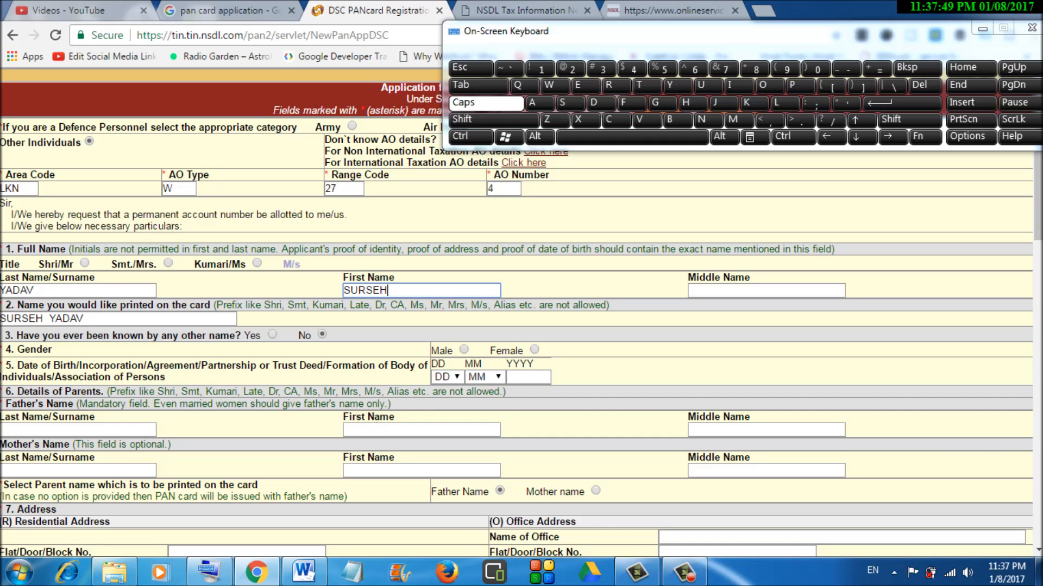
- Leave the 'known by any other name' question answered No
scroll(521, 380, "down", 1)
scroll(521, 294, "down", 1)
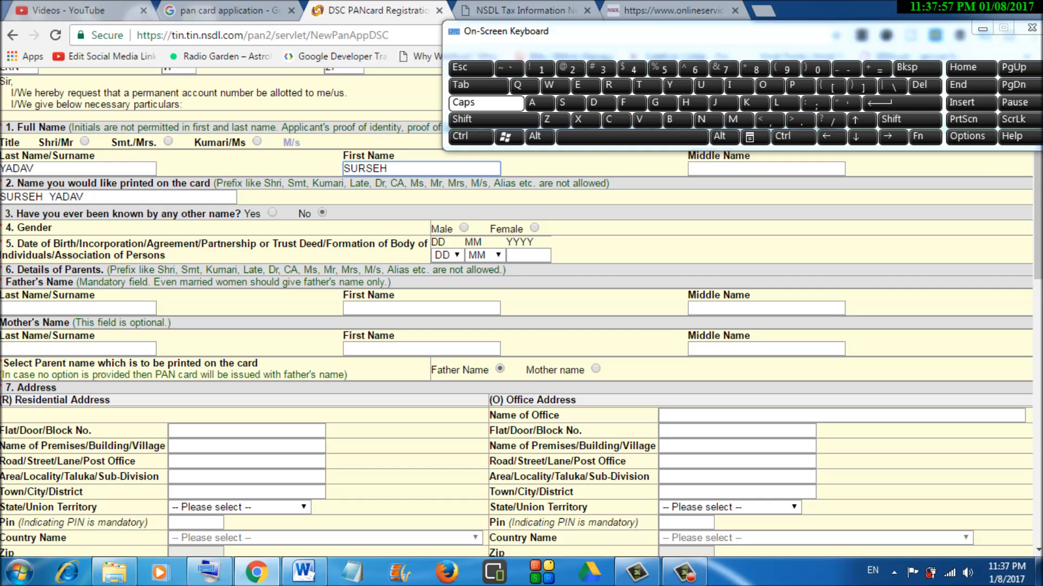
left_click(272, 213)
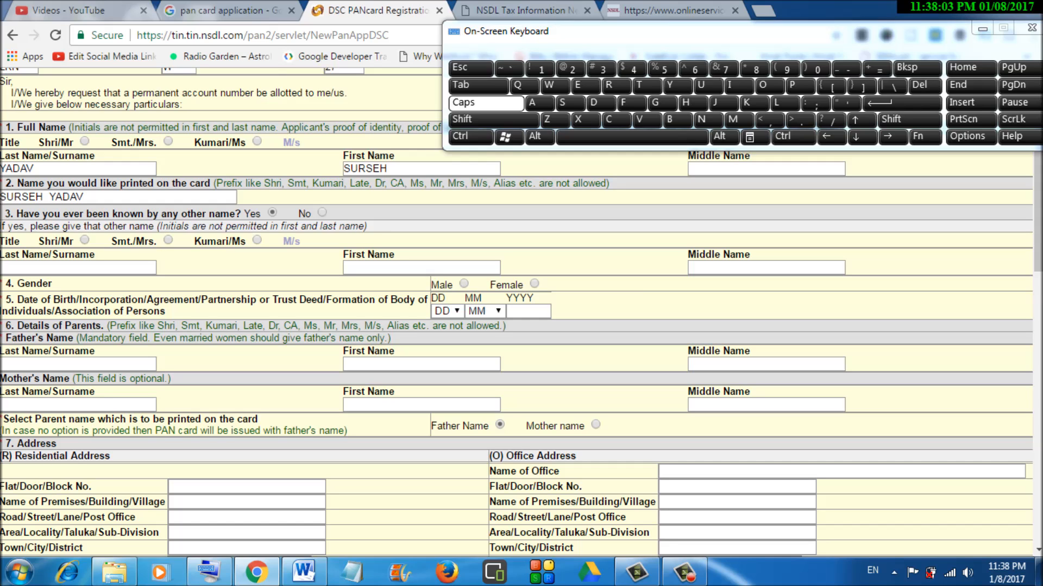
left_click(322, 213)
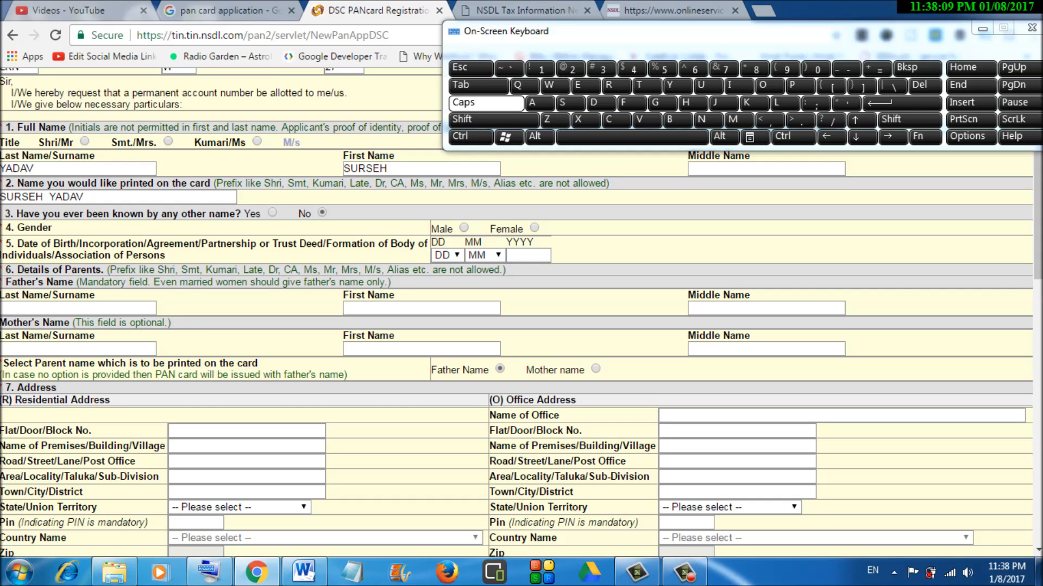
left_click(464, 228)
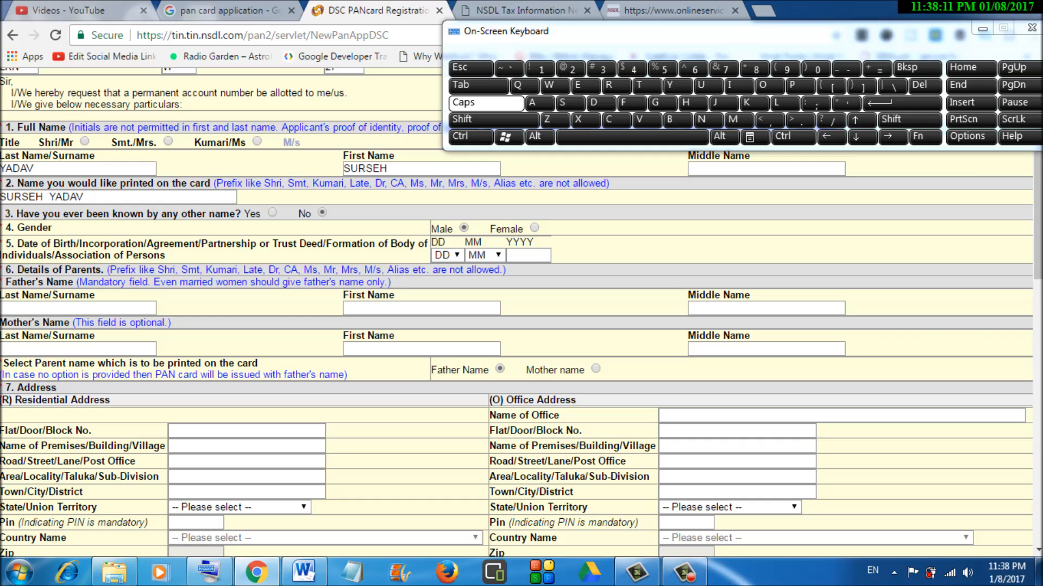
left_click(452, 255)
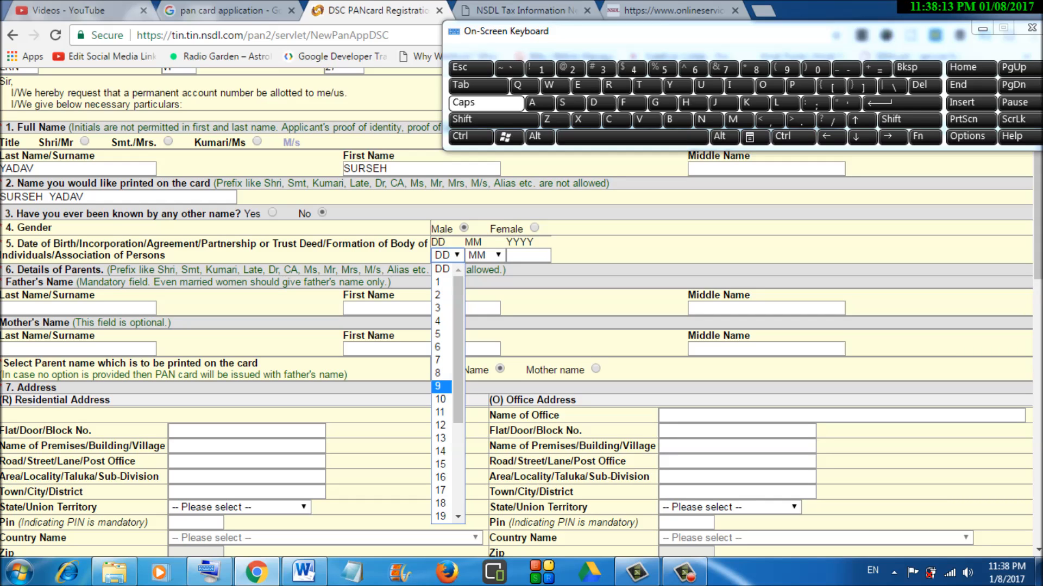
left_click(440, 399)
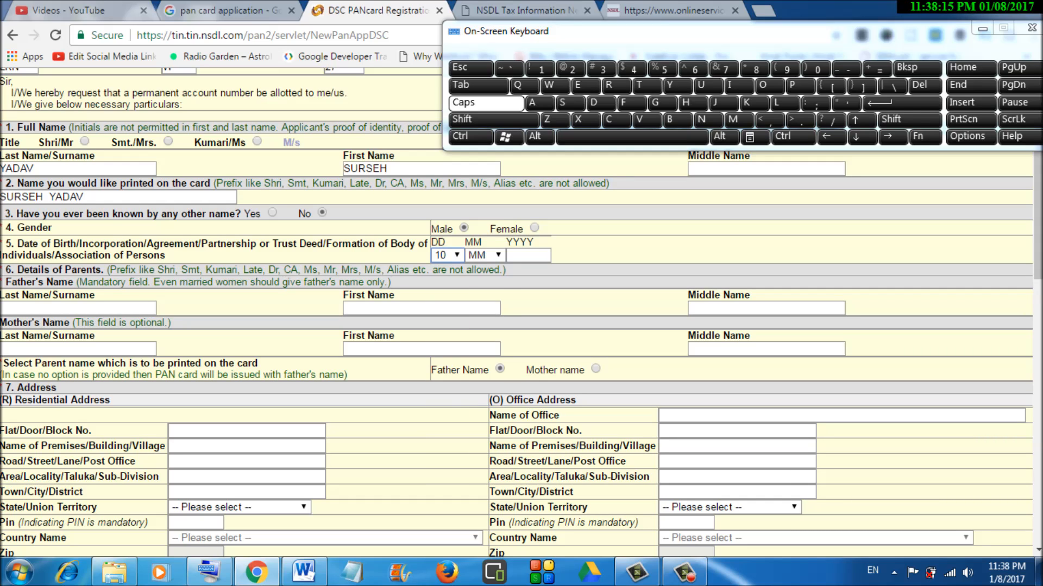
left_click(486, 255)
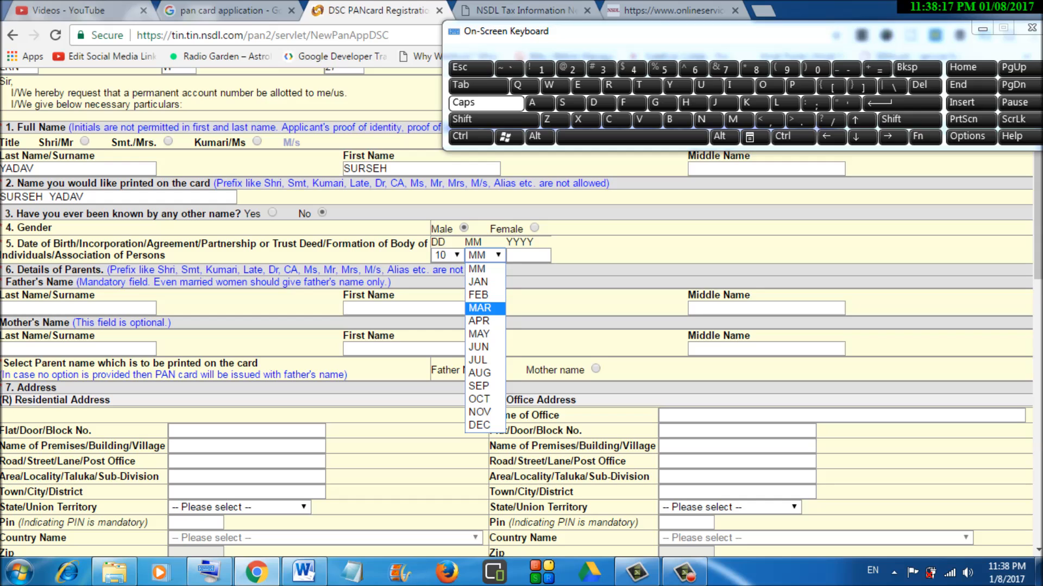
left_click(480, 308)
left_click(528, 256)
type("1991")
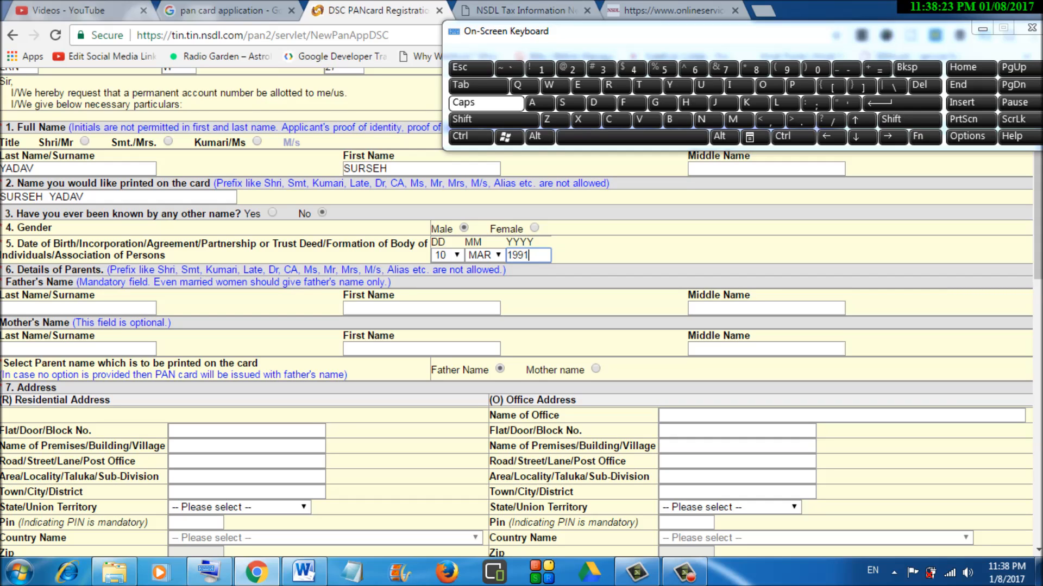
left_click(78, 309)
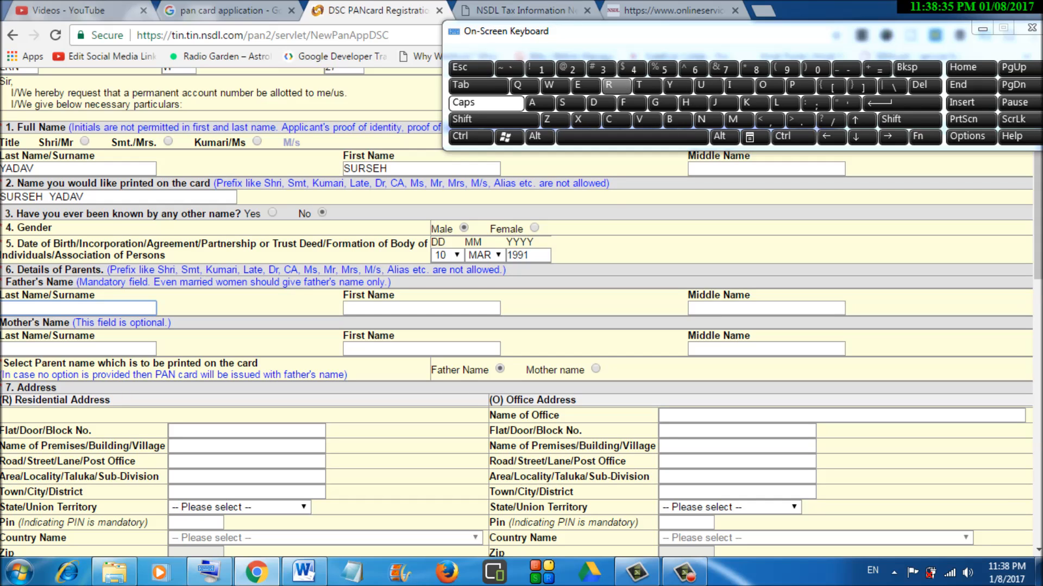
- Enter the father's surname and first name, confirming the continue-session prompt along the way
type("RA")
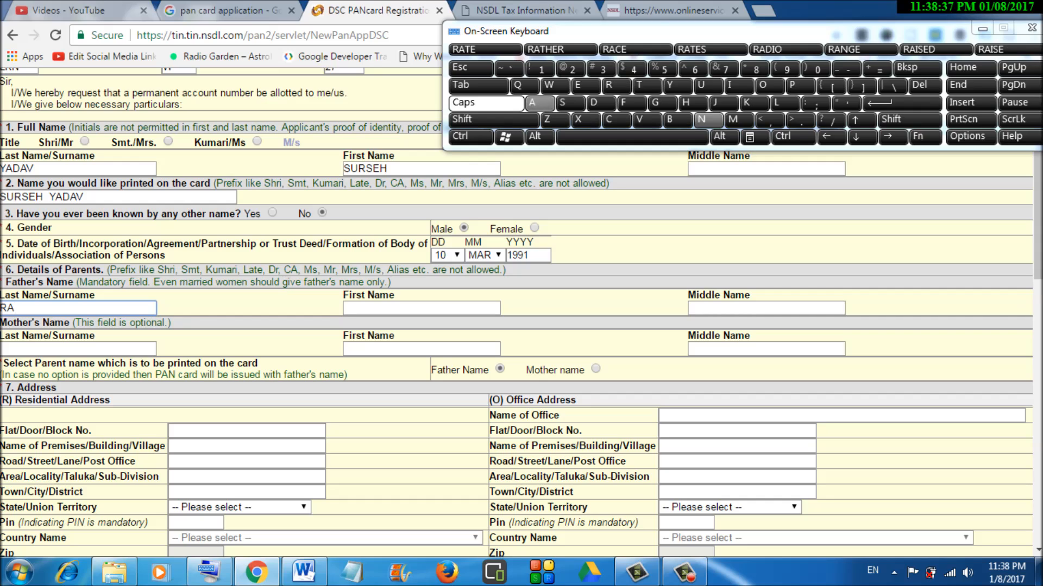
type("MESH")
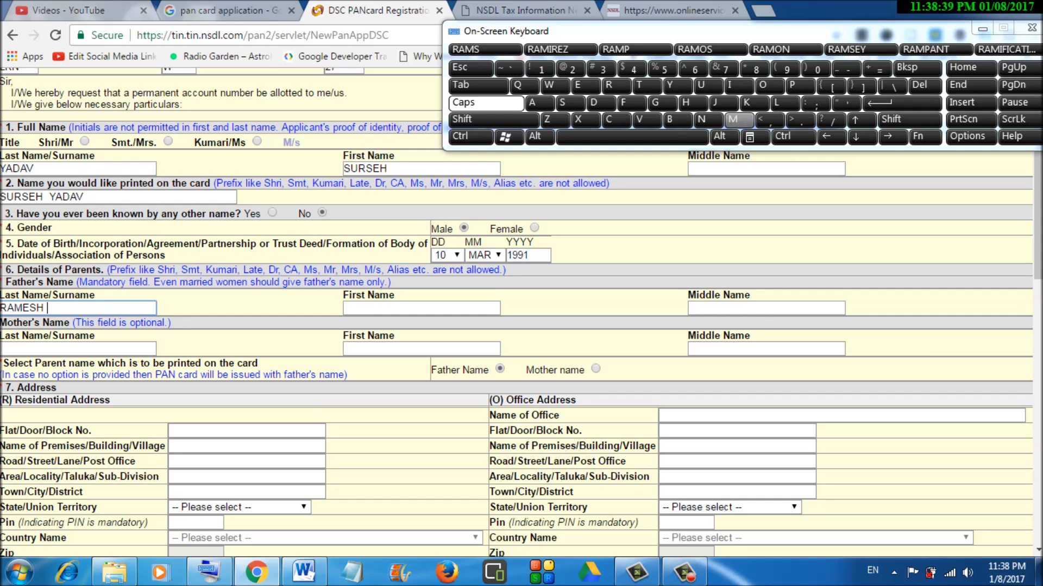
key("BackSpace")
key("BackSpace")
key("BackSpace")
key("BackSpace")
key("BackSpace")
key("BackSpace")
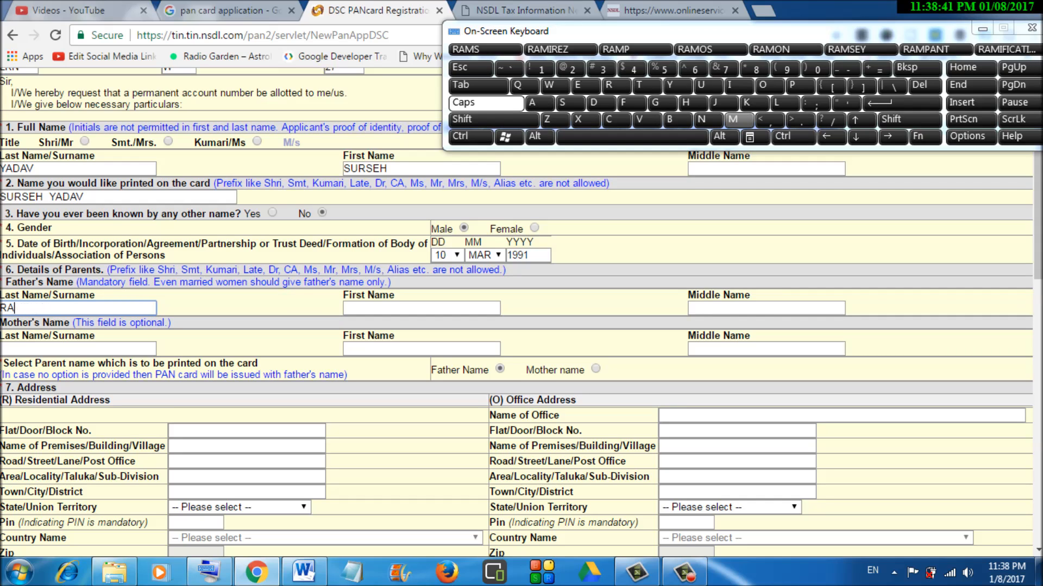
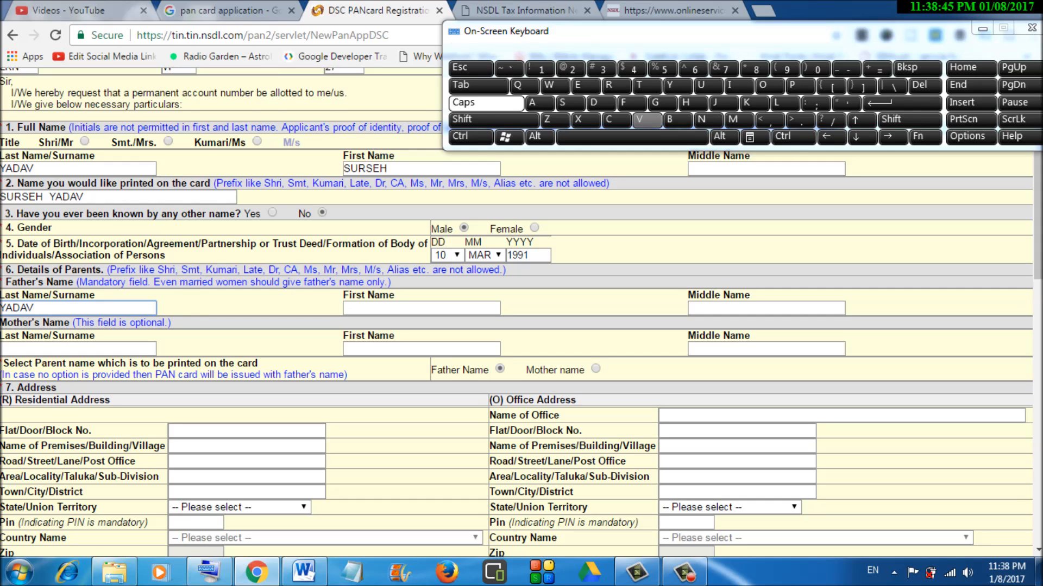
key("Tab")
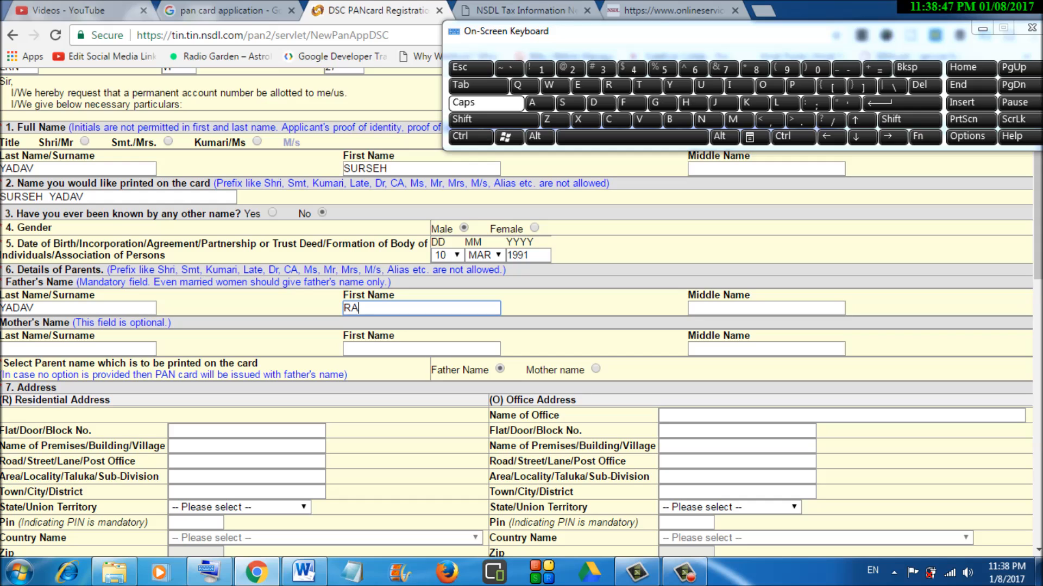
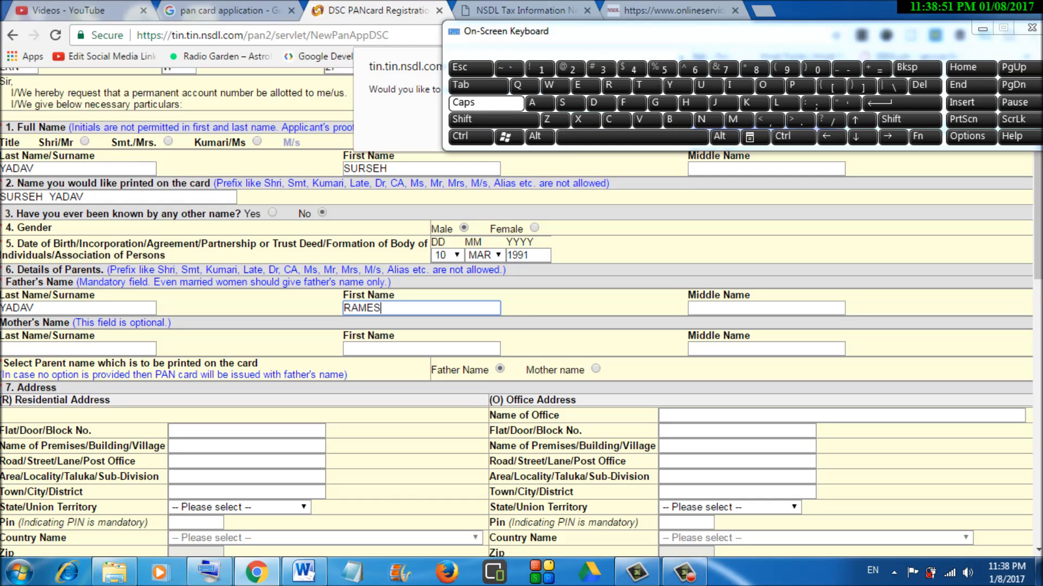
left_click_drag(652, 31, 676, 136)
left_click(584, 119)
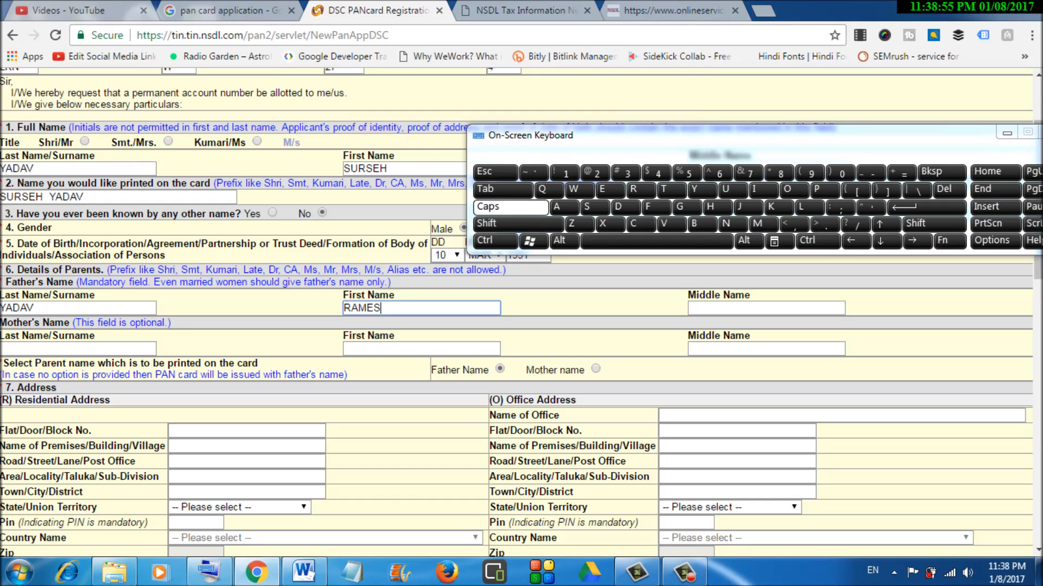
type("H")
left_click(78, 348)
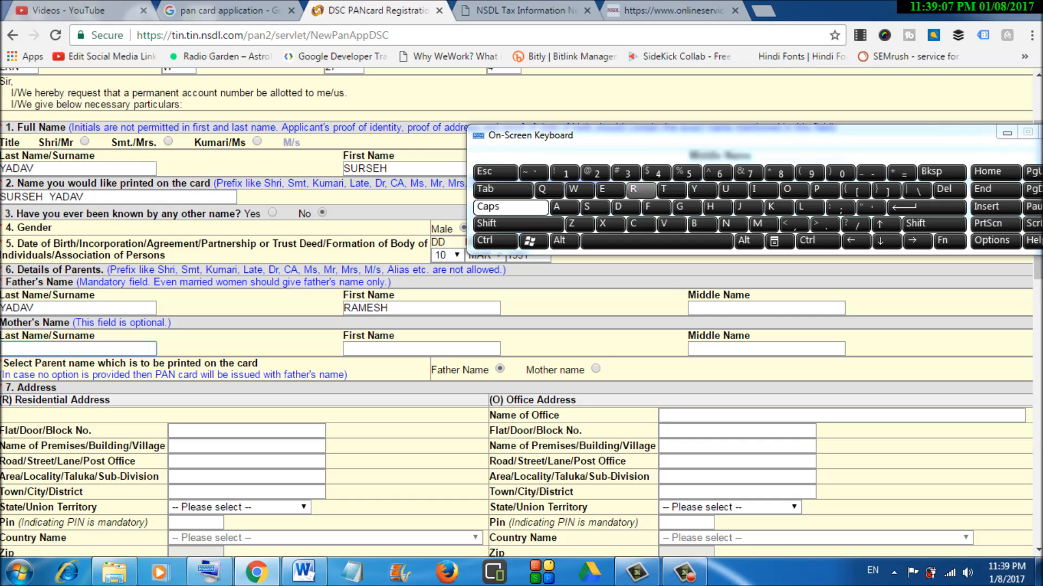
- Enter the mother's surname and first name, correcting the surname entry
left_click(824, 189)
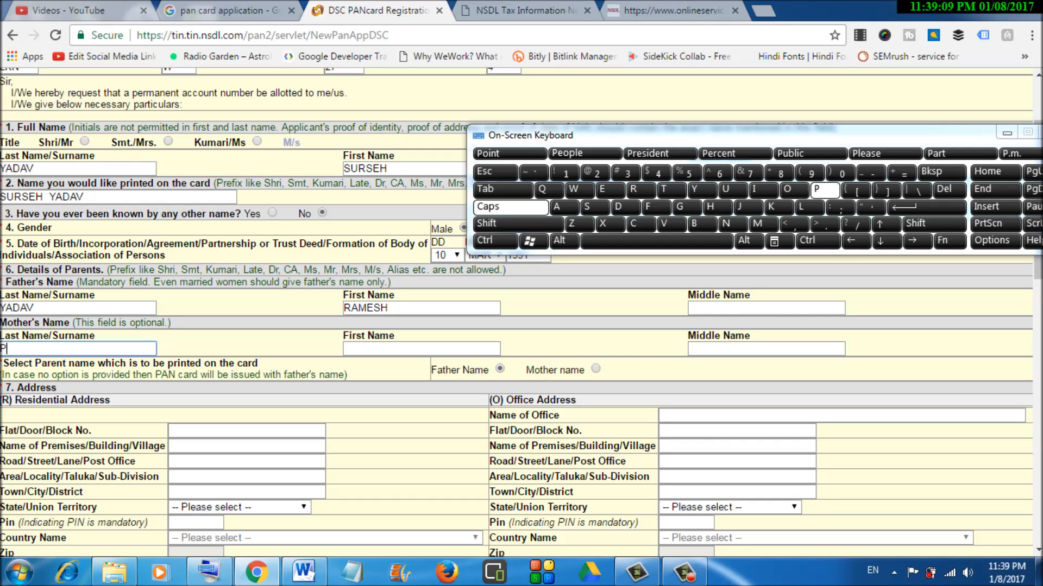
type("RIYA")
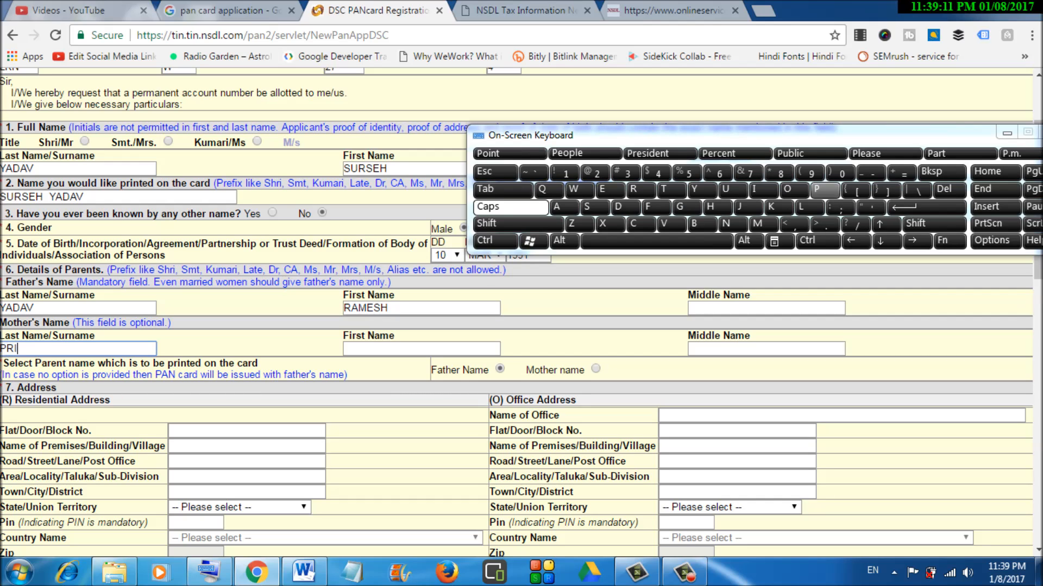
key("BackSpace")
key("BackSpace")
key("BackSpace")
key("BackSpace")
key("BackSpace")
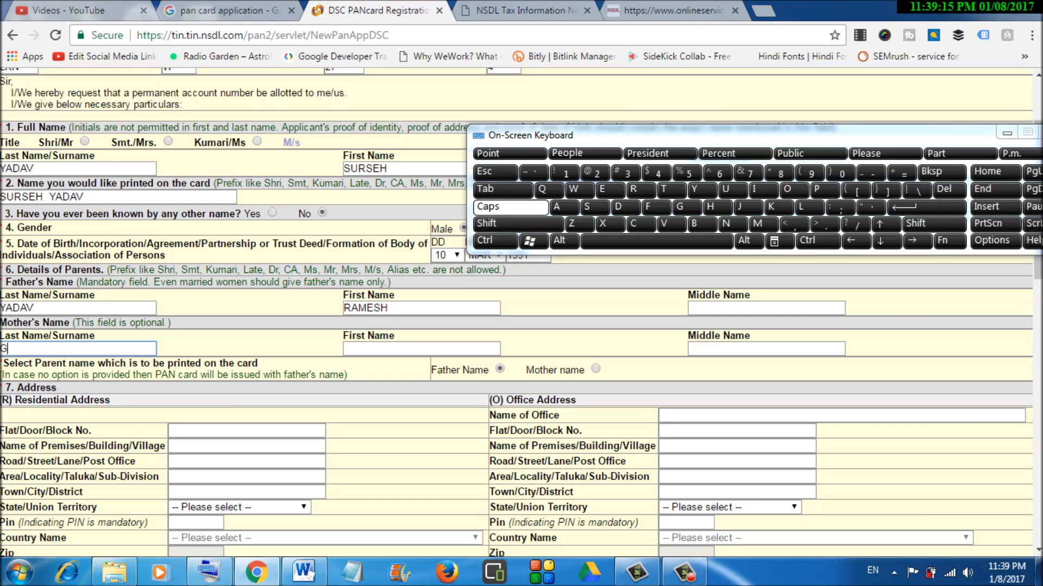
left_click(421, 348)
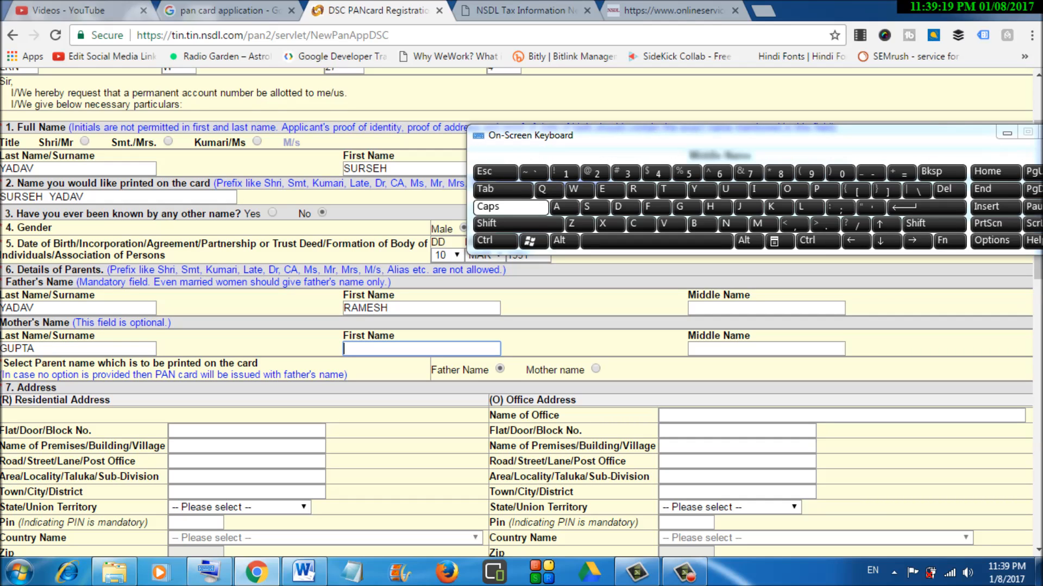
- Choose the mother's name to be printed on the card and scroll to the address section
left_click(596, 369)
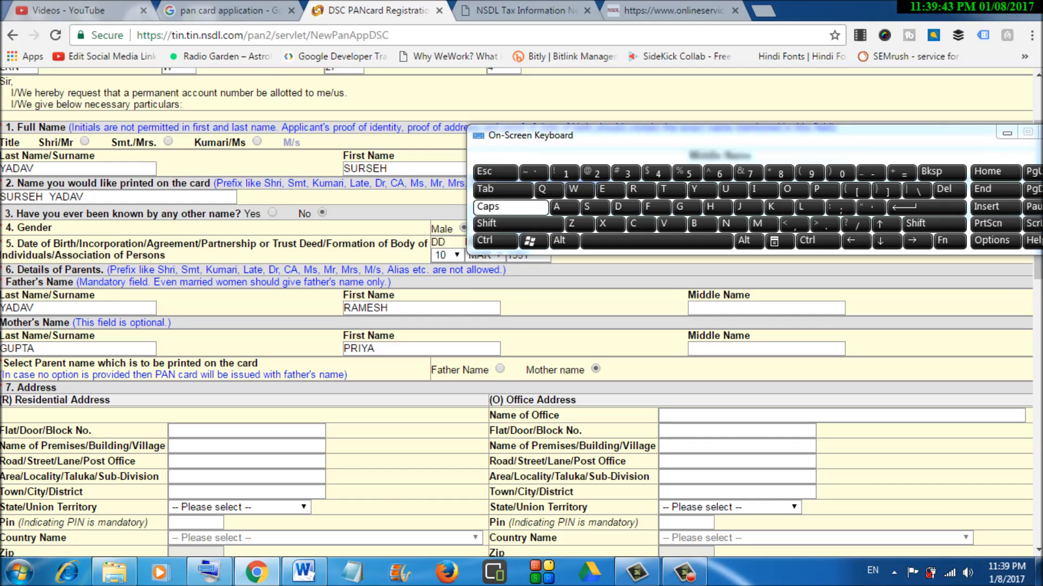
scroll(521, 326, "down", 1)
scroll(521, 325, "down", 2)
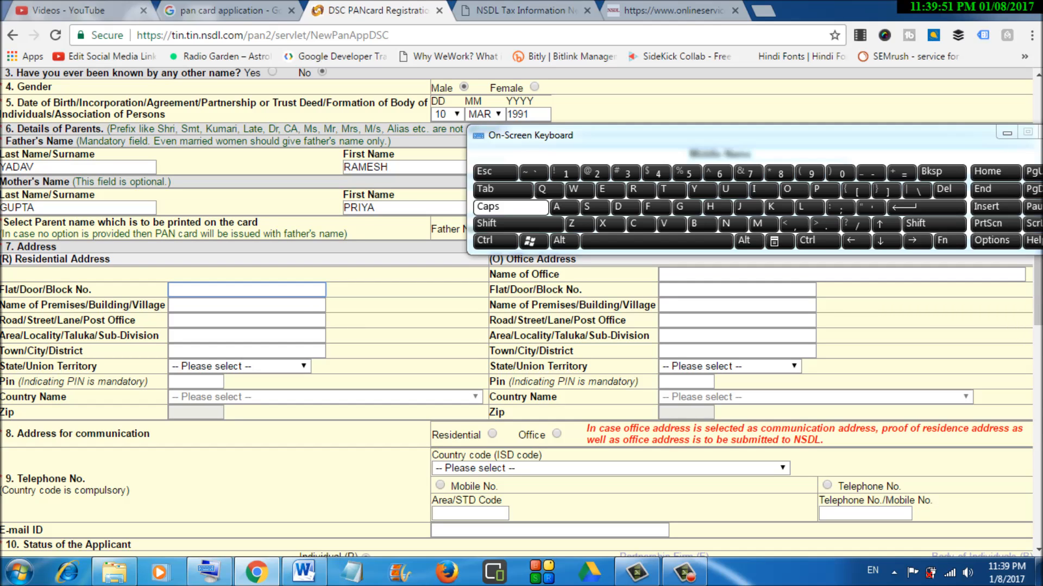
- Enter the residential flat number, premises name and road/street
type("RAMKOLA")
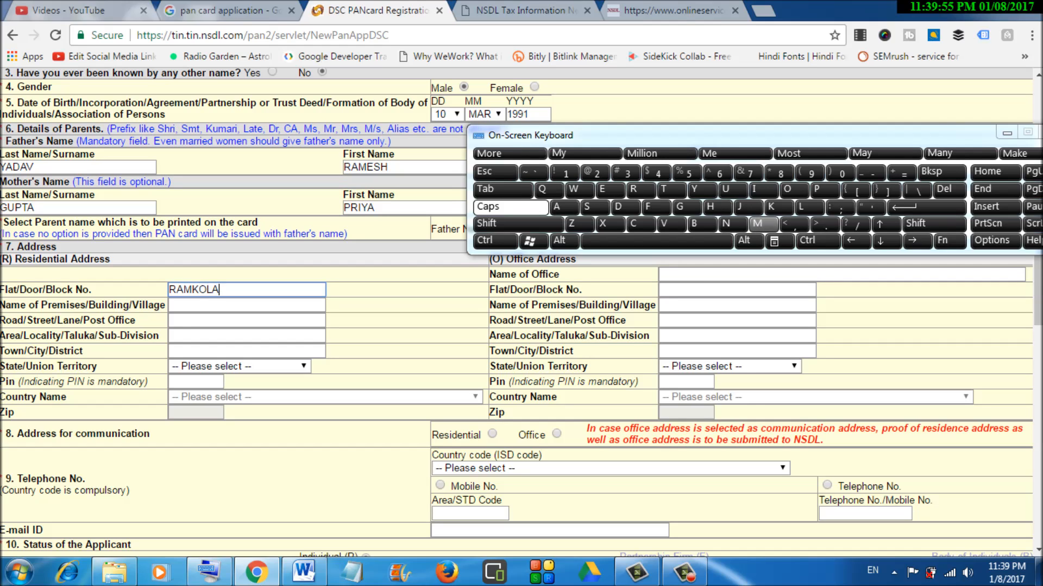
key("BackSpace")
key("BackSpace")
key("BackSpace")
key("BackSpace")
key("BackSpace")
key("BackSpace")
key("BackSpace")
key("Tab")
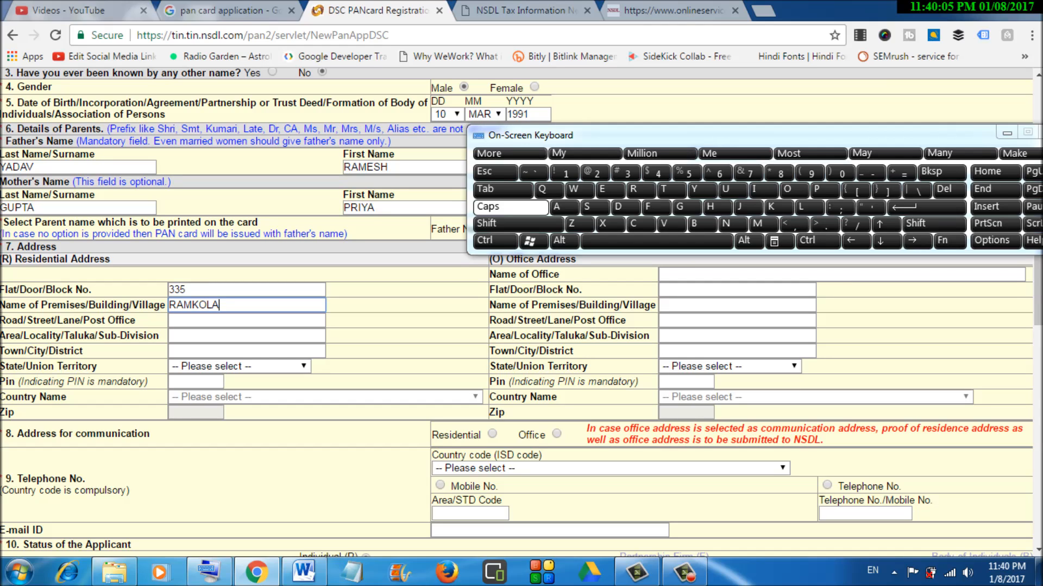
key("Tab")
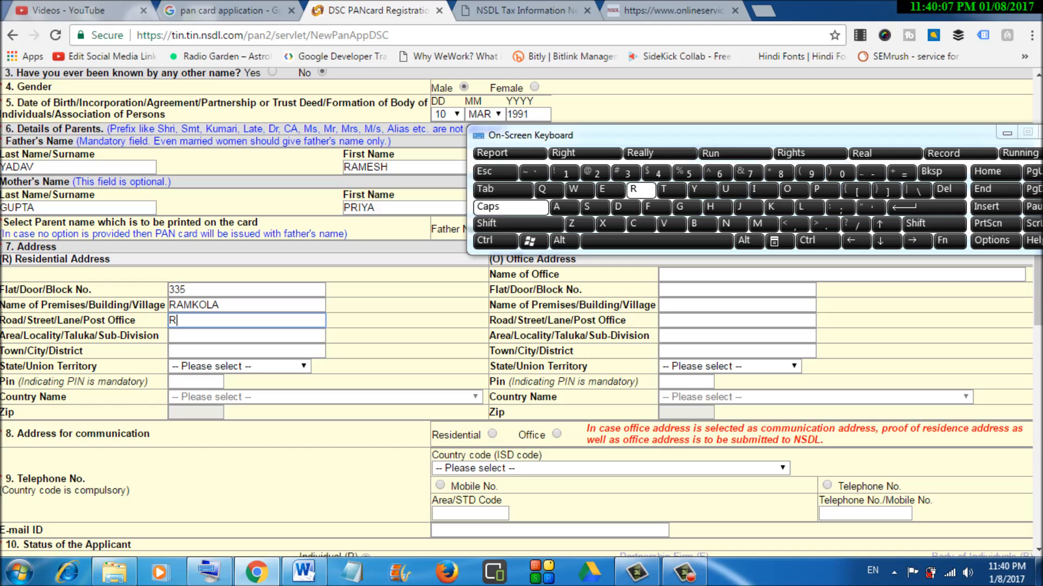
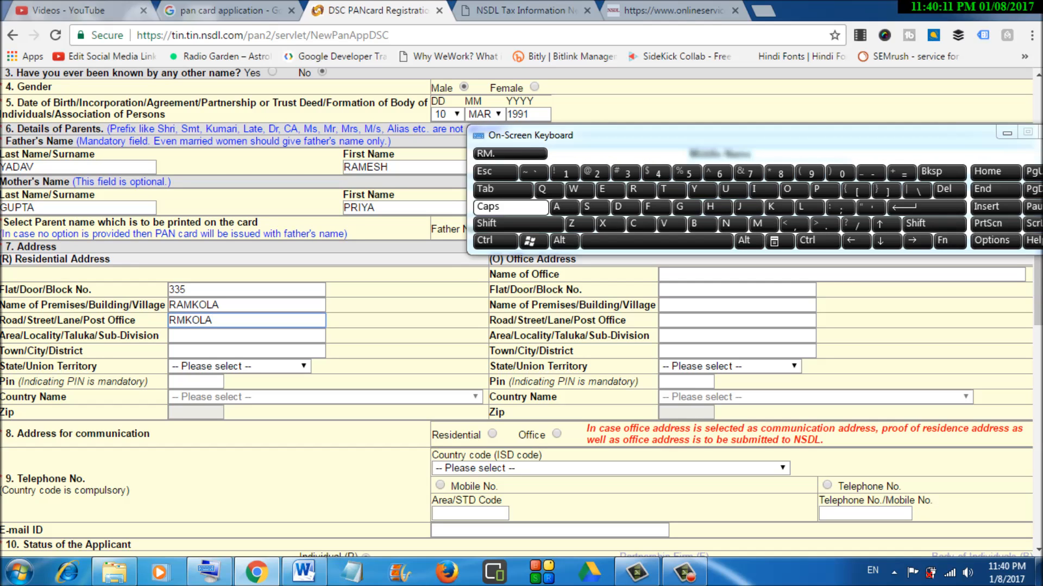
- Enter the residential area and town/city, then open the State list
key("Tab")
type("HATA")
key("Tab")
type("KUSHINAGAR")
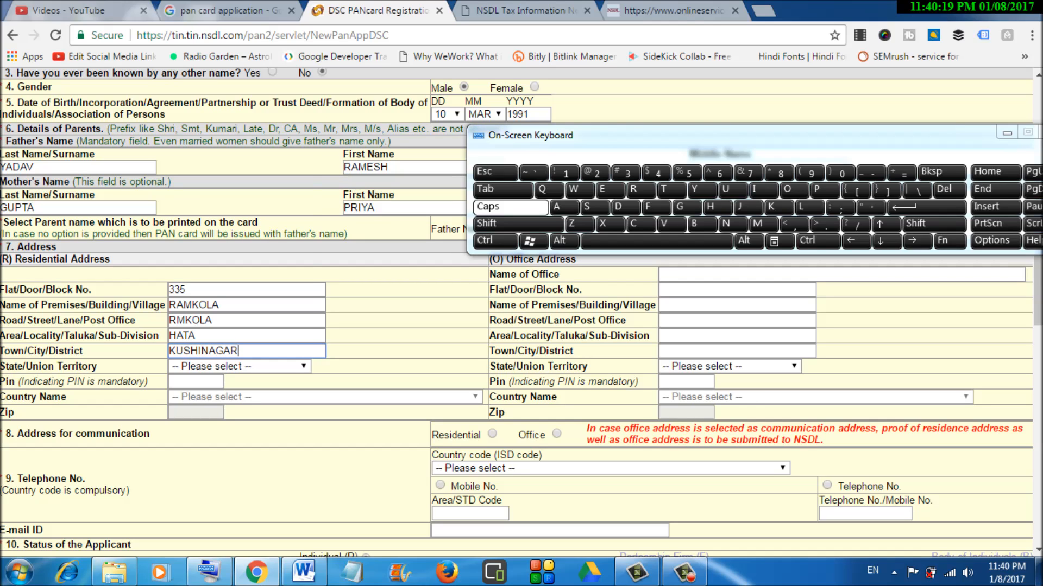
key("Tab")
key("space")
- Set the state to Uttar Pradesh and enter the residential PIN code
key("u")
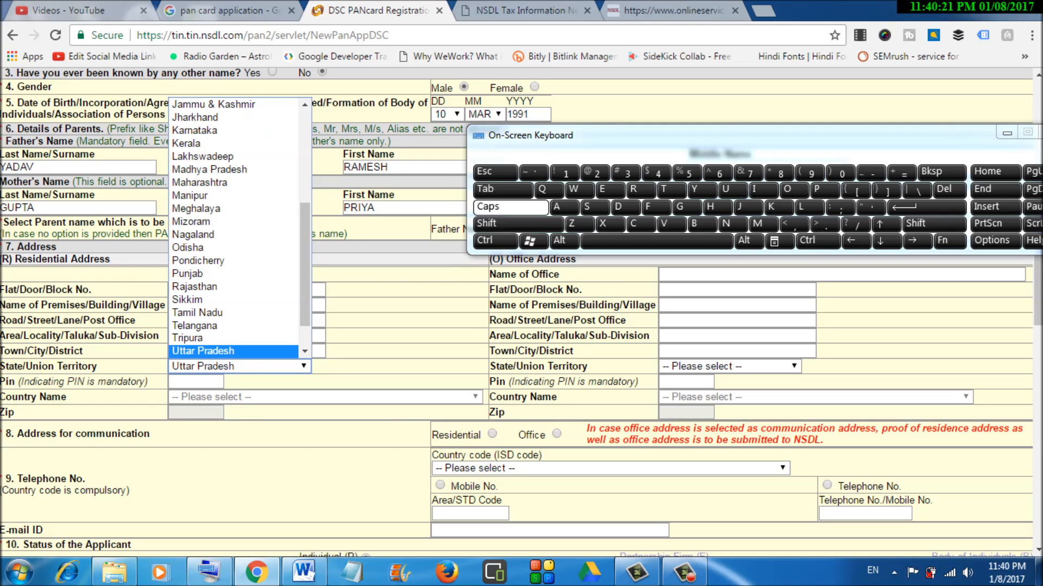
key("Return")
key("Tab")
type("274305")
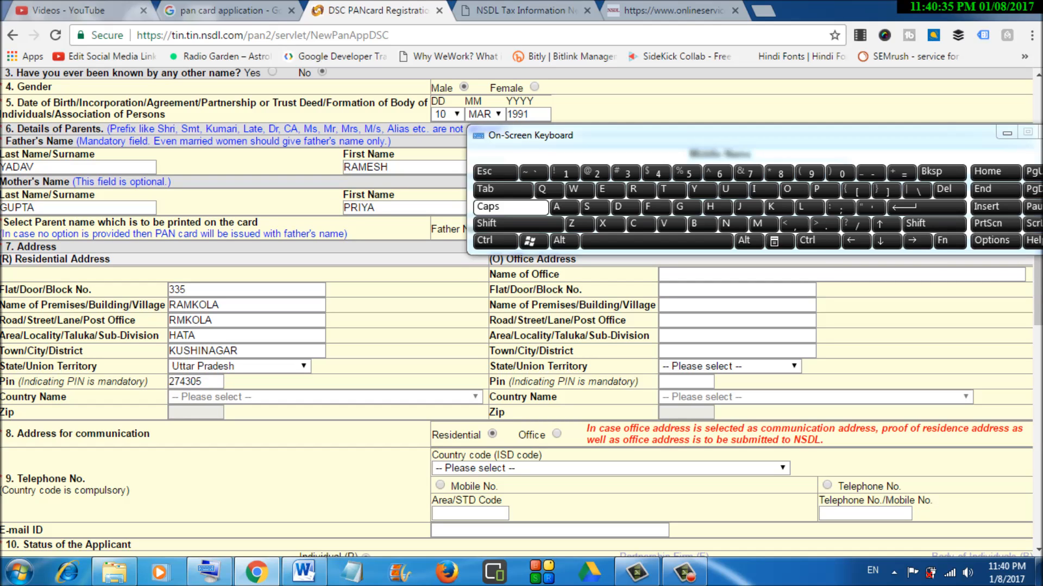
left_click_drag(1037, 293, 1038, 319)
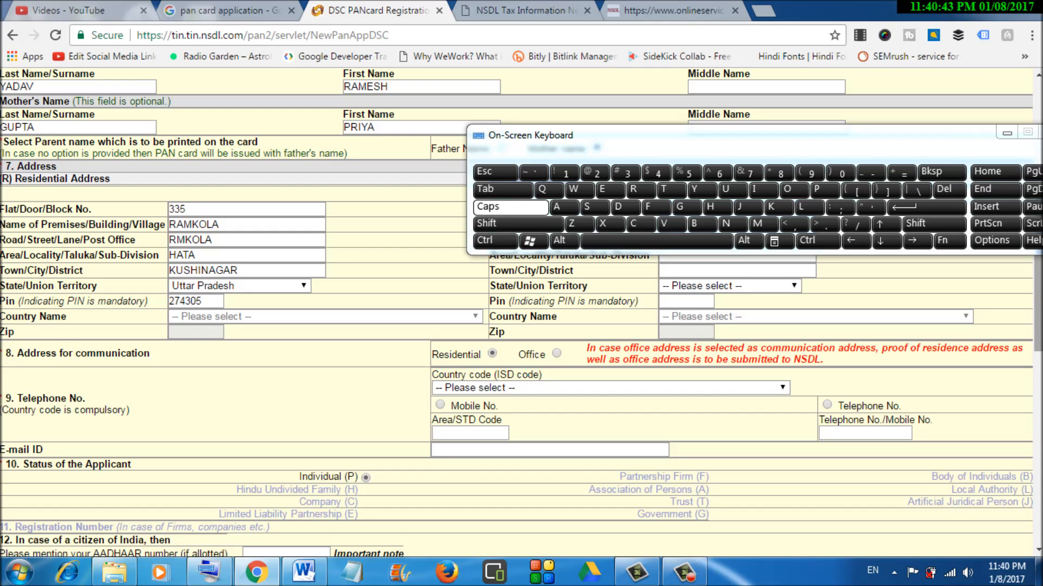
mouse_move(1038, 318)
left_mouse_down()
mouse_move(1038, 230)
mouse_move(1038, 306)
left_mouse_up()
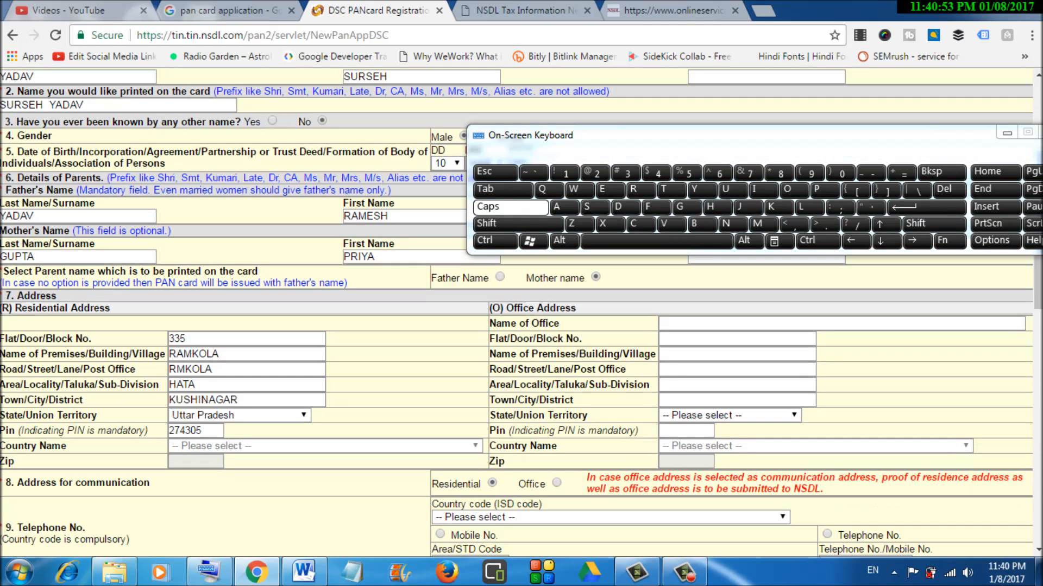
left_click(659, 323)
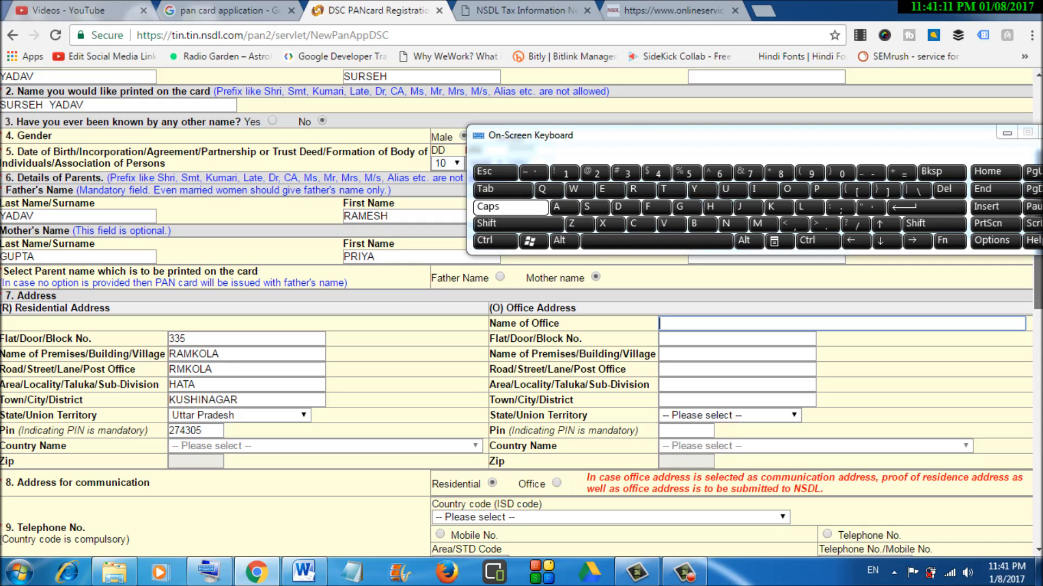
- Set the telephone country code to INDIA (91)
scroll(521, 313, "down", 1)
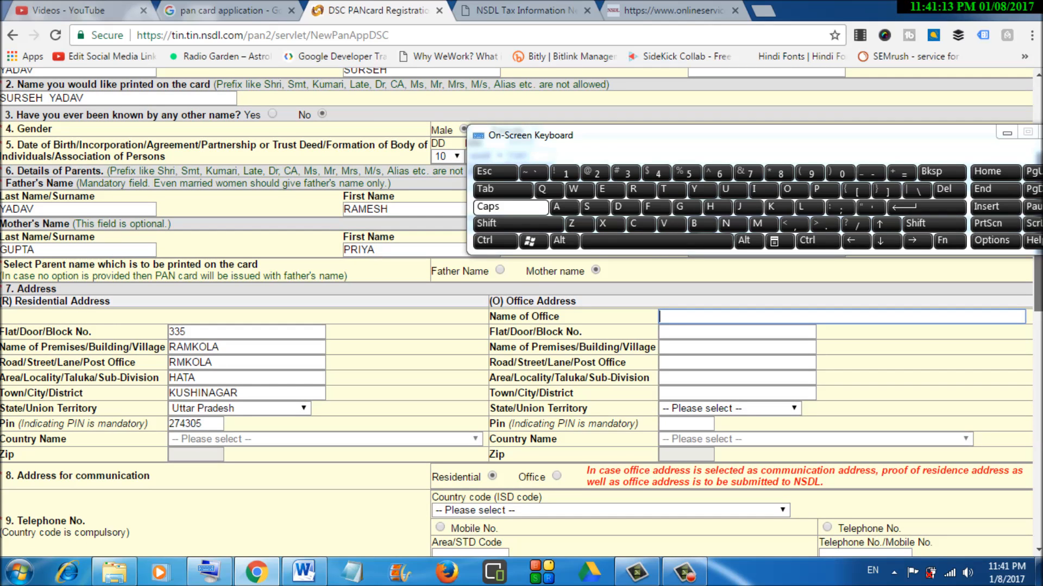
scroll(521, 312, "up", 1)
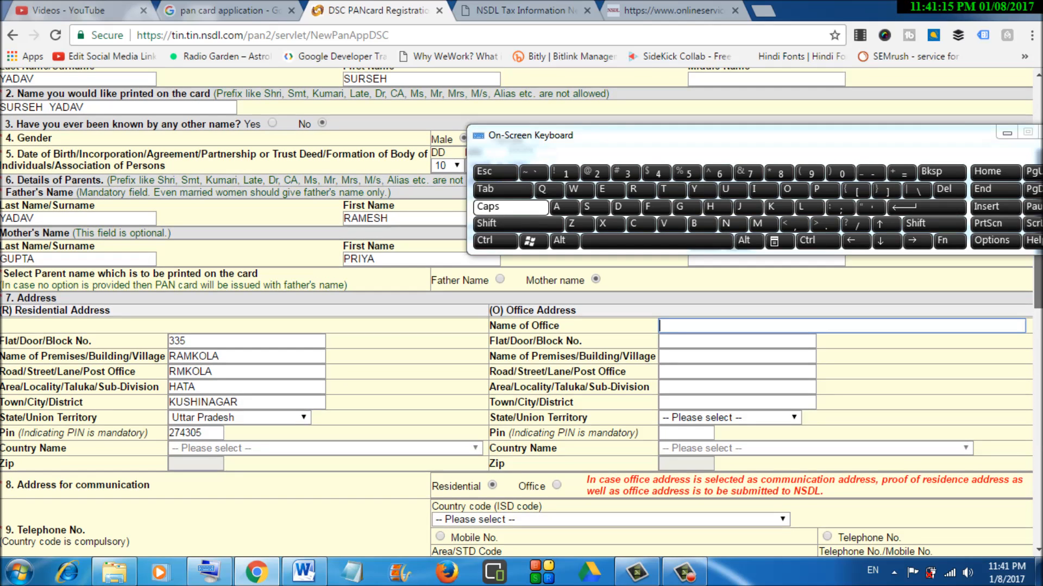
scroll(522, 312, "down", 3)
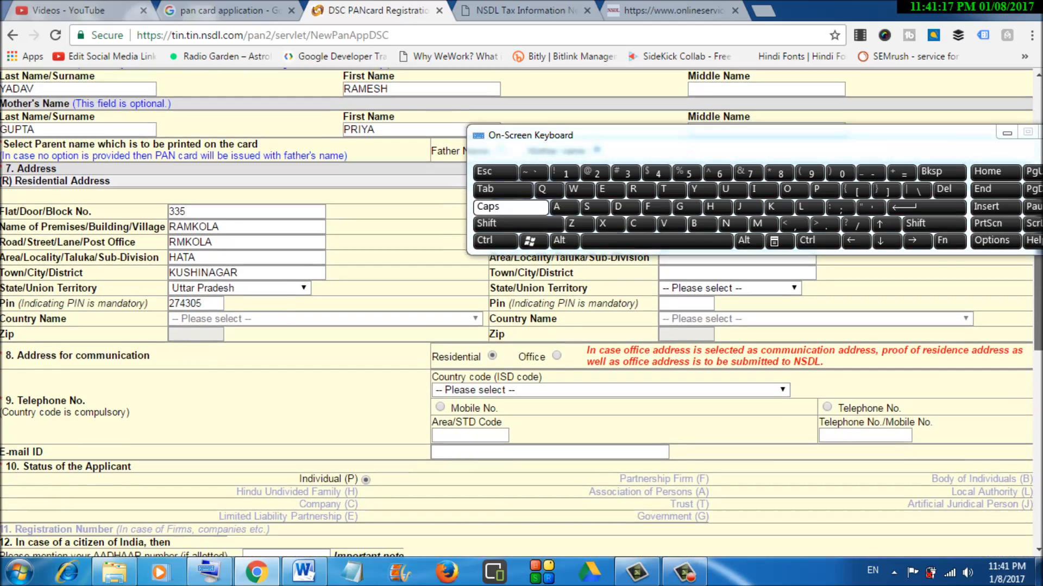
scroll(521, 313, "up", 3)
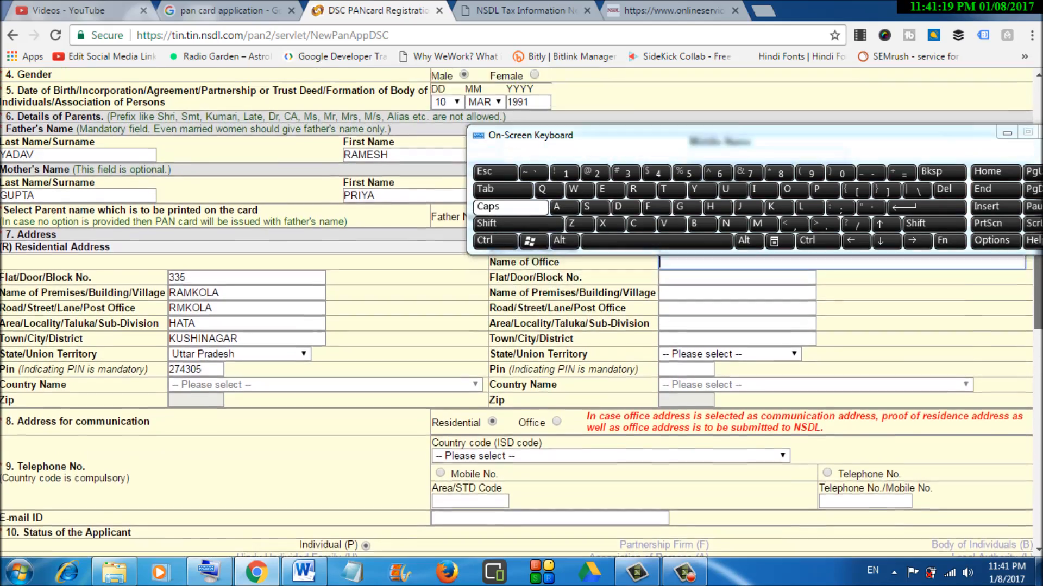
scroll(521, 312, "down", 3)
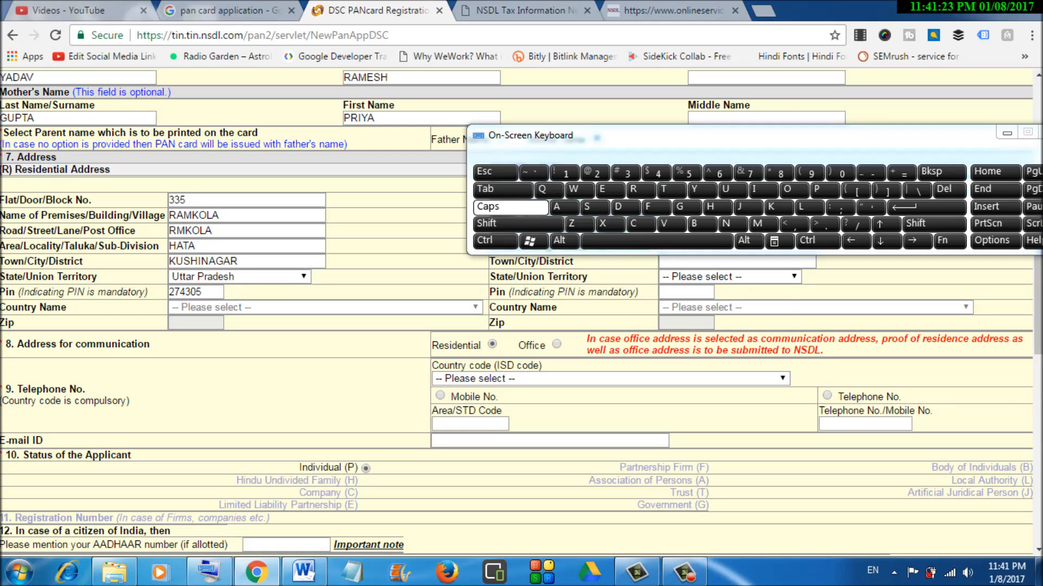
left_click(611, 379)
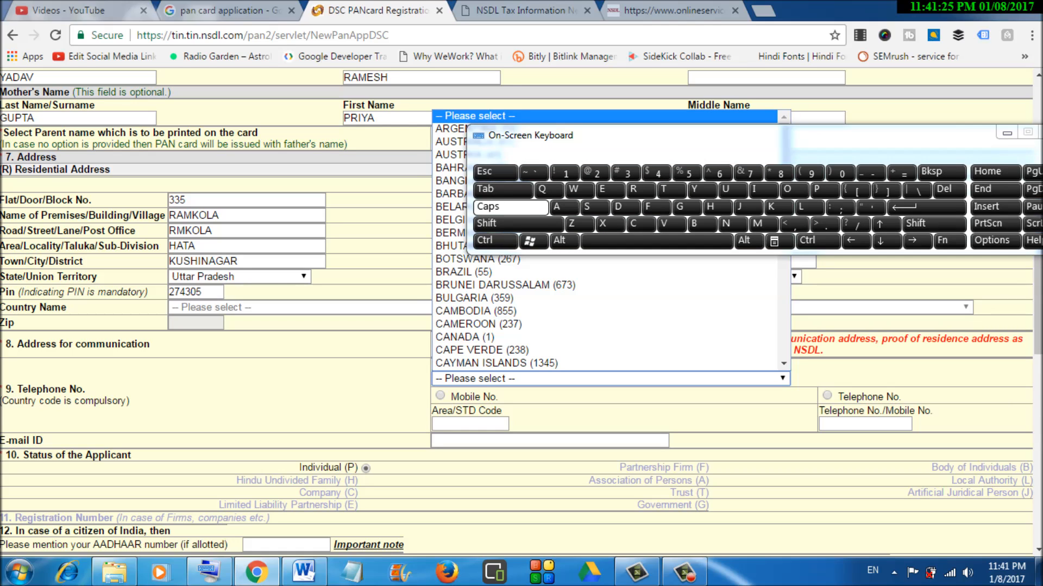
key("i")
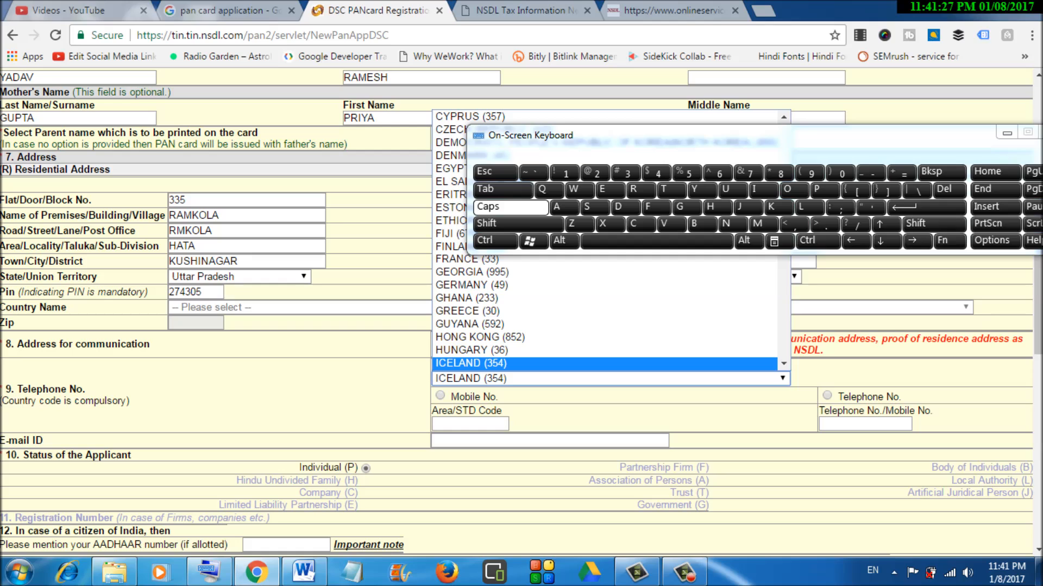
key("i")
key("Return")
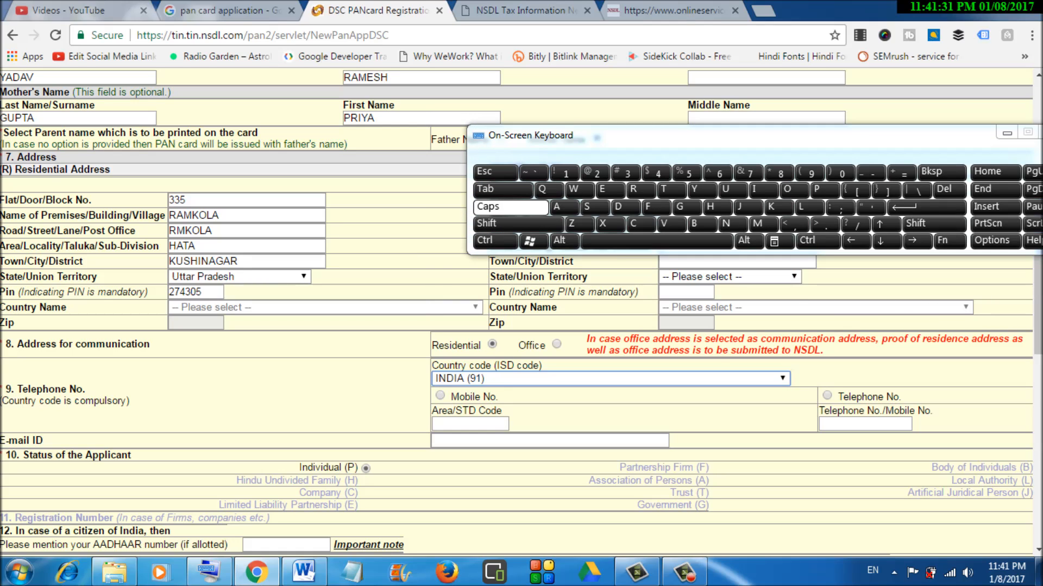
- Mark the number as a mobile and enter the applicant's mobile number
left_click(439, 396)
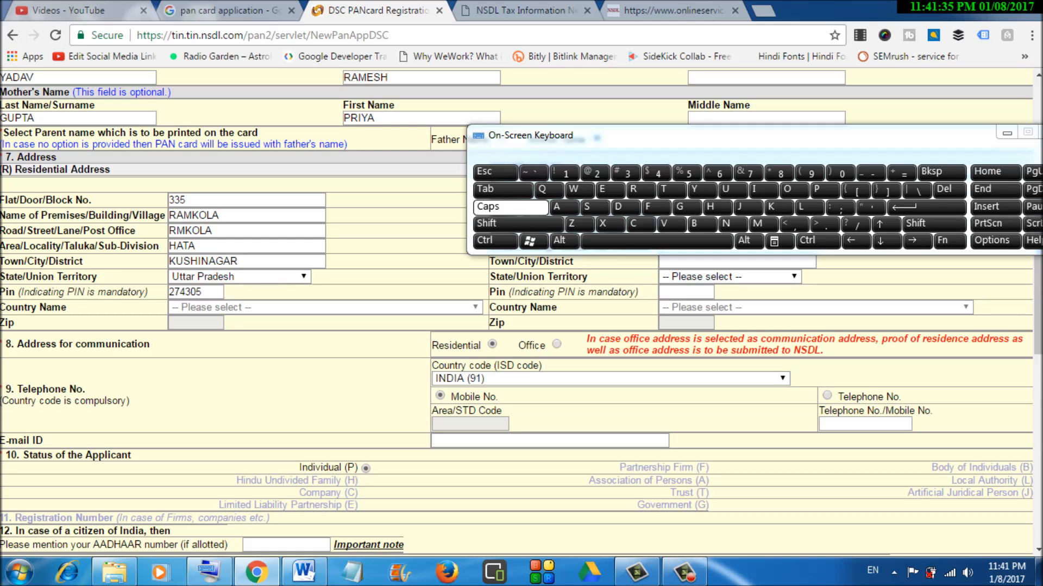
left_click(865, 424)
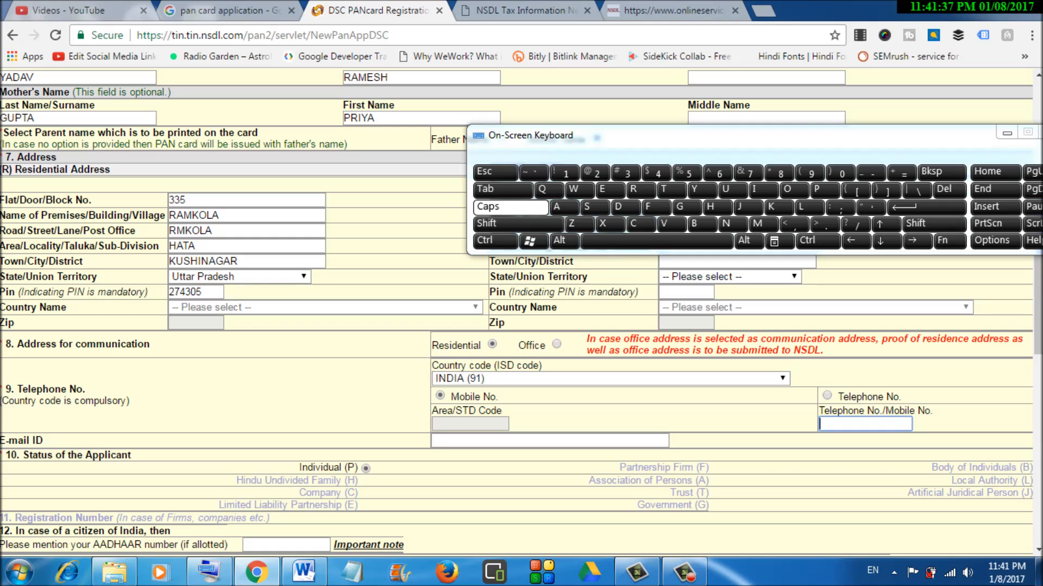
scroll(522, 312, "down", 2)
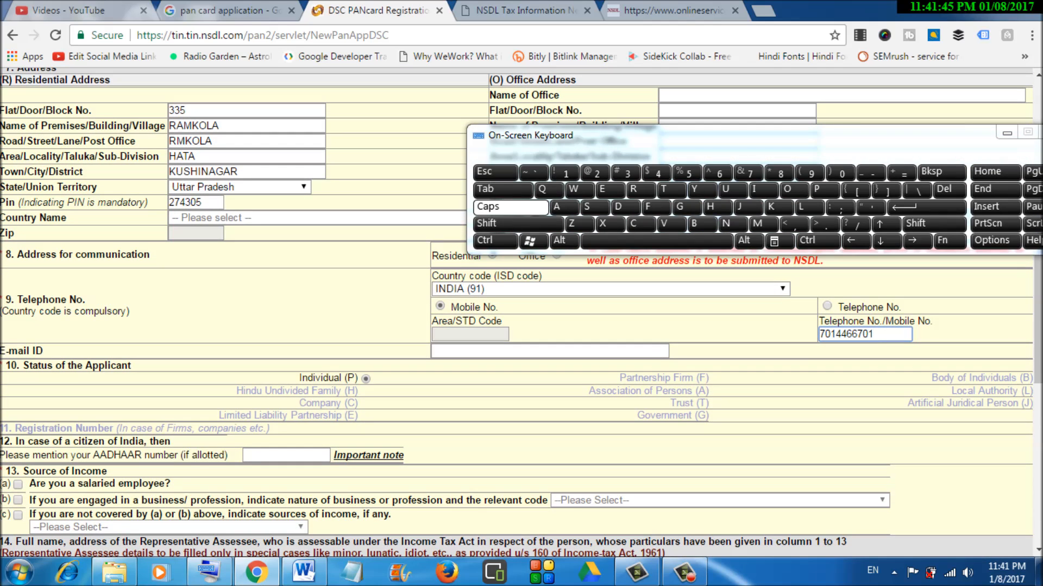
left_click(550, 351)
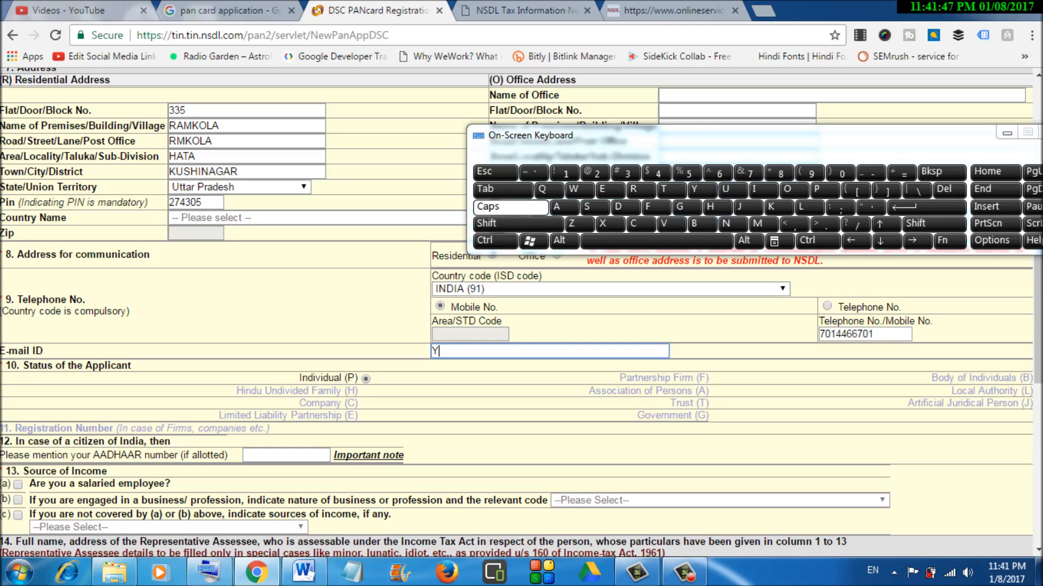
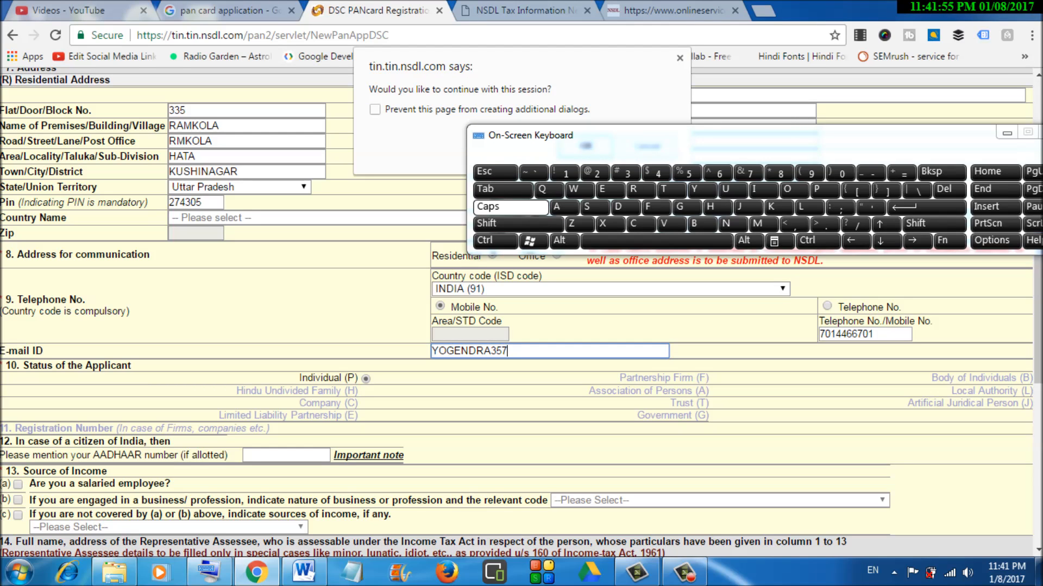
- Type the first part of the applicant's e-mail ID and dismiss the continue-session prompt
left_click(680, 58)
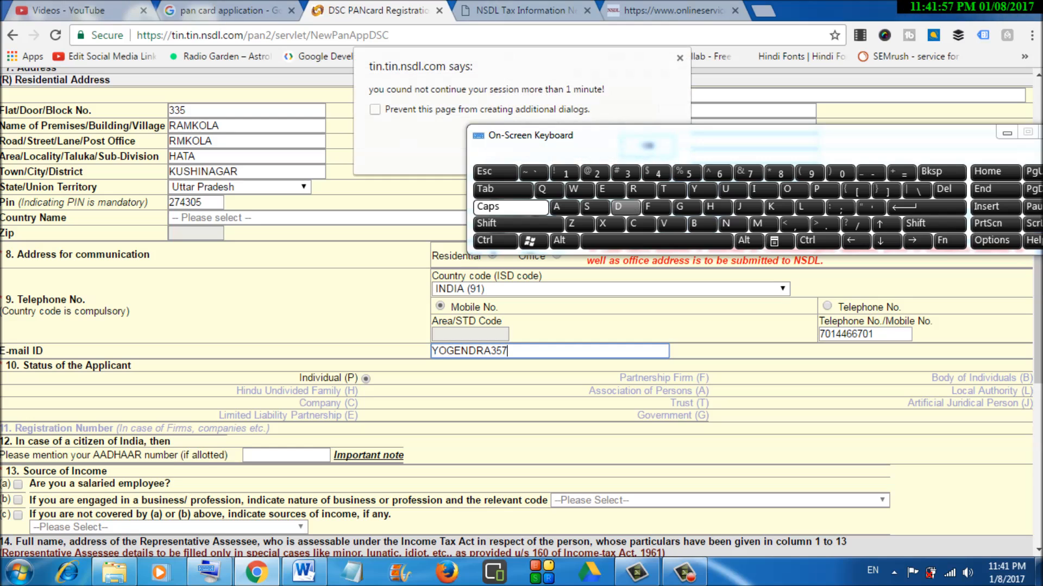
left_click_drag(662, 135, 673, 209)
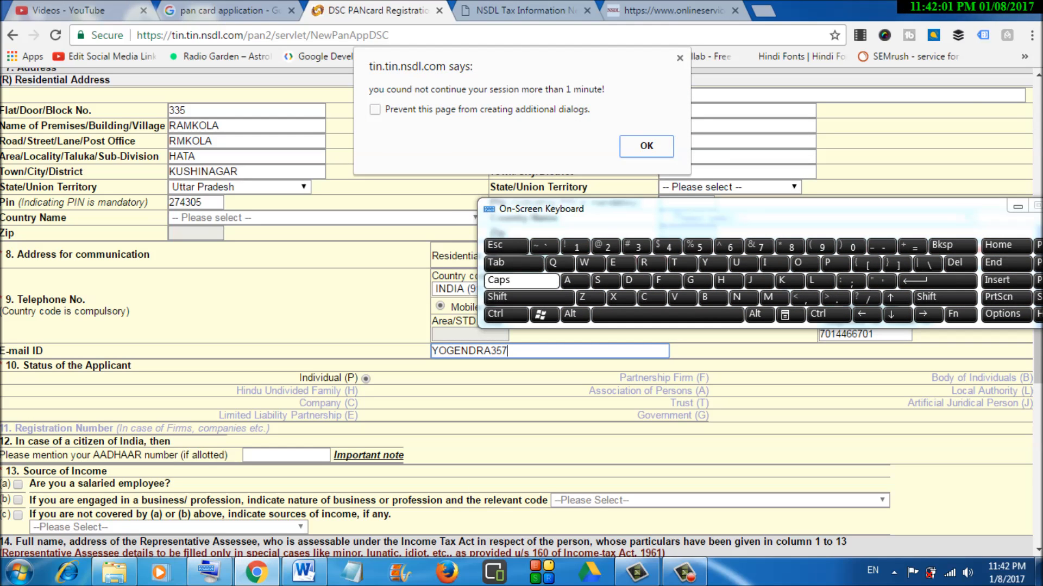
- Clear the session warning and complete the e-mail ID's domain with the on-screen keyboard
left_click(646, 146)
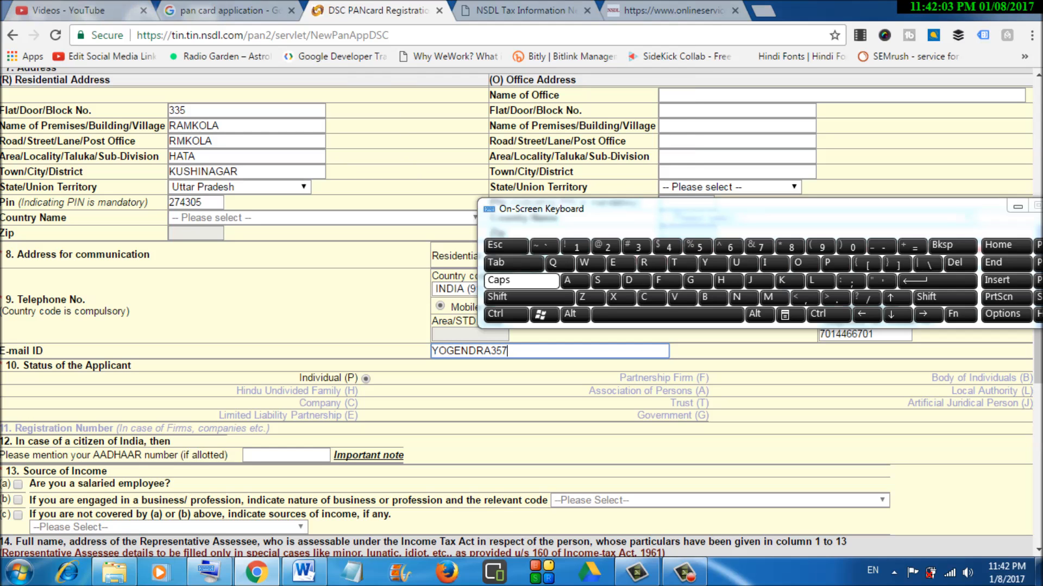
left_click_drag(673, 209, 657, 89)
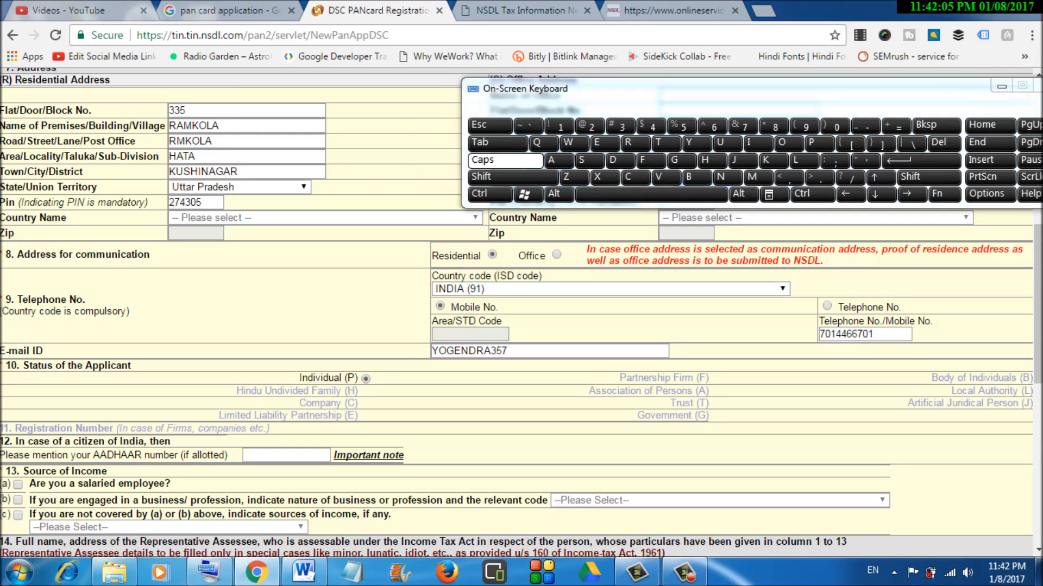
left_click(590, 126)
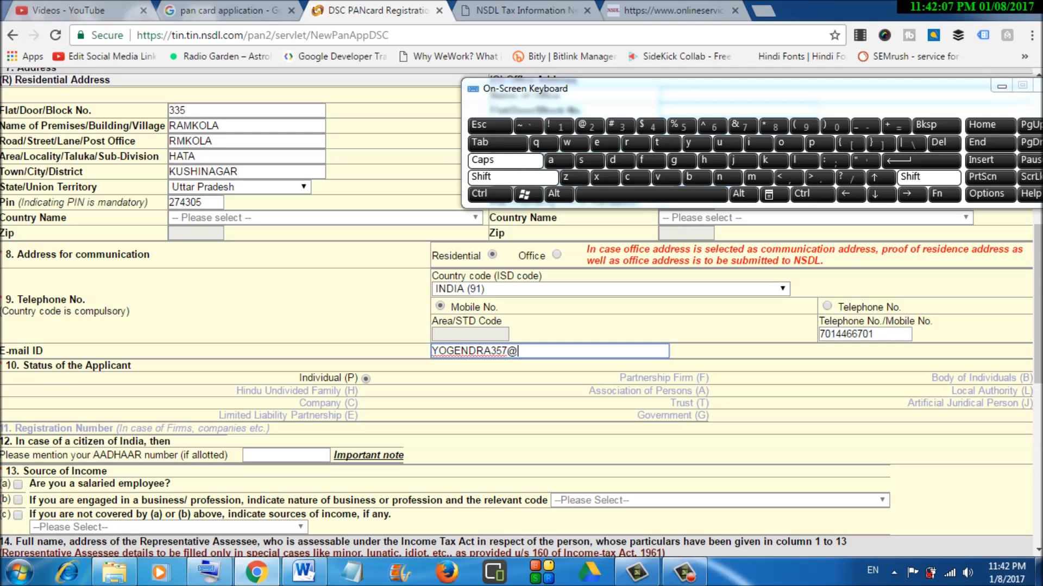
left_click(681, 161)
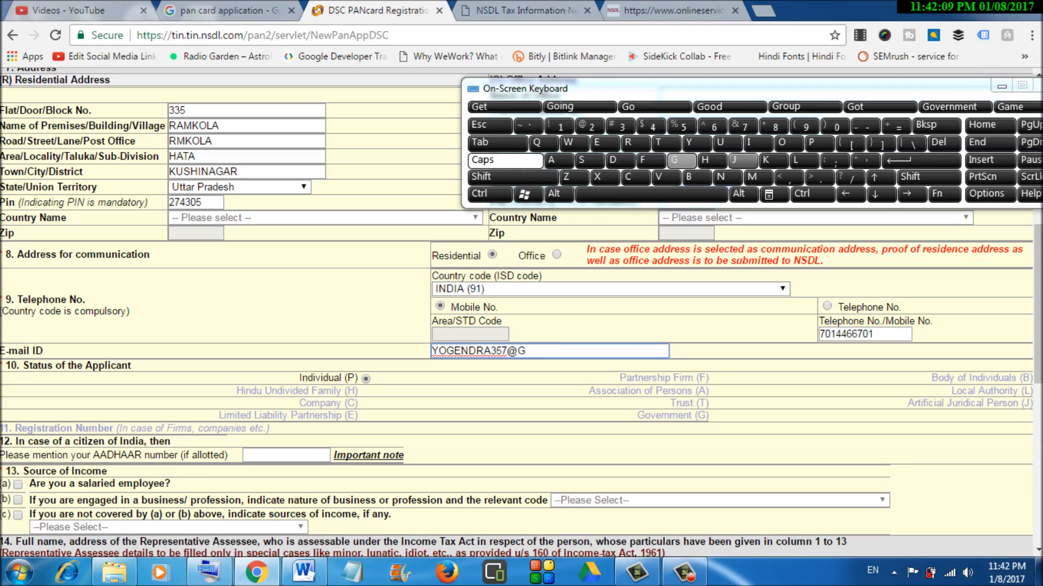
left_click(758, 177)
type("AIL")
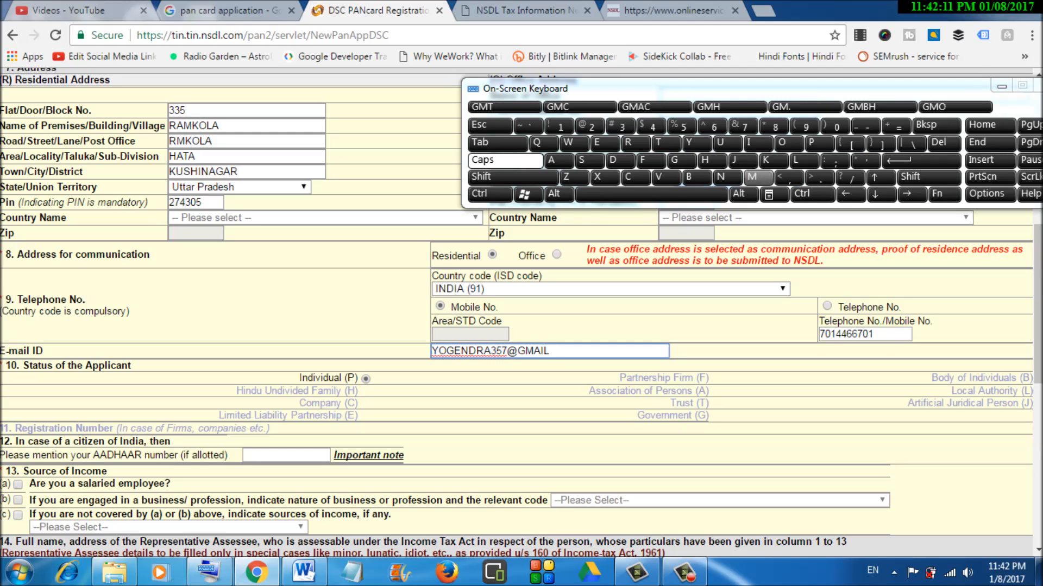
left_click(819, 178)
left_click(635, 178)
left_click(782, 143)
left_click(752, 177)
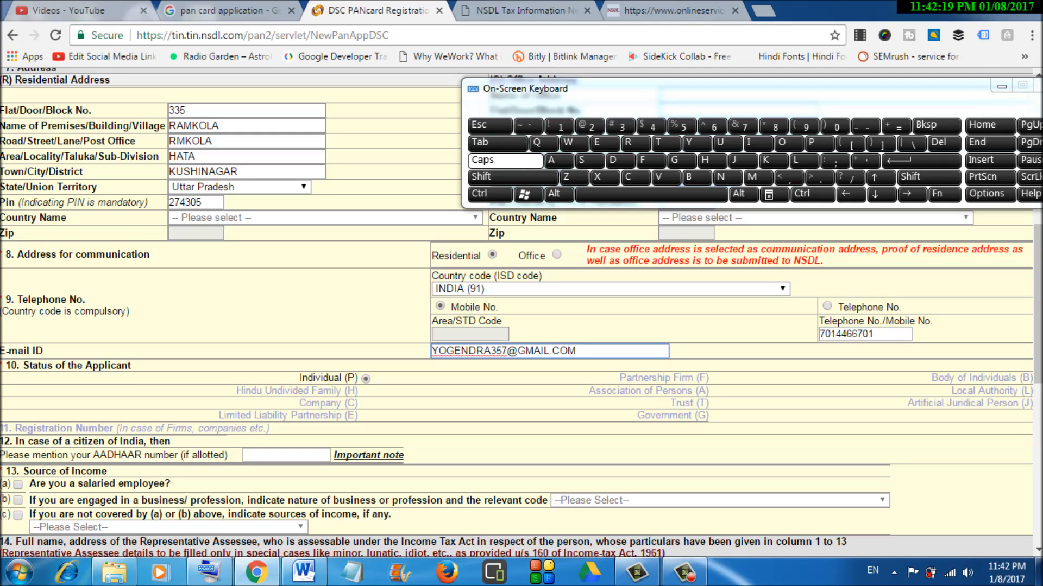
scroll(522, 312, "down", 2)
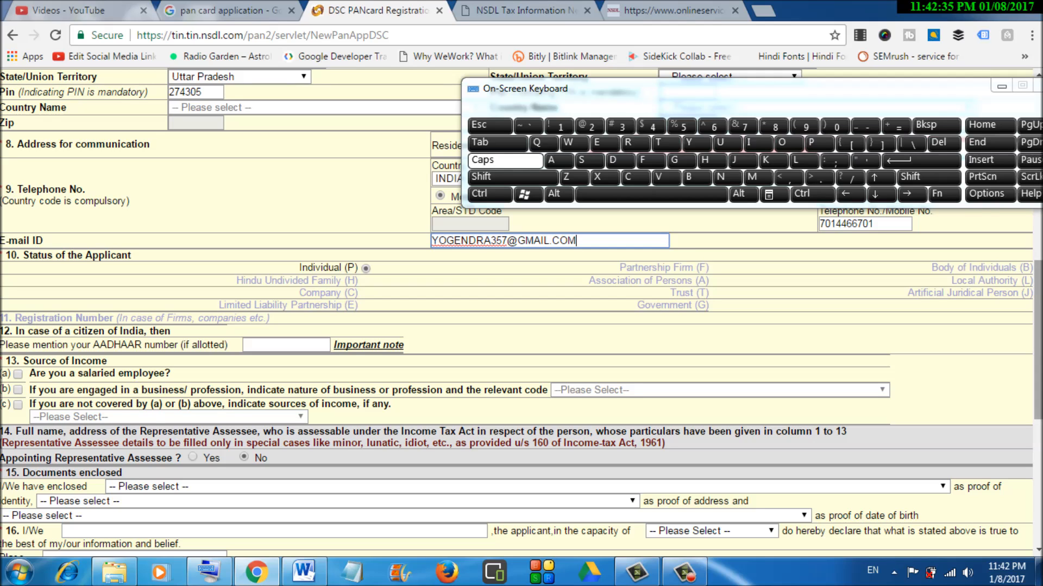
- Tick option (c) under Source of Income and select No income
scroll(521, 314, "down", 3)
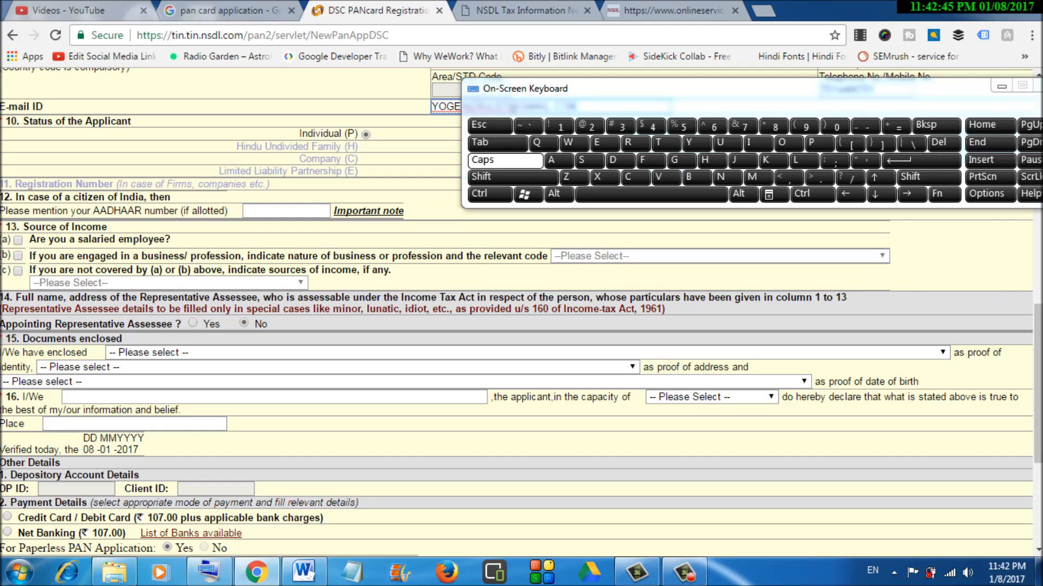
left_click(18, 271)
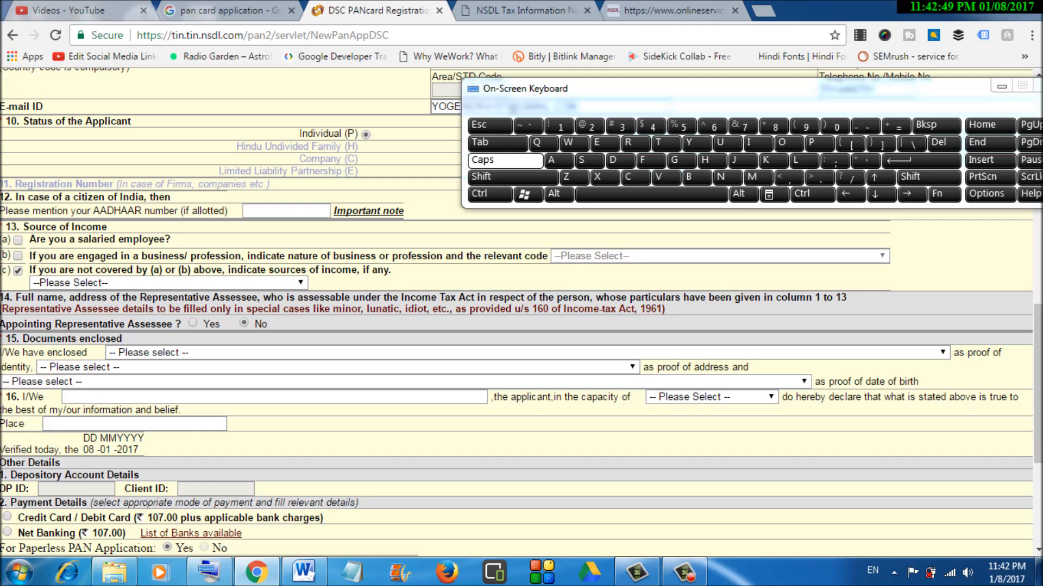
left_click(163, 283)
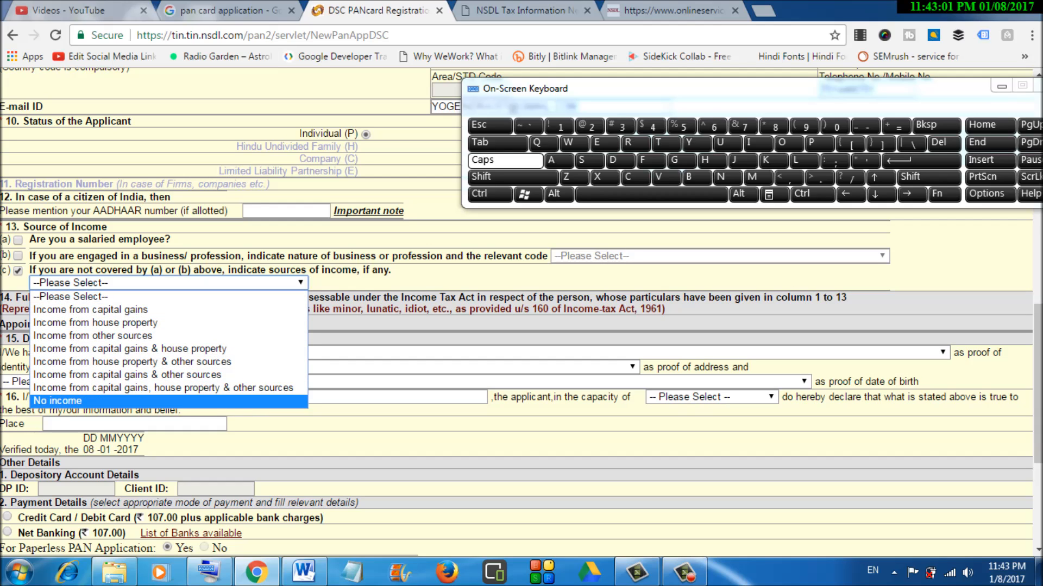
left_click(169, 401)
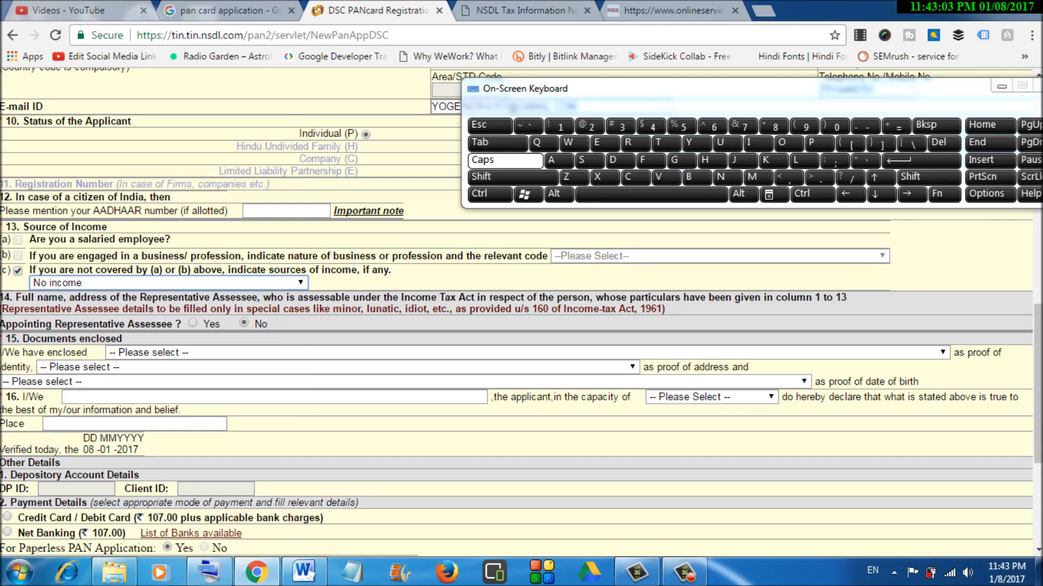
left_click(168, 283)
left_click(168, 283)
- Select Copy of AADHAAR Card as the proof of identity
left_click(527, 352)
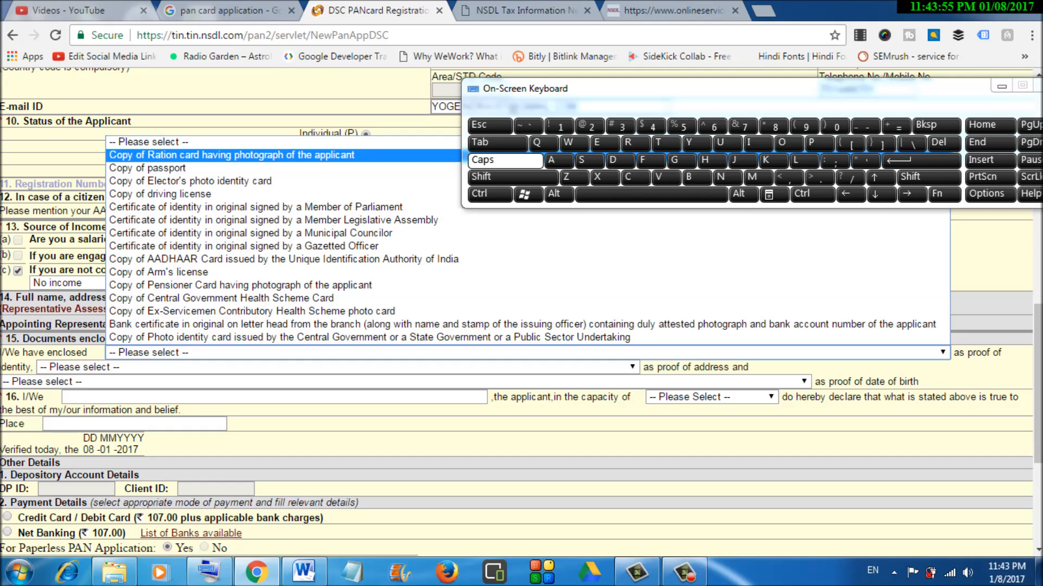
key("Down")
key("Down")
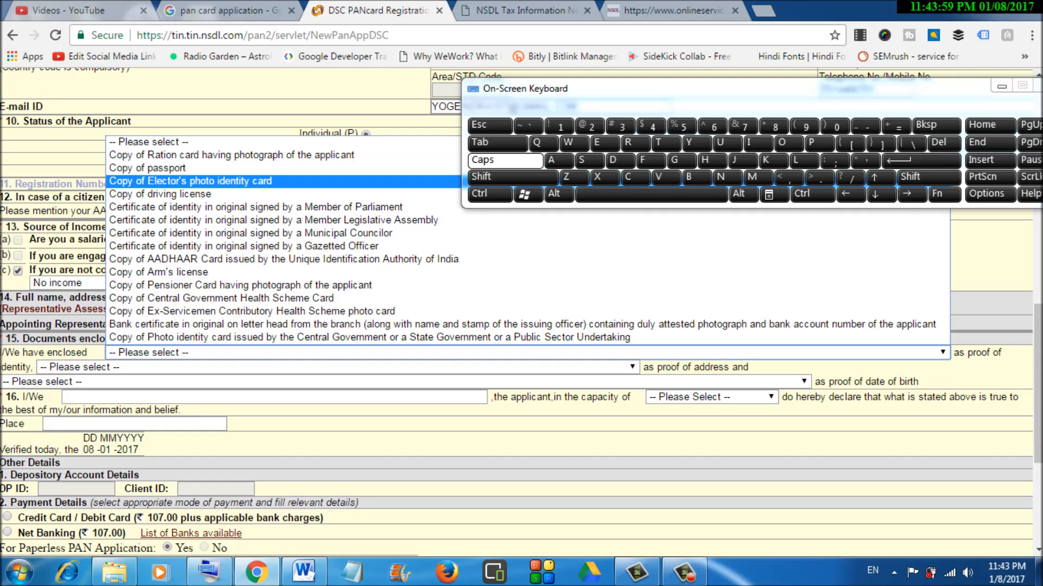
key("Down")
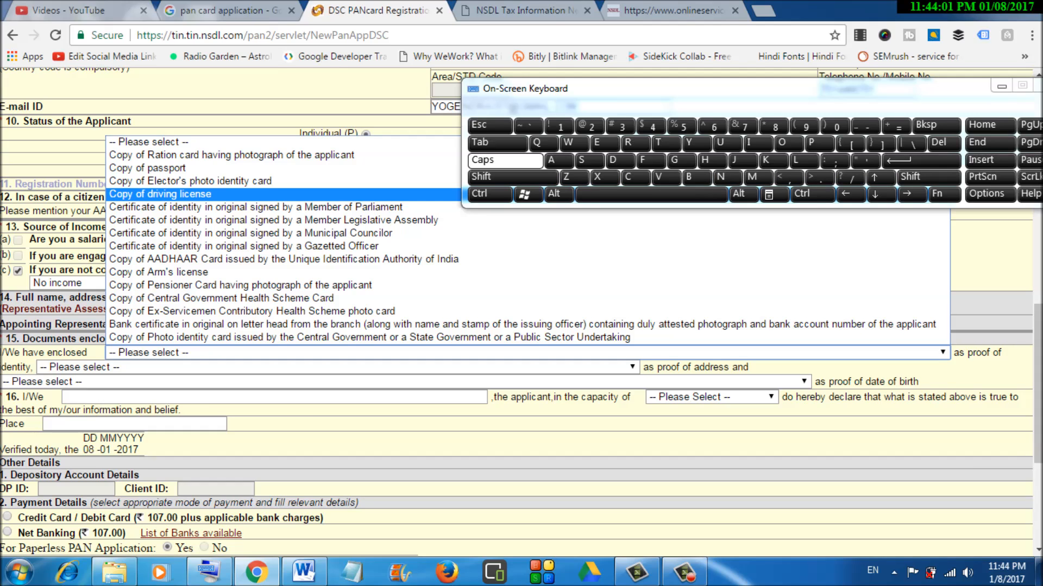
key("Down")
key("Down")
key("Down")
key("Down")
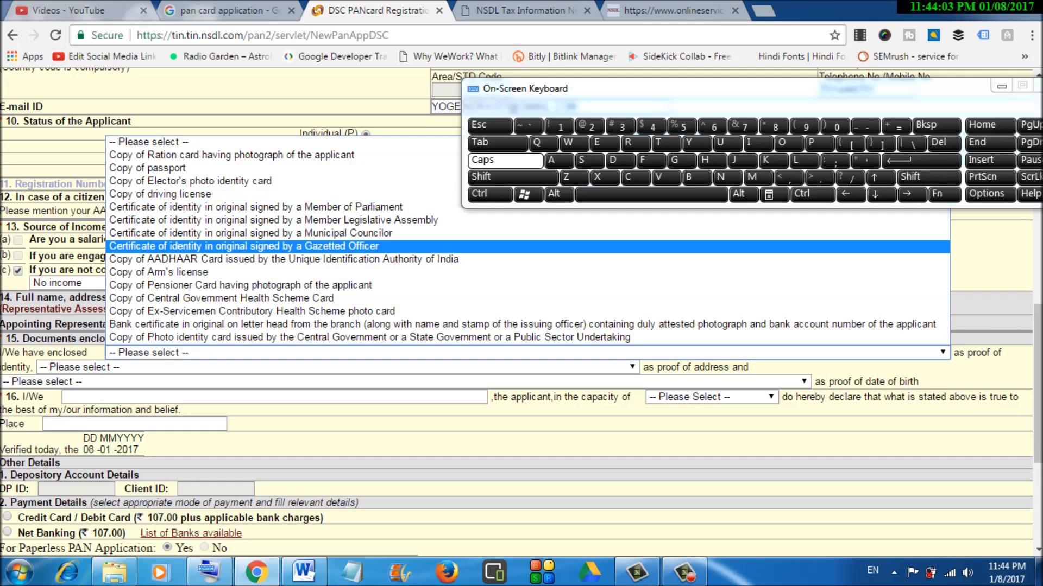
key("Down")
key("Up")
key("Up")
key("Up")
key("Up")
key("Down")
key("Down")
key("Down")
key("Down")
key("Down")
key("Down")
key("Up")
key("Up")
key("Up")
key("Up")
key("Up")
key("Up")
key("Up")
key("Up")
key("Up")
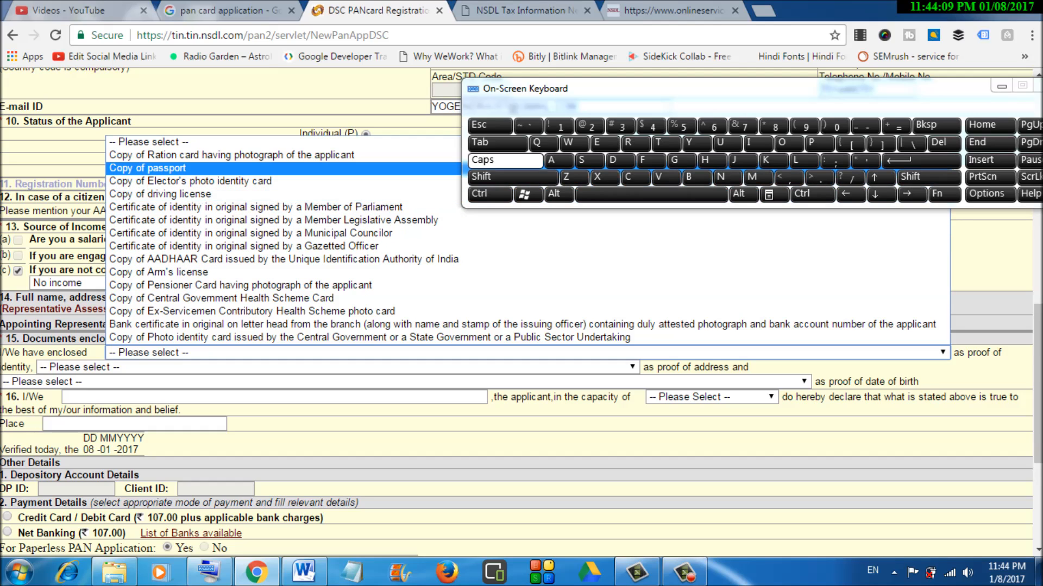
key("Down")
key("Down")
key("Down")
key("Down")
key("Down")
key("Down")
key("Down")
key("Down")
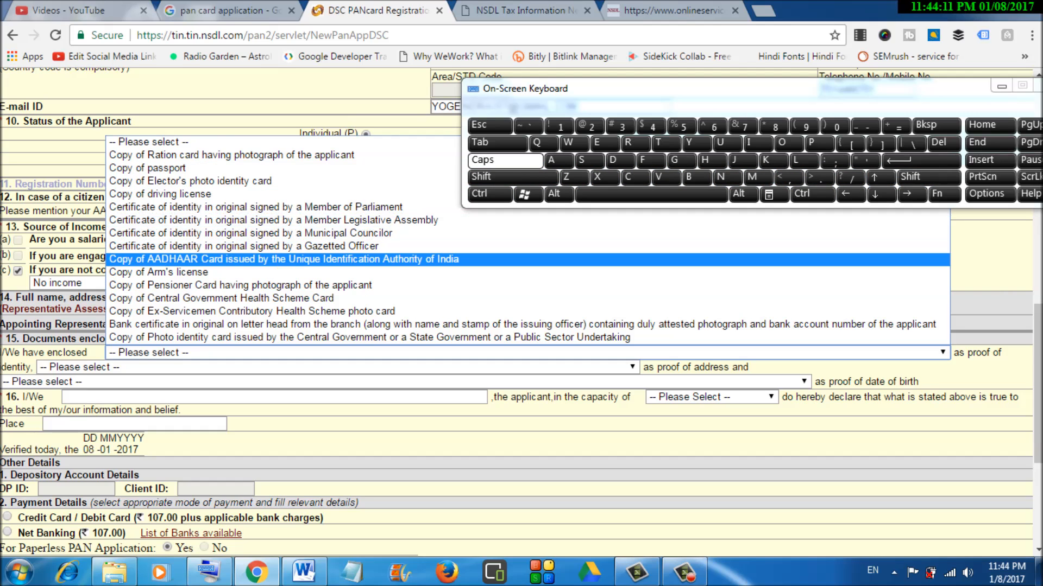
key("Return")
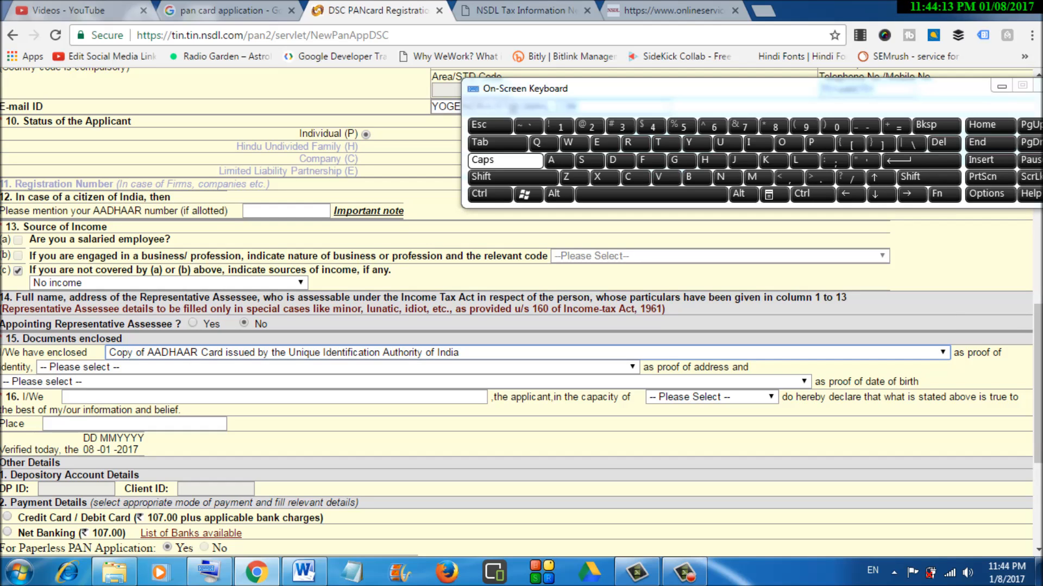
- Select Copy of AADHAAR Card as the proof of address
left_click(337, 368)
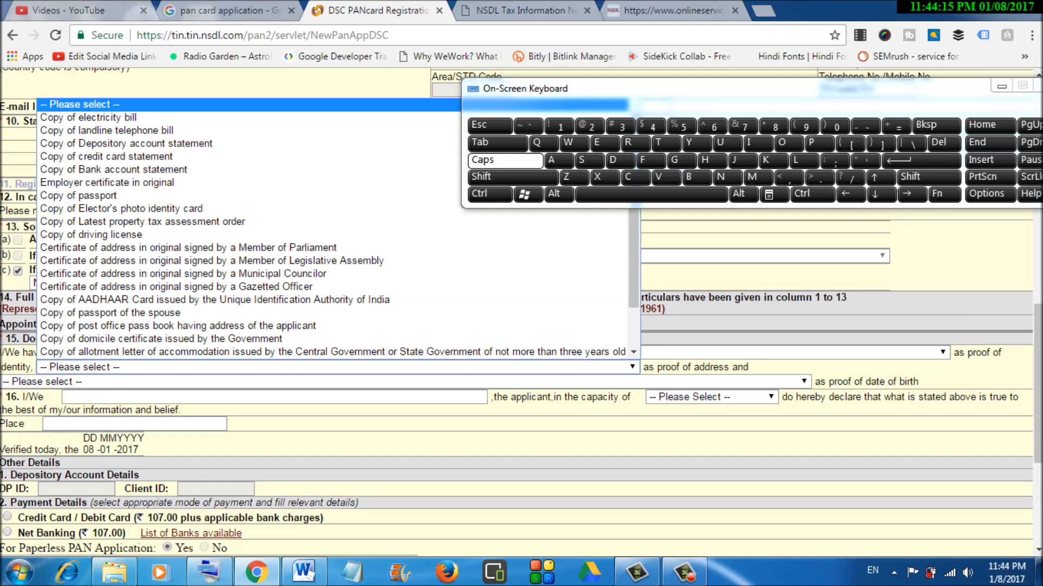
key("Escape")
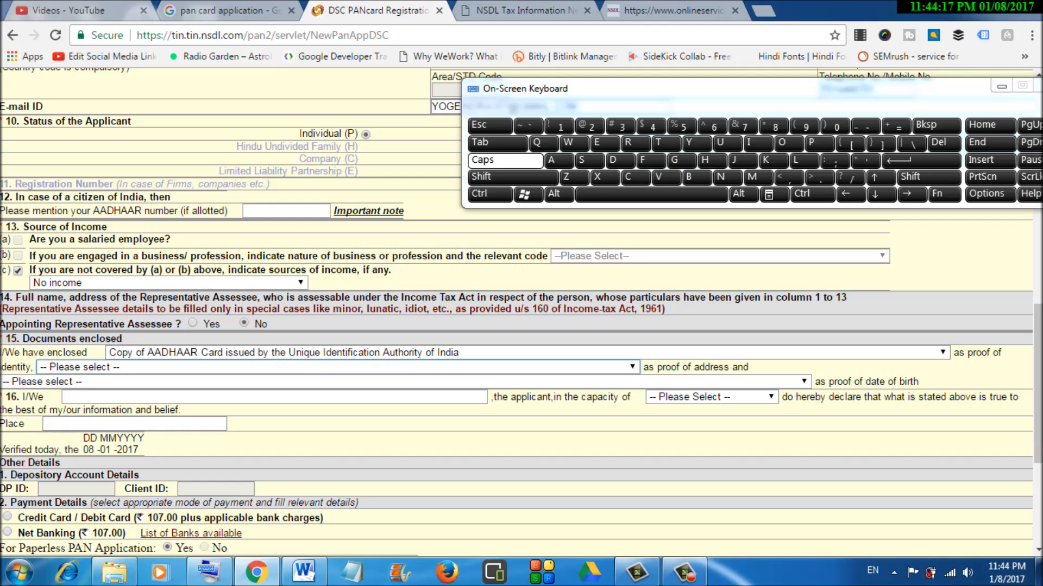
left_click(338, 368)
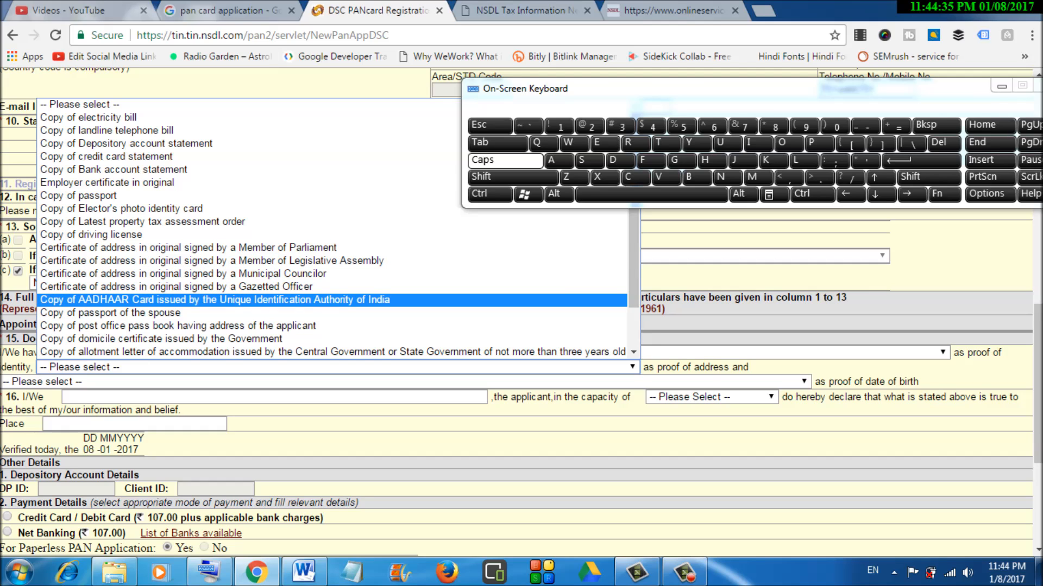
key("Return")
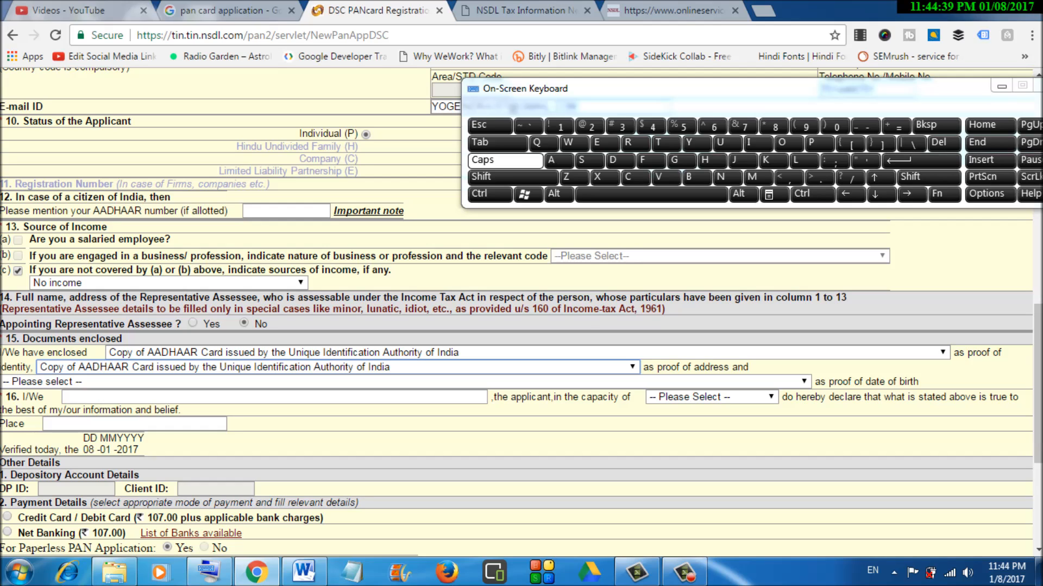
left_click(274, 397)
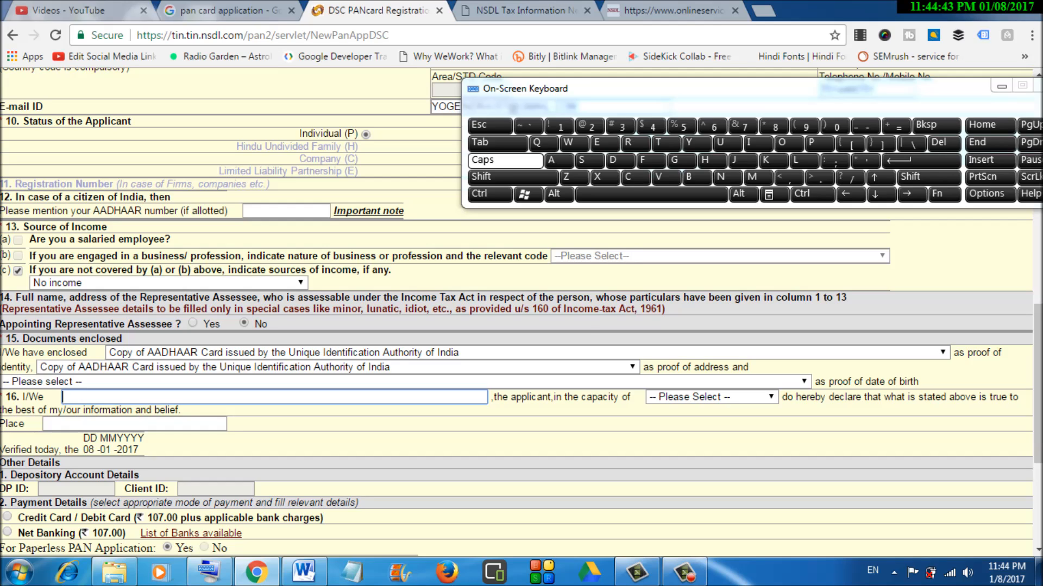
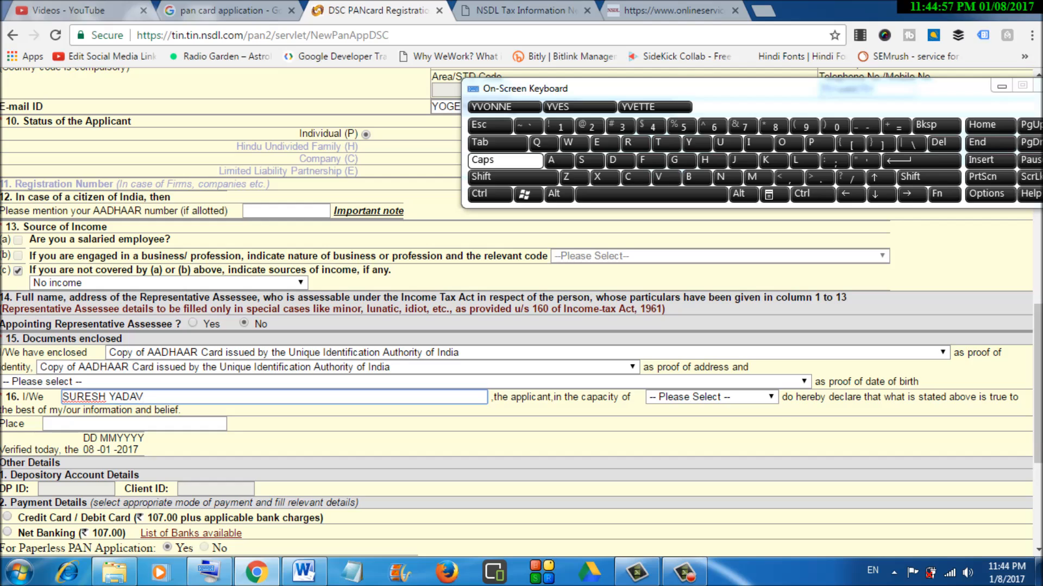
- Enter the applicant's name in the declaration and pick Himself/herself as the capacity
left_click(711, 397)
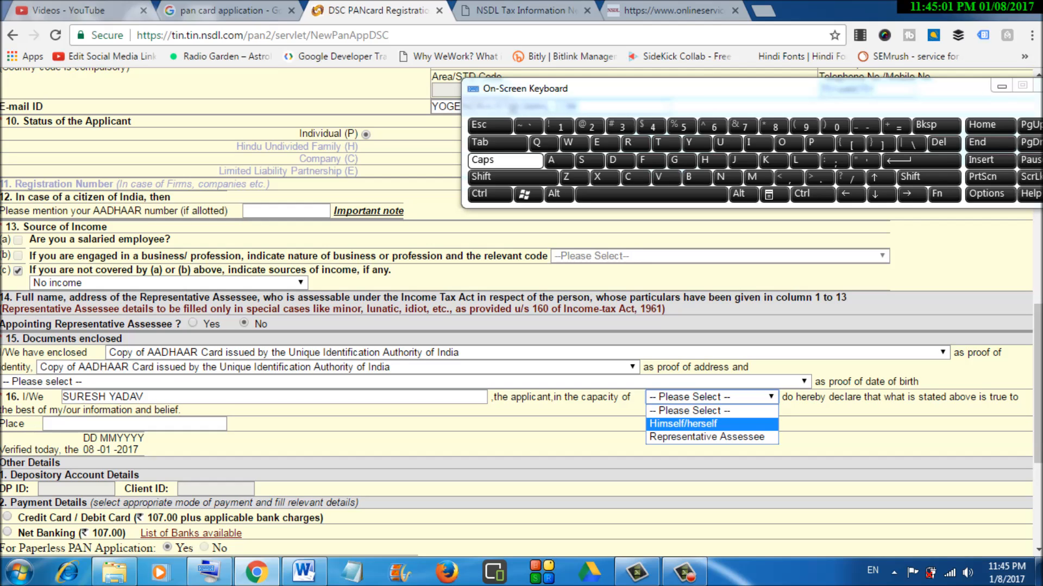
left_click(705, 424)
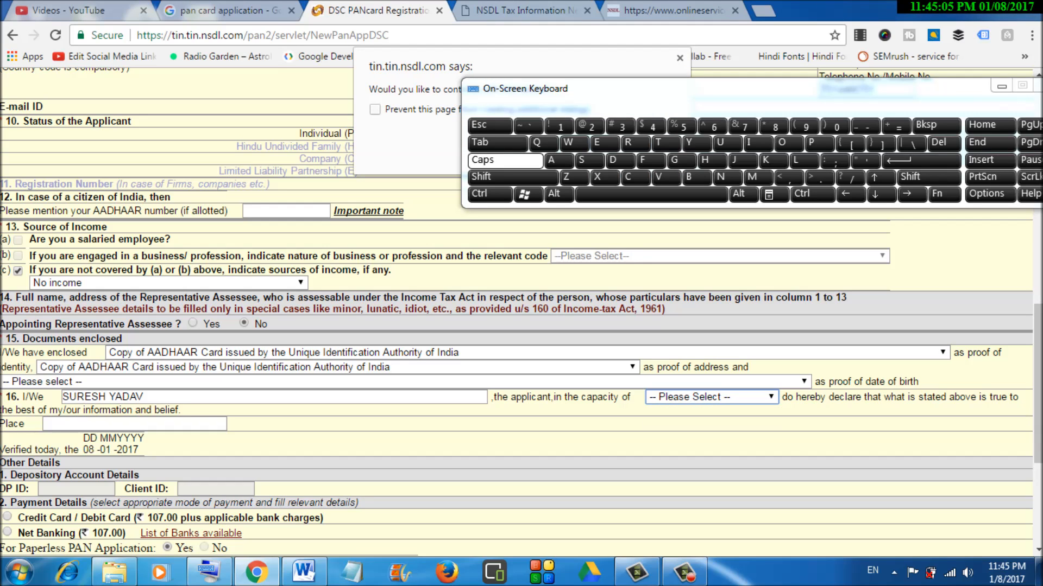
- Confirm continuing the session, then reselect Himself/herself as the declarant's capacity
left_click_drag(706, 89, 702, 193)
left_click(584, 146)
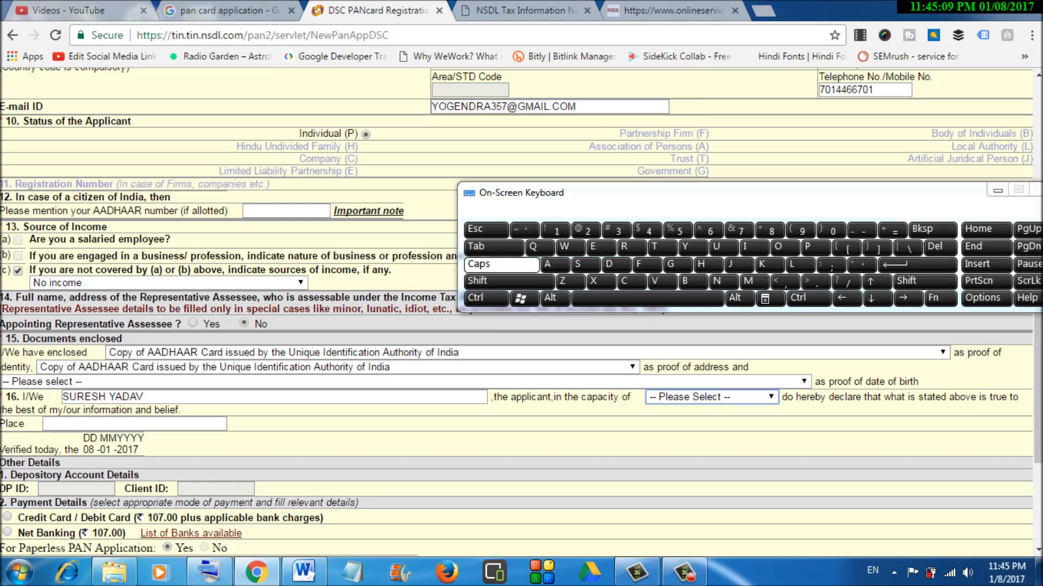
left_click(711, 397)
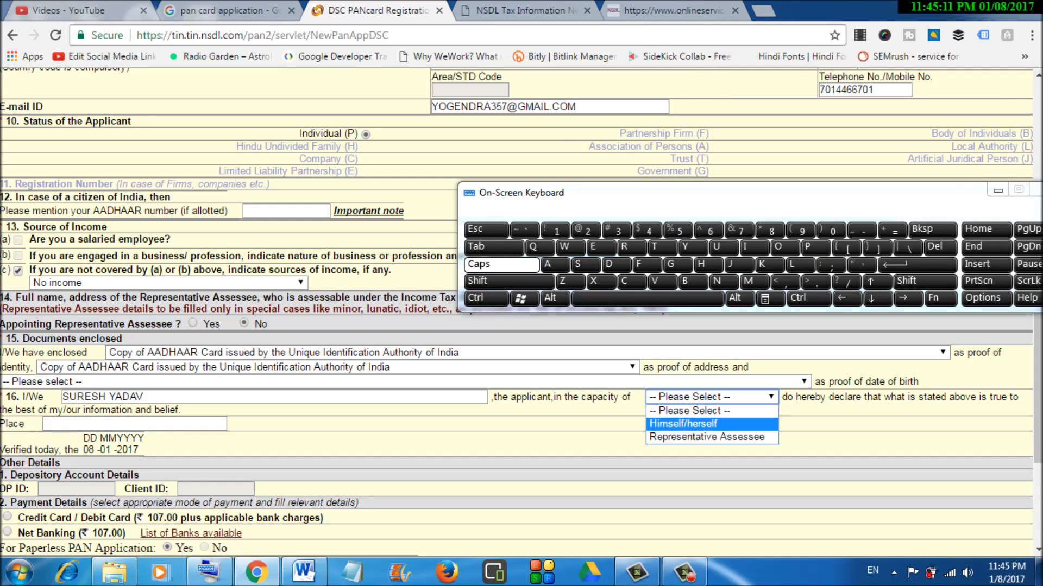
left_click(686, 425)
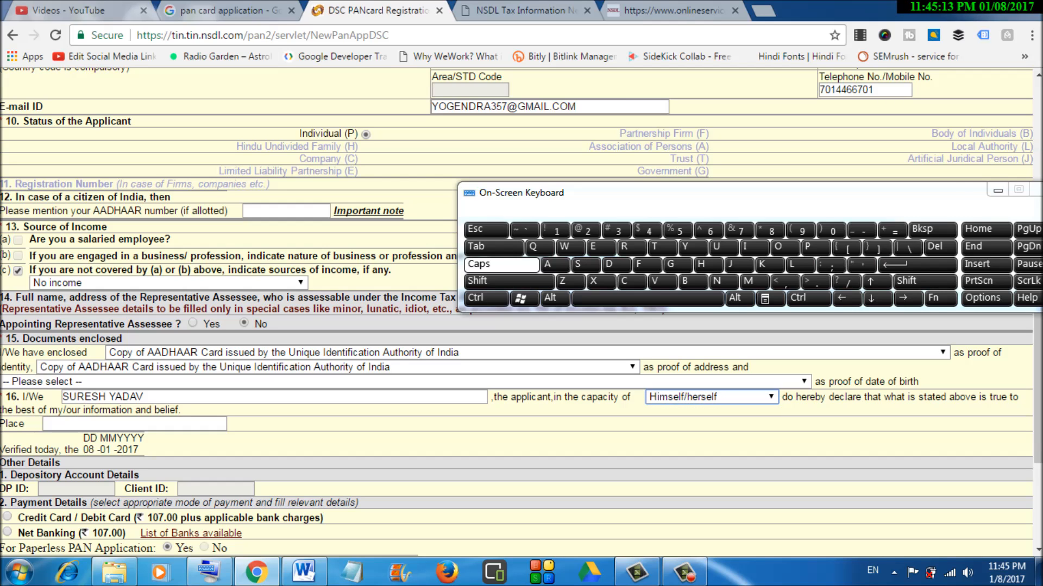
left_click_drag(739, 193, 714, 71)
left_click_drag(1038, 386, 1038, 426)
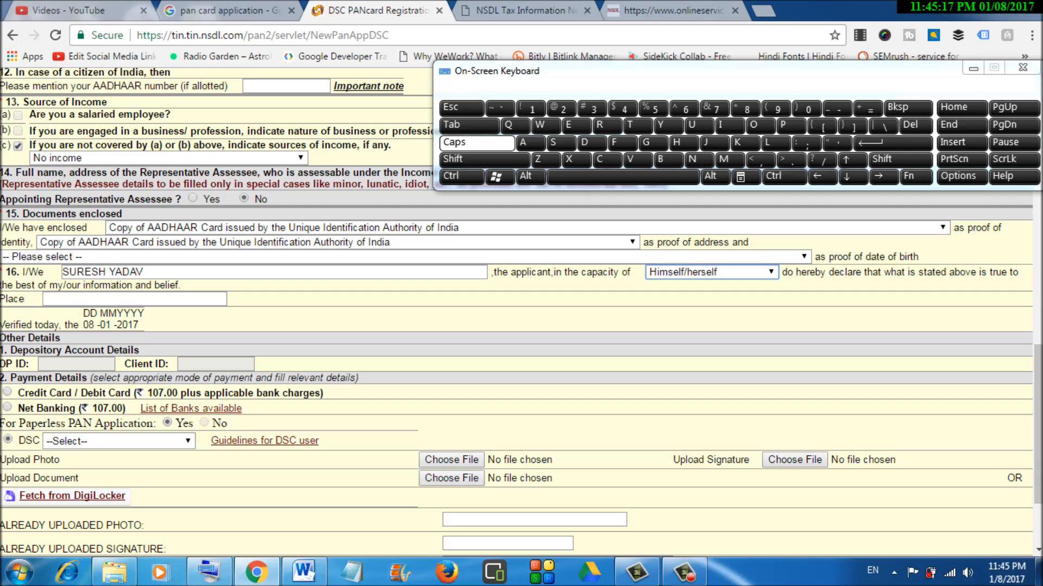
- Enter KUSHINAGAR as the place and select Credit Card / Debit Card payment, leaving the DSC options unchanged
left_click(134, 300)
type("KUSHINA")
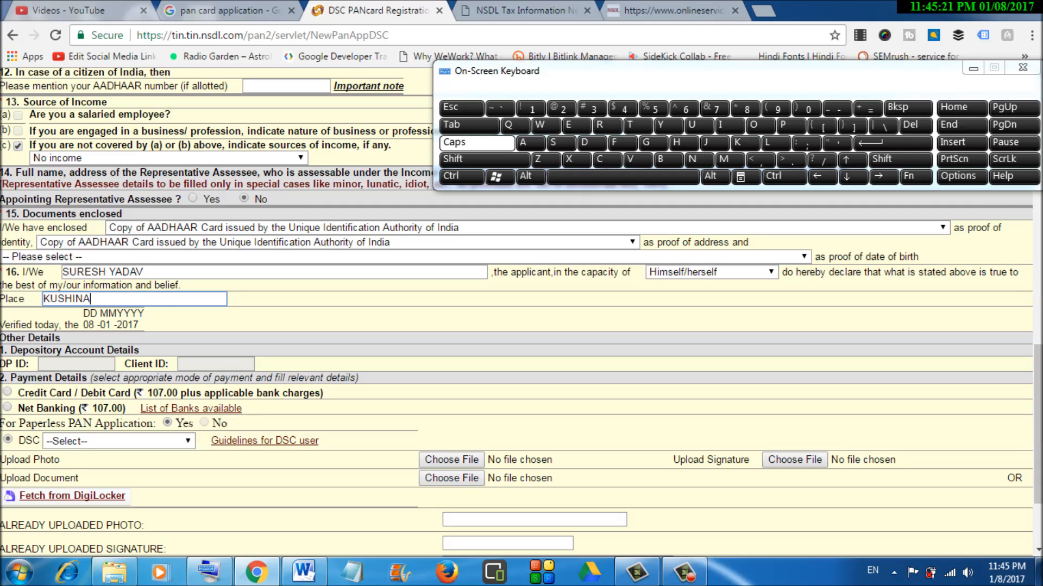
type("GAR")
scroll(521, 326, "down", 3)
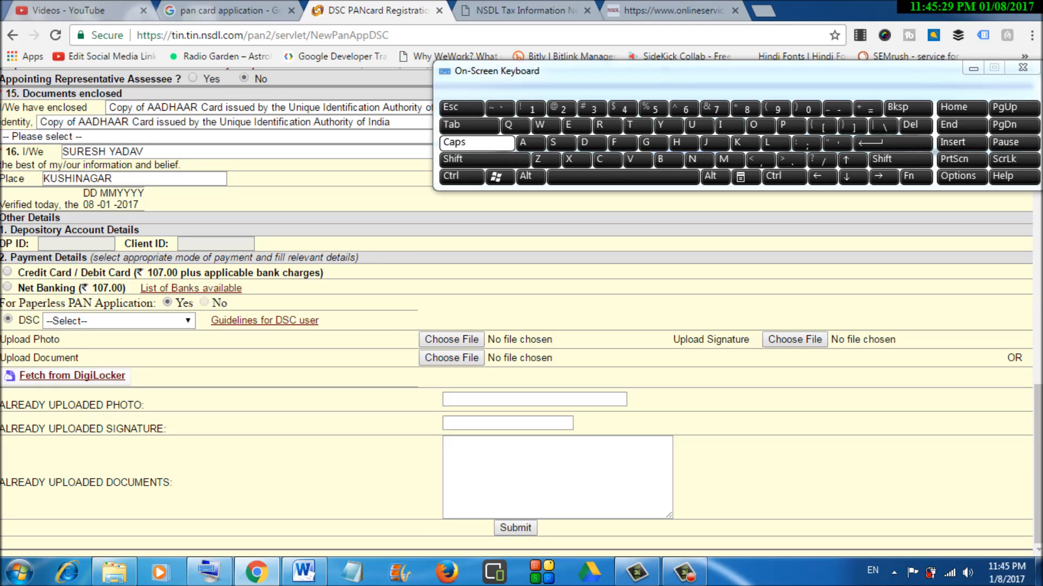
left_click(7, 272)
left_click(119, 321)
left_click(119, 321)
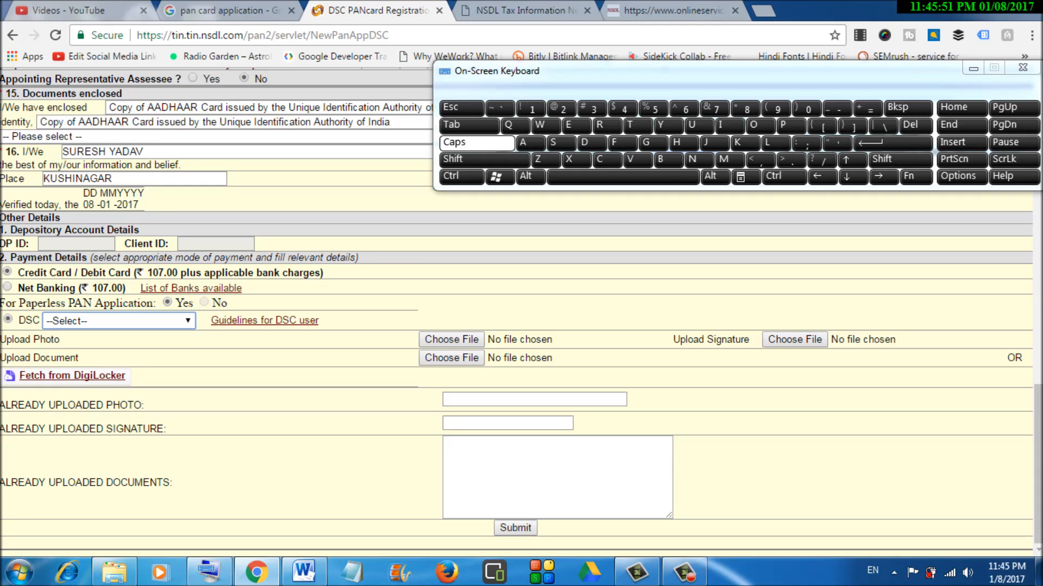
- Set the DSC option to Self and try uploading a photo, cancelling without choosing one
left_click(8, 319)
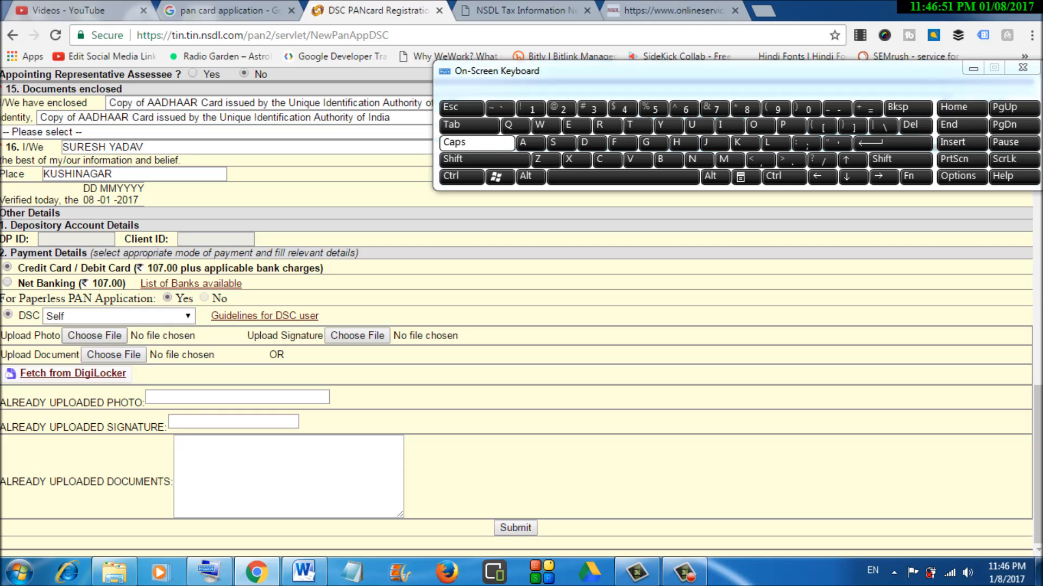
left_click(95, 336)
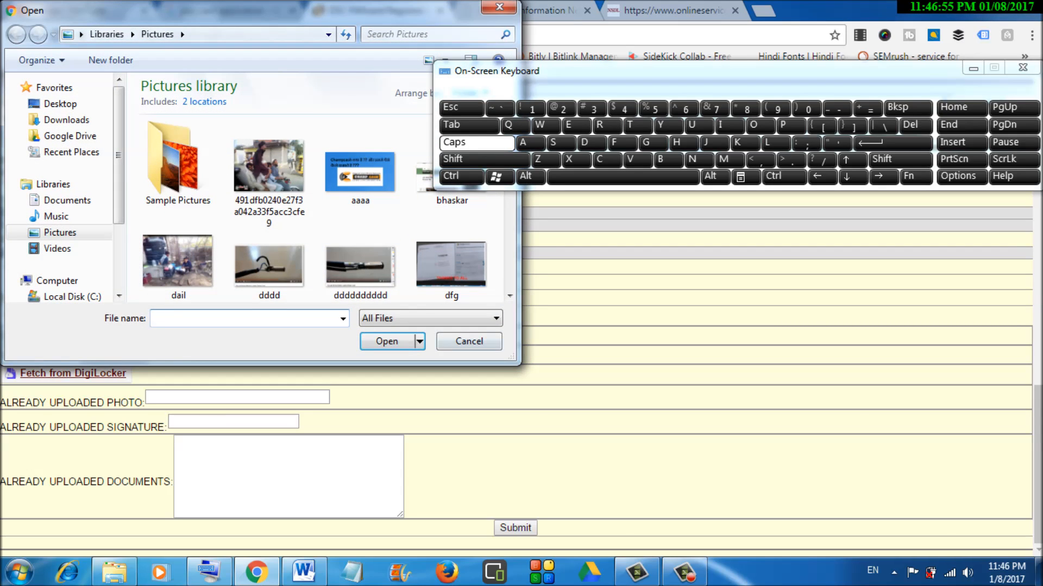
left_click(469, 341)
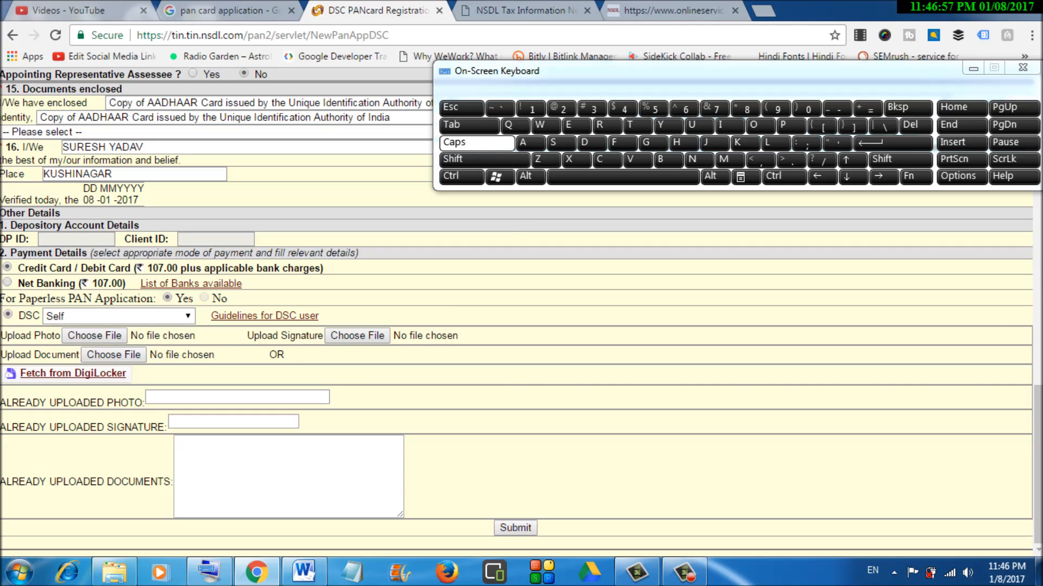
left_click(357, 336)
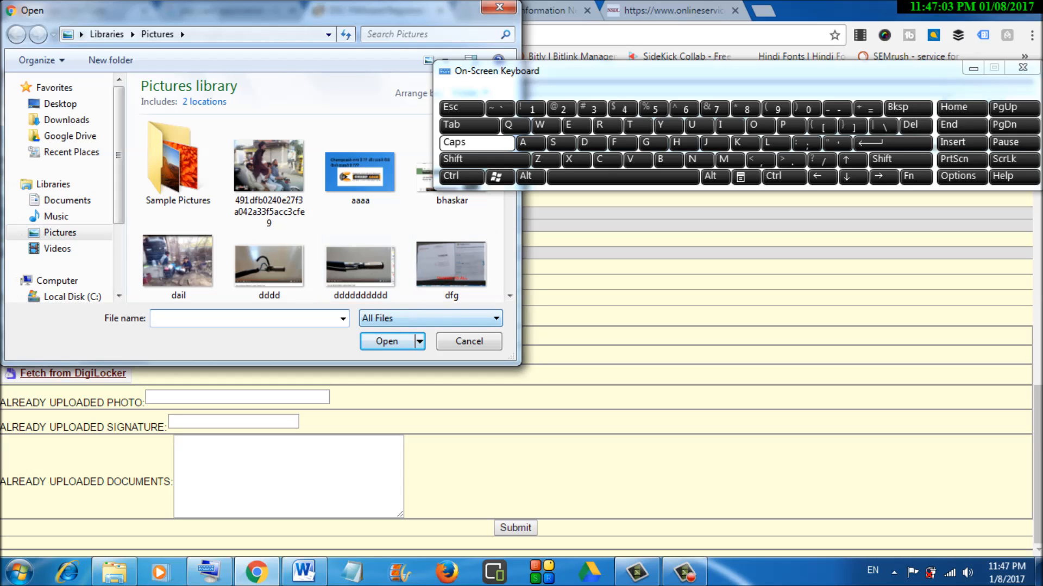
scroll(509, 295, "down", 3)
scroll(510, 295, "down", 2)
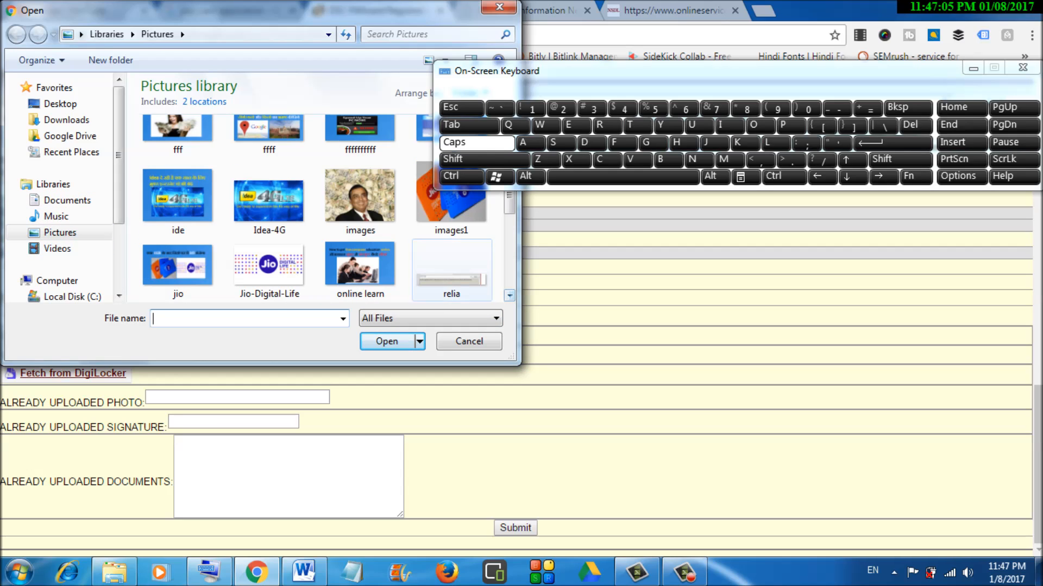
left_click(360, 197)
left_click(468, 342)
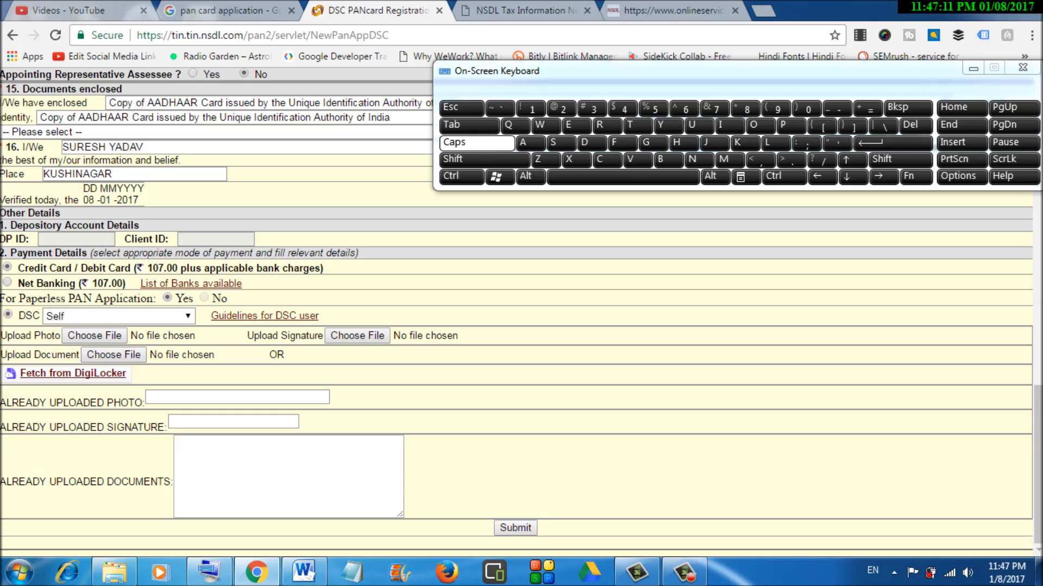
- Cancel the signature and supporting-document uploads, then submit the form, bringing up the TypeError alert
left_click(356, 336)
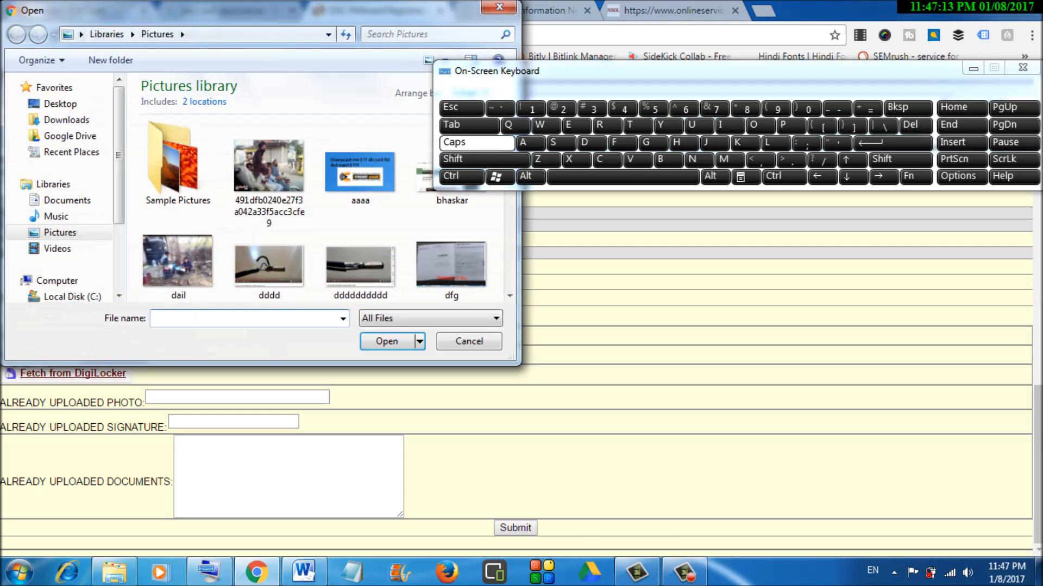
left_click(469, 342)
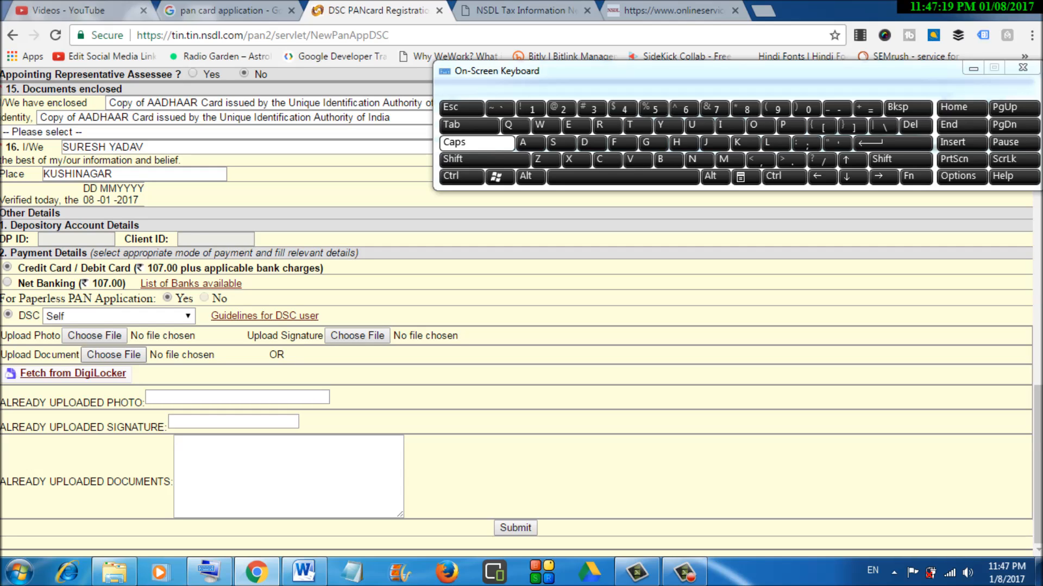
left_click(114, 355)
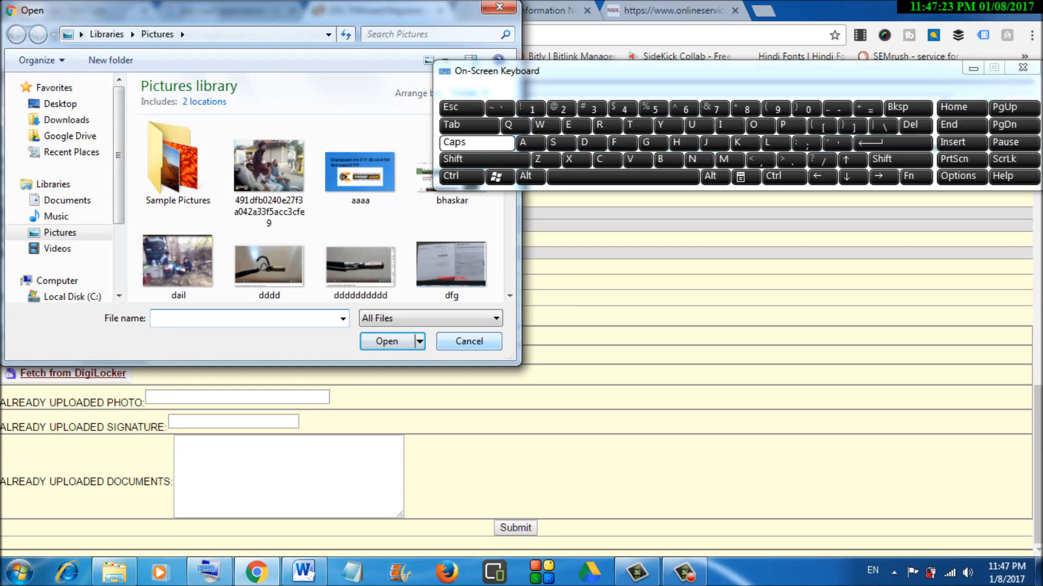
left_click(469, 341)
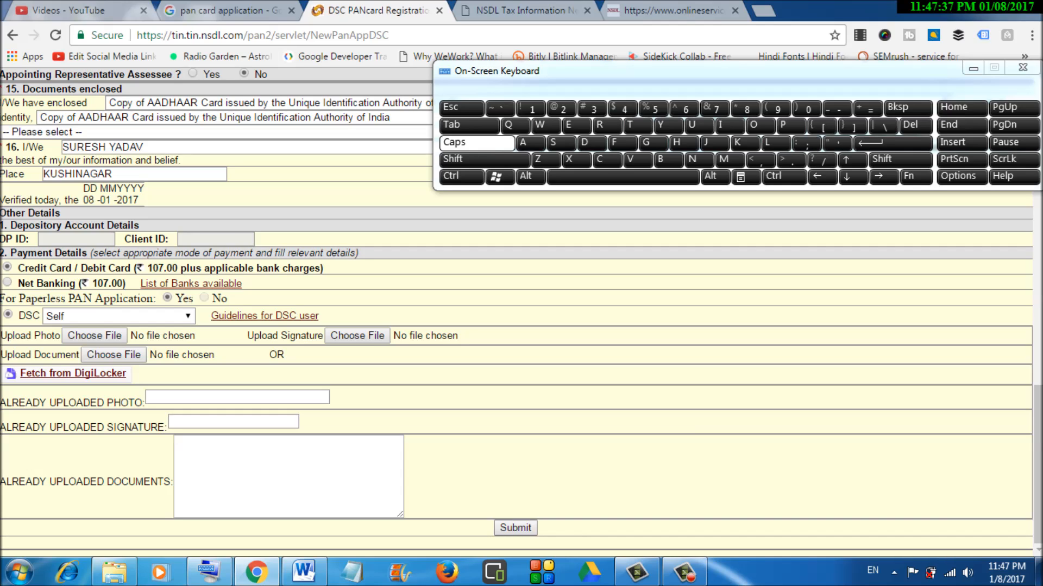
left_click(515, 528)
left_click_drag(624, 71, 667, 247)
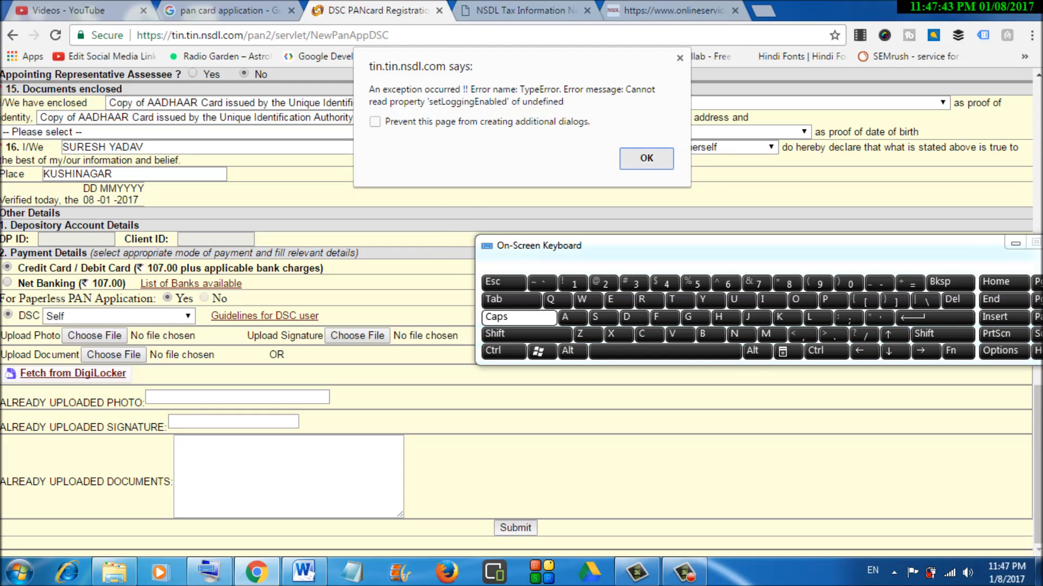
- Close the TypeError alert, move the on-screen keyboard aside and minimize Chrome
left_click(647, 158)
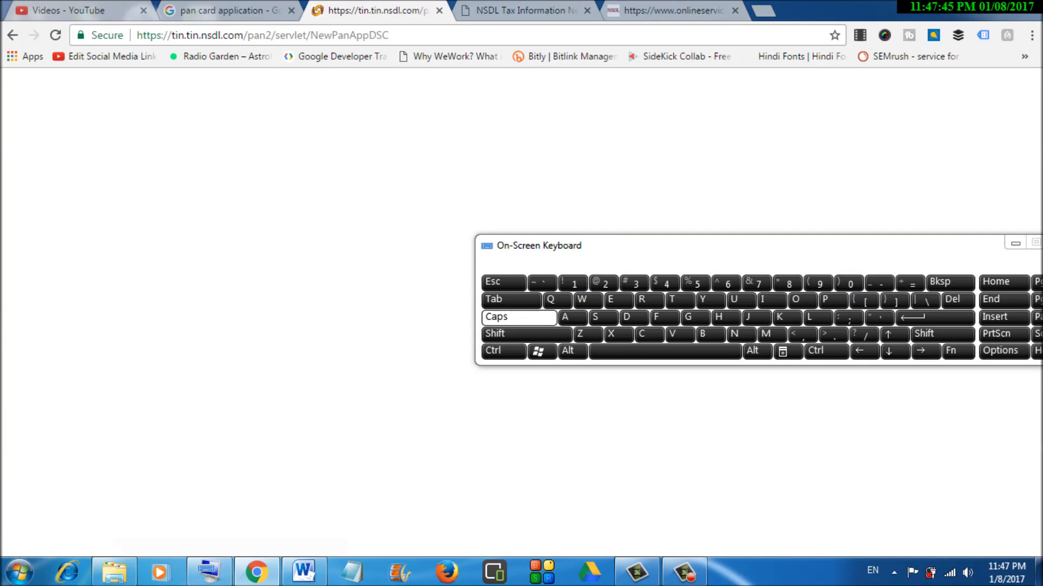
left_click_drag(667, 246, 587, 98)
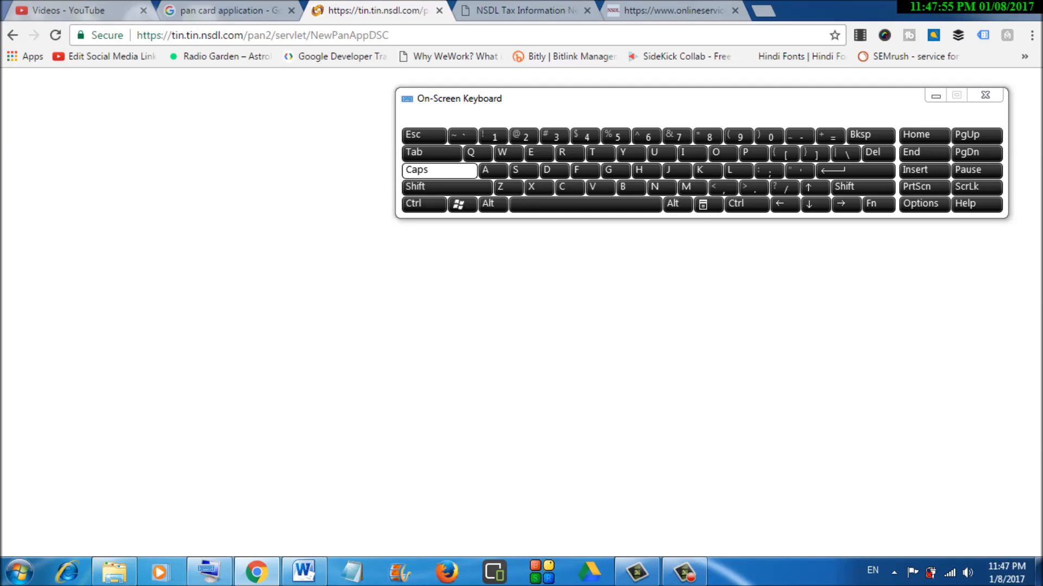
left_click(973, 8)
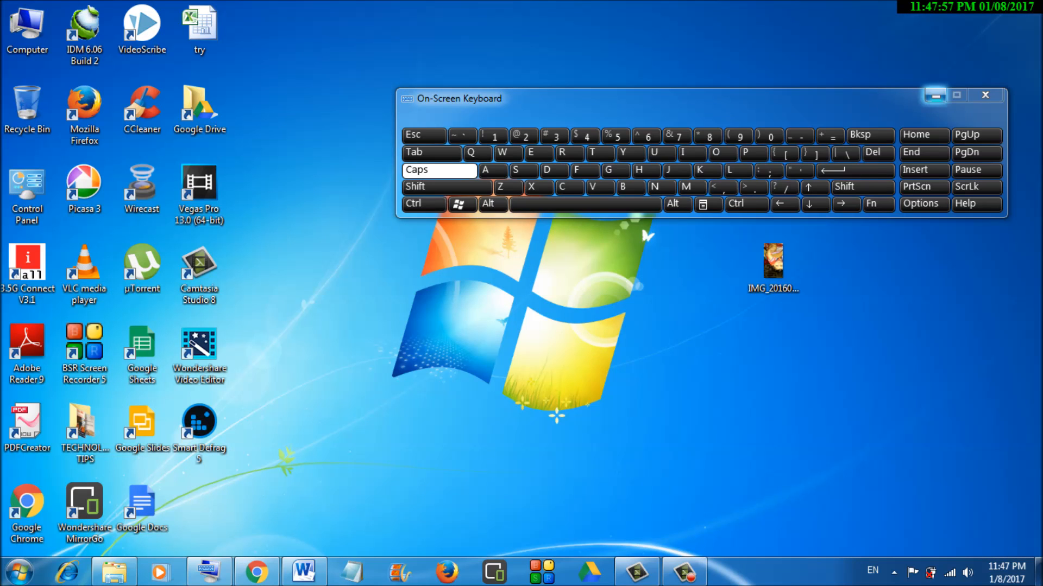
- Hide the on-screen keyboard and open 'PAN CARD xps viewer' from the PAN CARD folder
left_click(935, 96)
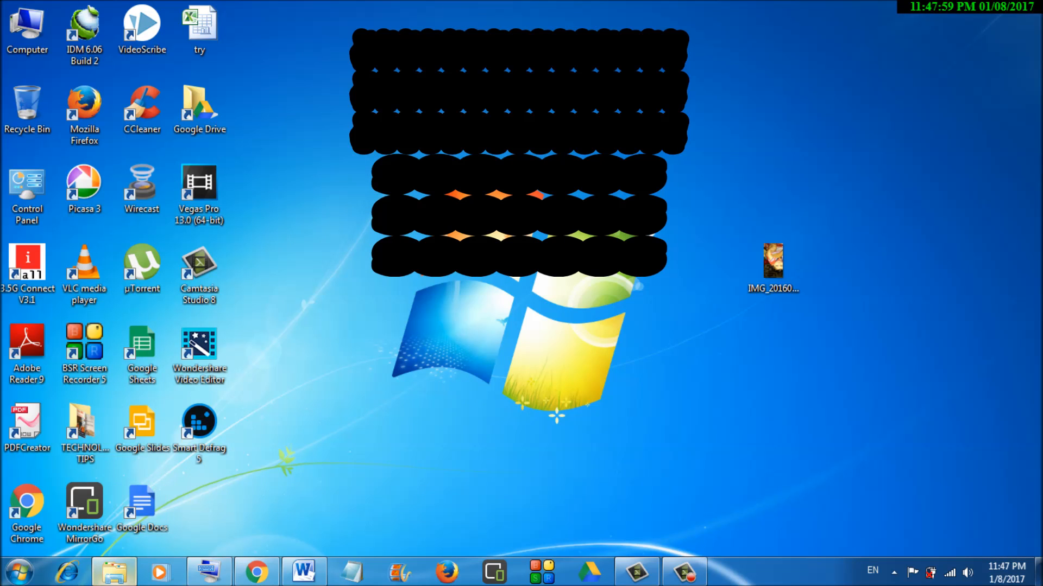
left_click(114, 572)
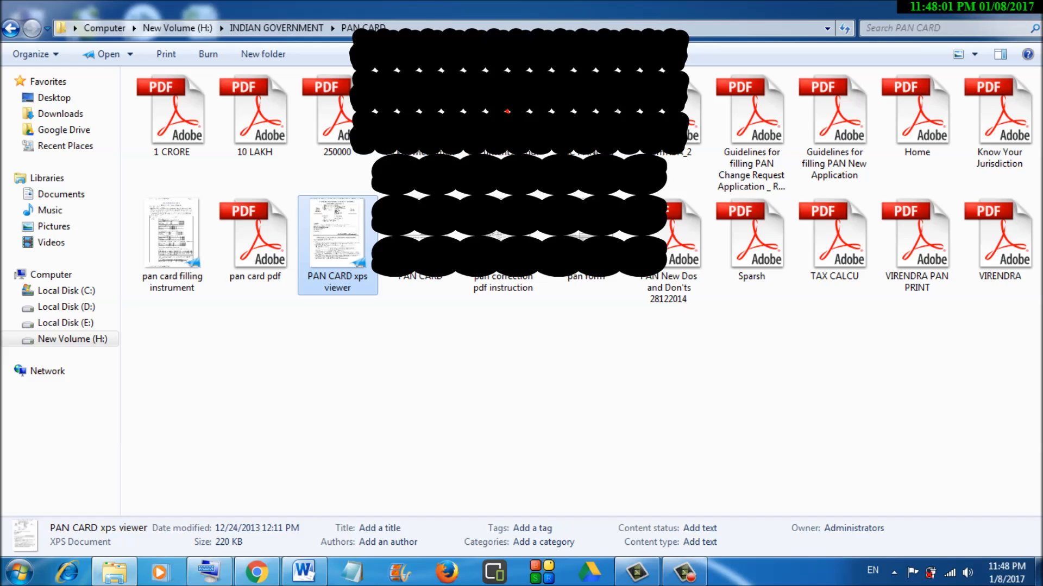
key("Return")
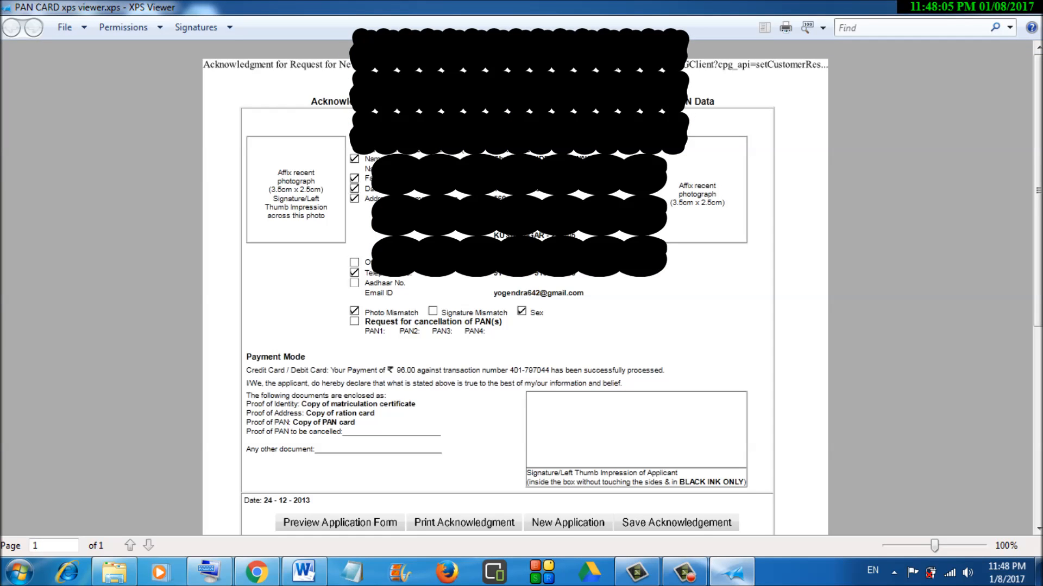
- Turn up the system volume and scroll the acknowledgment slip from payment details to Instructions
left_click(967, 574)
left_click(961, 392)
left_click(1014, 293)
mouse_move(1037, 272)
left_mouse_down()
mouse_move(1038, 466)
mouse_move(1037, 270)
left_mouse_up()
scroll(515, 288, "down", 3)
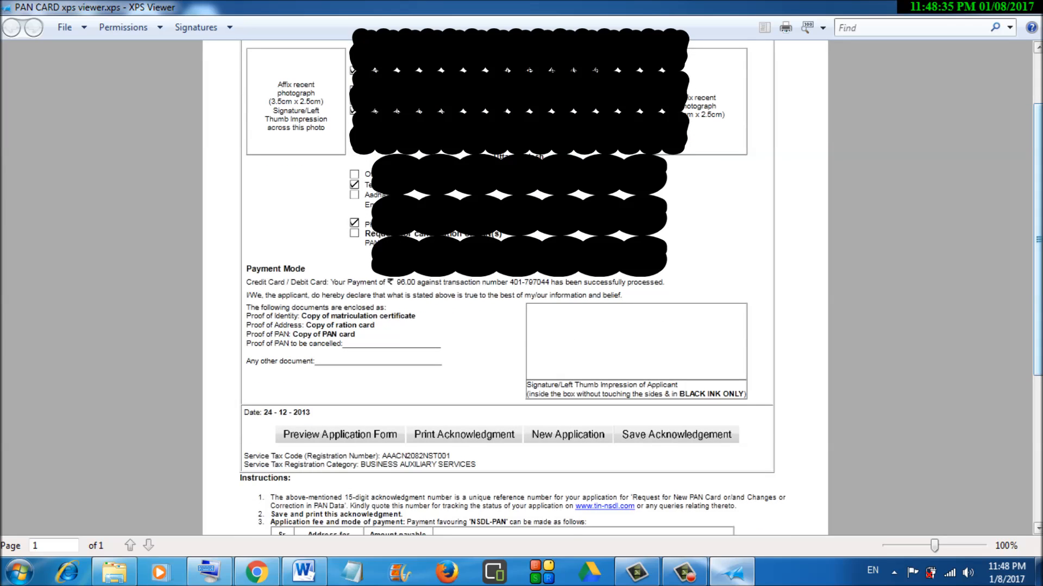
scroll(1037, 239, "down", 5)
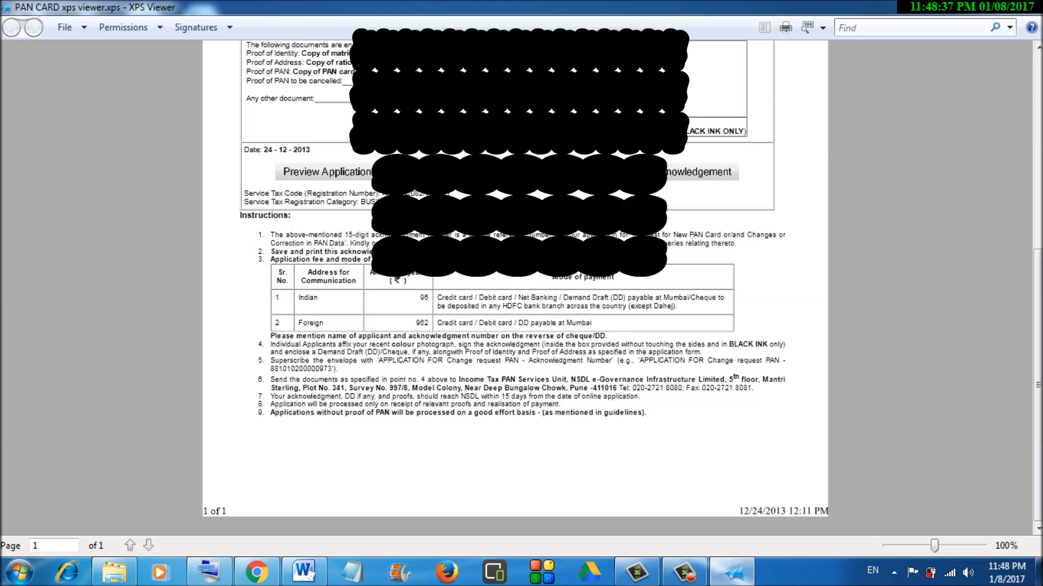